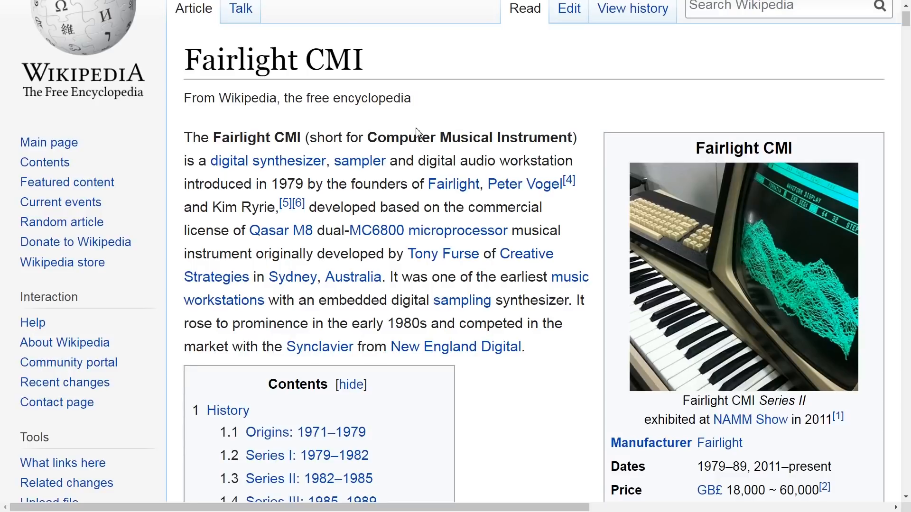
Step: Read the Fairlight CMI Wikipedia article, from the introduction through Series I, II and III to the Adoption section
scroll(433, 179, "down", 6)
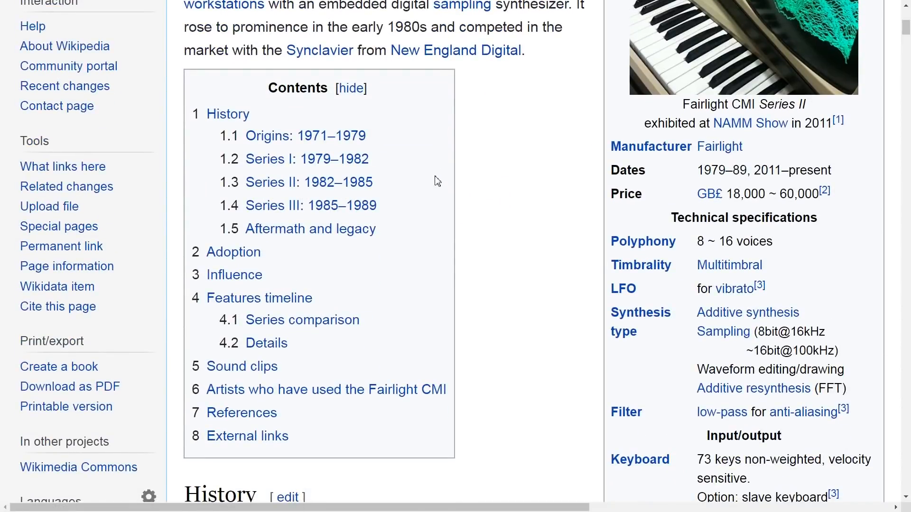
scroll(438, 181, "down", 10)
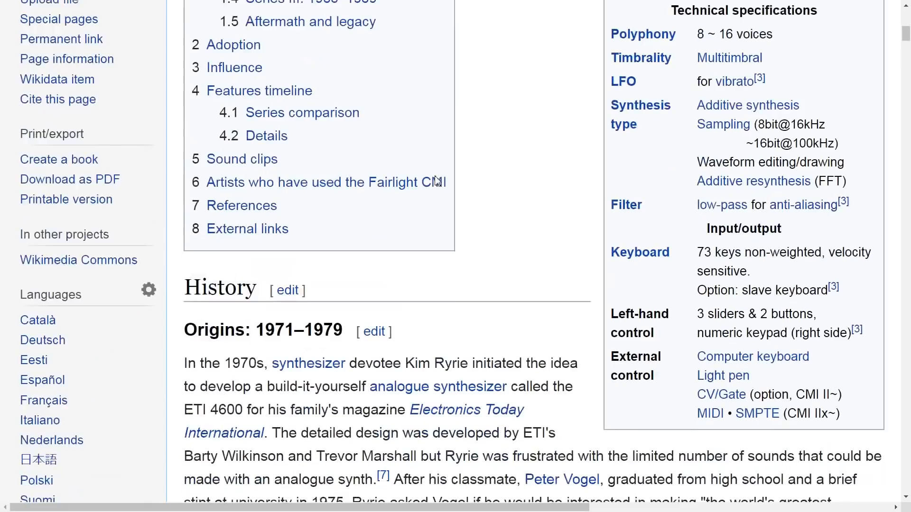
scroll(437, 181, "down", 20)
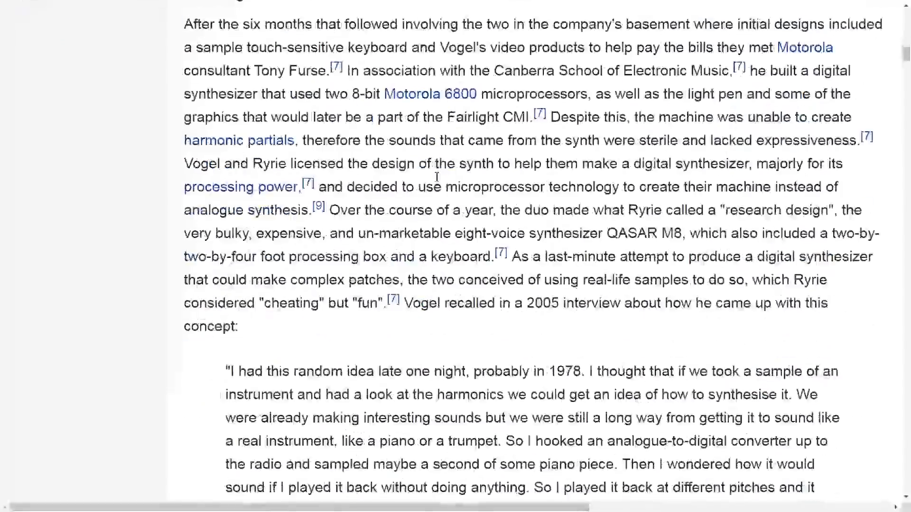
scroll(438, 181, "down", 3)
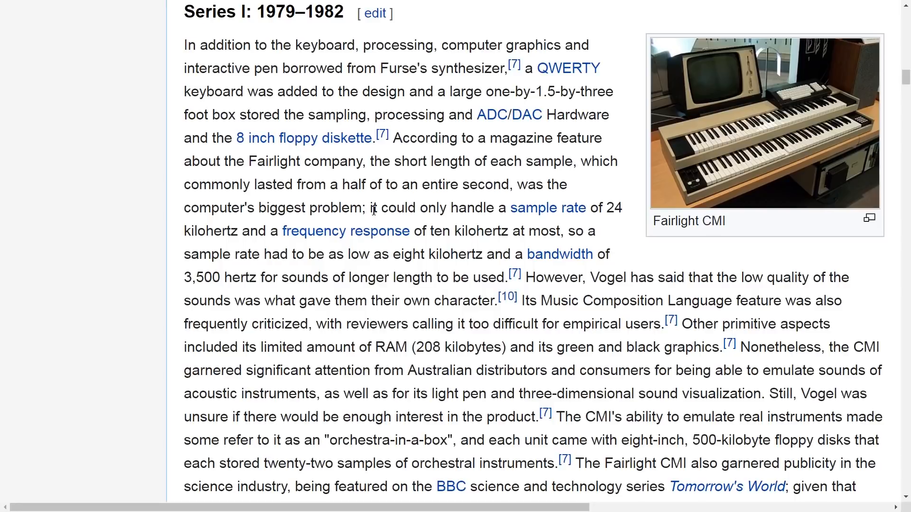
scroll(374, 210, "down", 6)
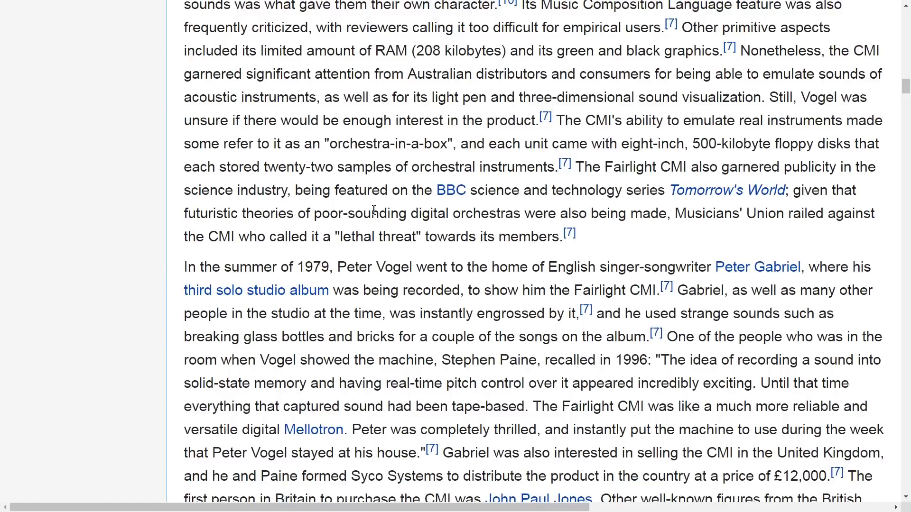
scroll(374, 210, "down", 3)
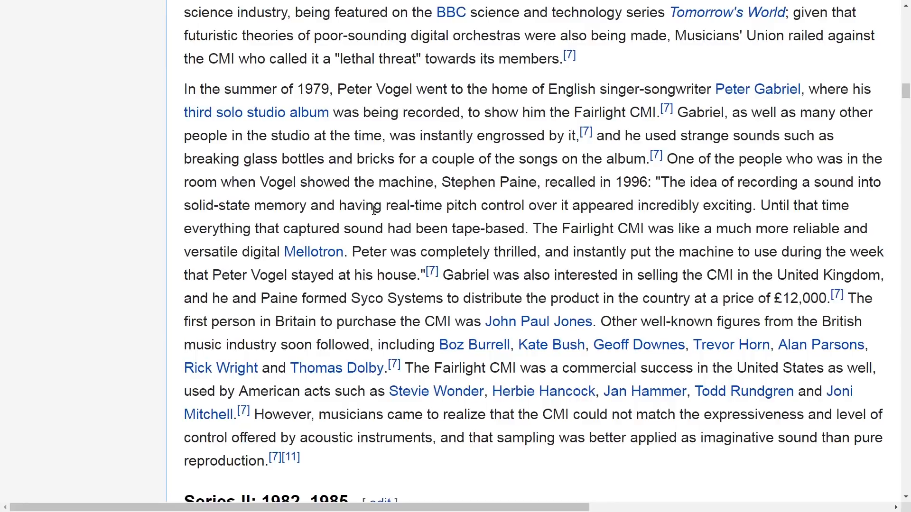
scroll(374, 210, "down", 6)
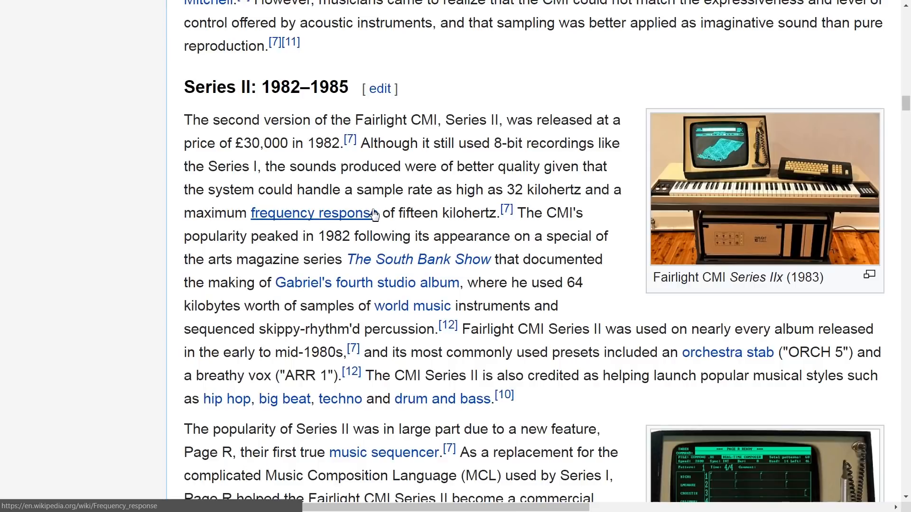
scroll(374, 214, "down", 10)
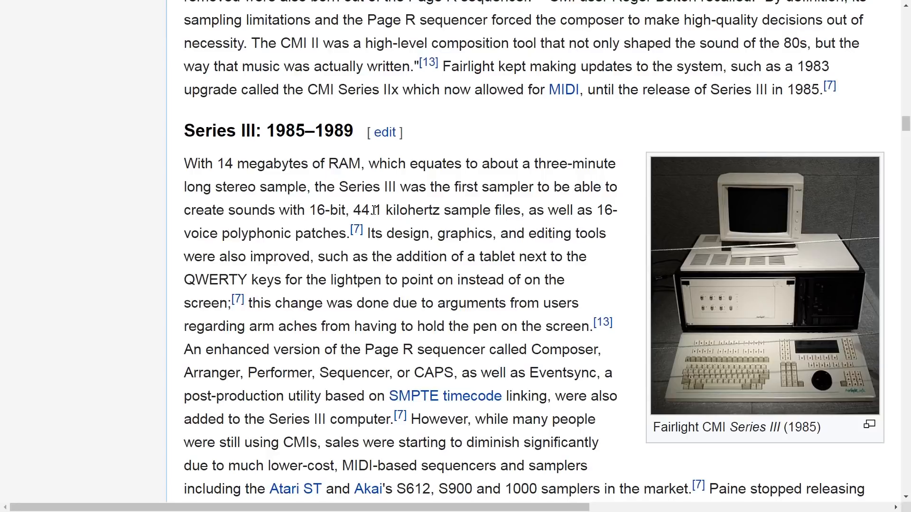
scroll(374, 210, "down", 10)
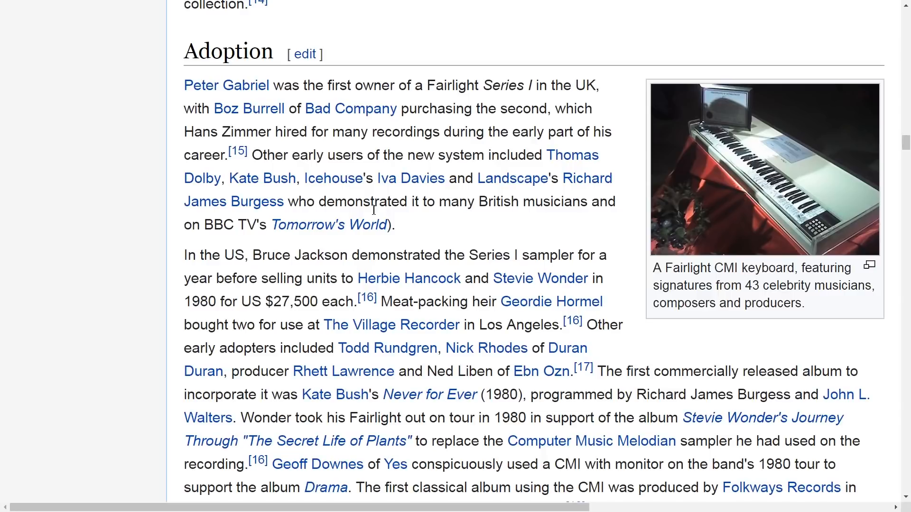
scroll(374, 210, "down", 10)
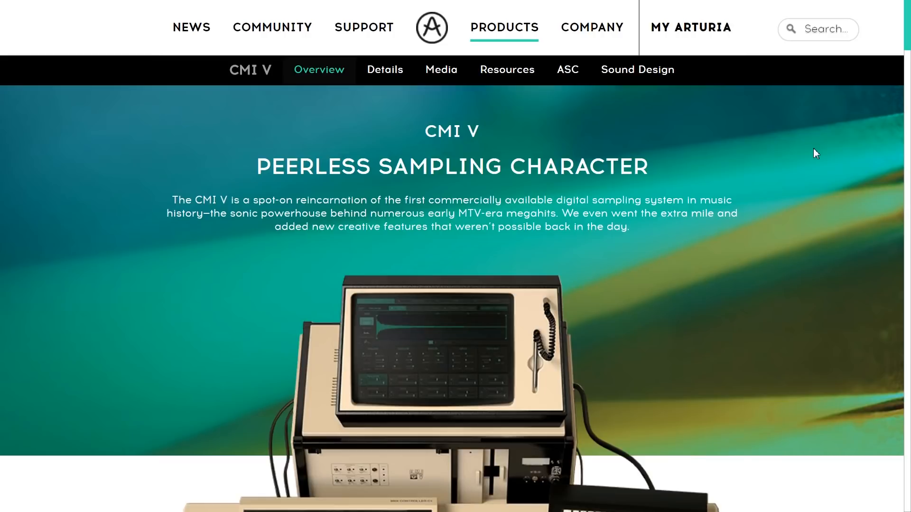
Step: Review the overview of the CMI V on Arturia's product page, including its history and digital workstation features
scroll(889, 141, "down", 10)
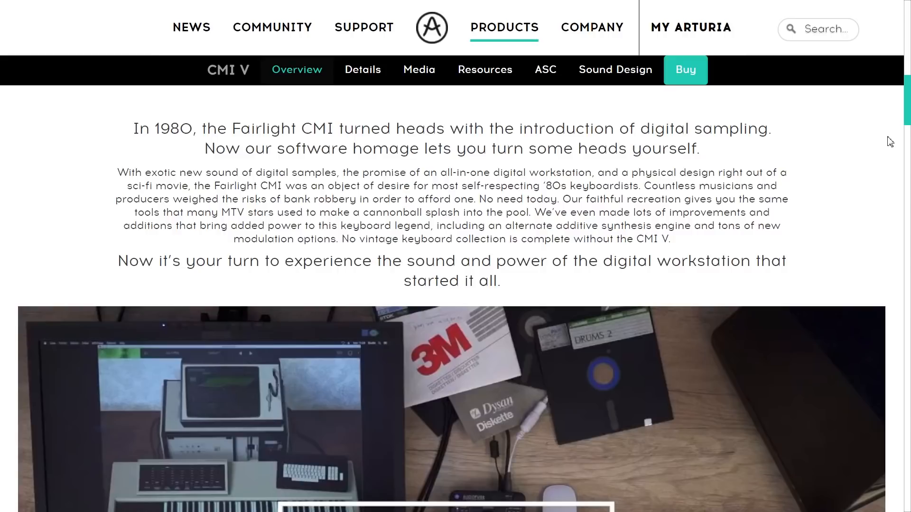
scroll(890, 142, "down", 10)
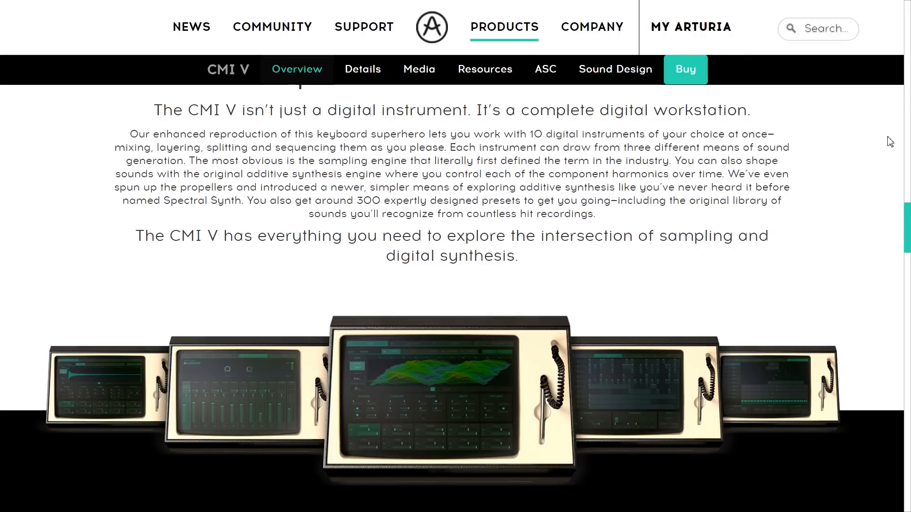
scroll(895, 156, "down", 10)
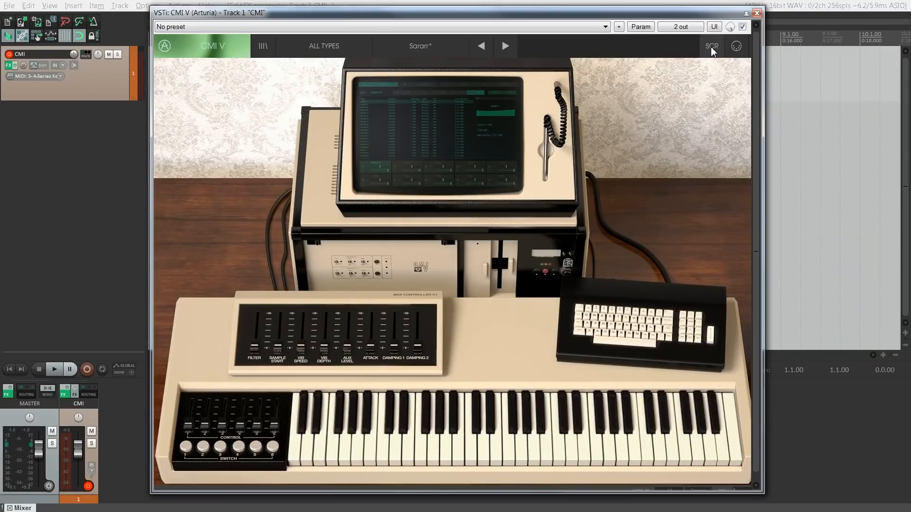
Step: Open the CMI V's virtual computer screen and check the plug-in's preset browser before returning to the sound list
left_click(426, 124)
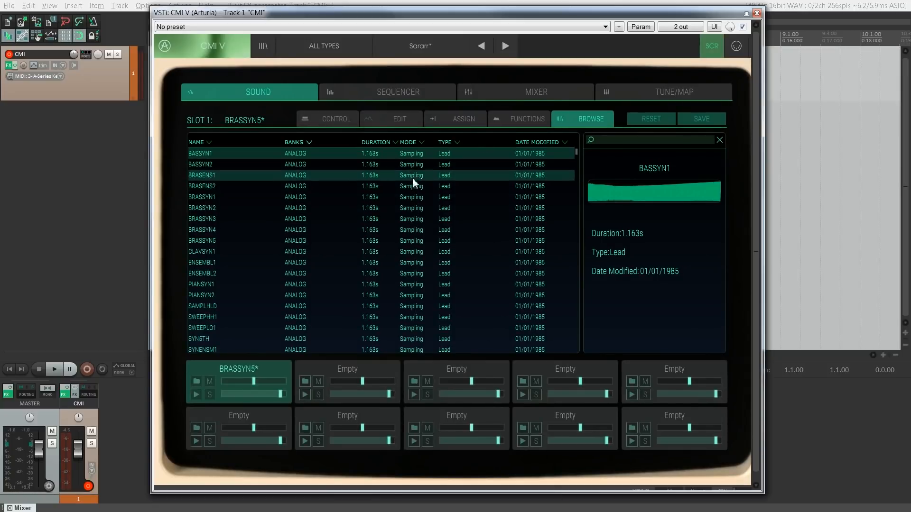
left_click(268, 43)
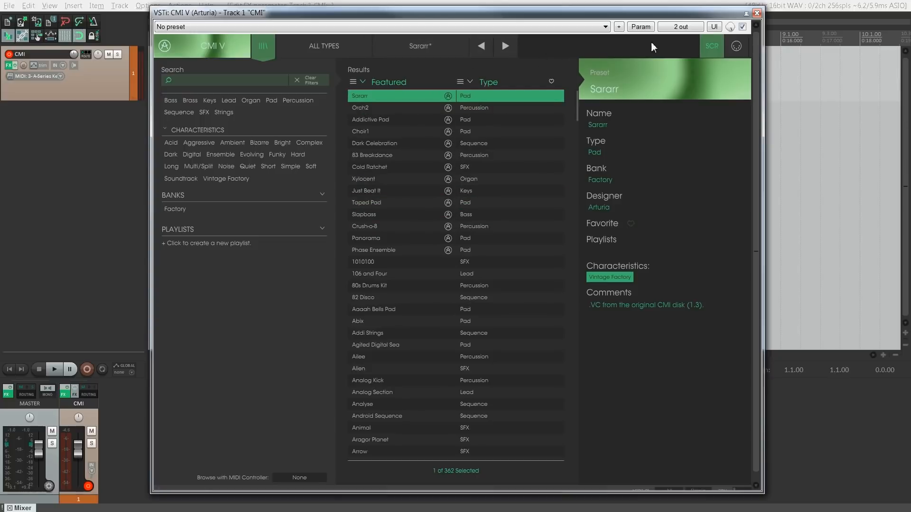
left_click(712, 46)
left_click(263, 47)
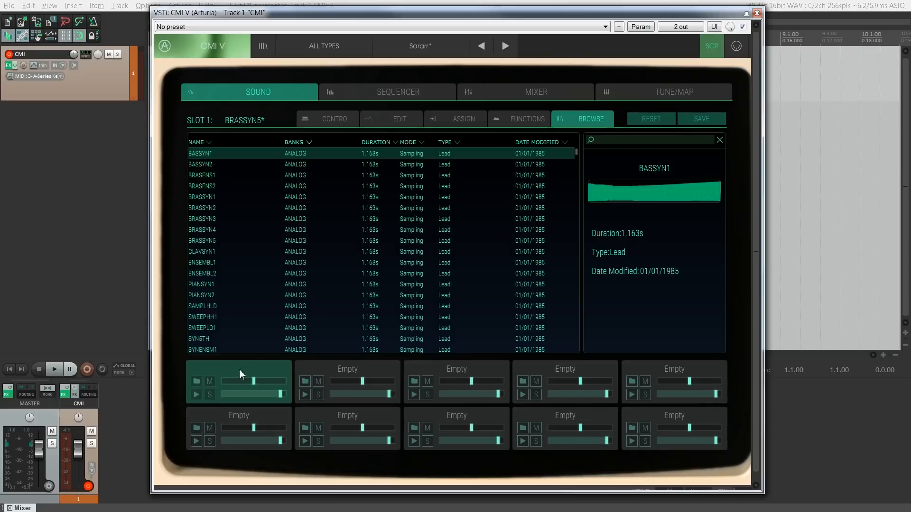
Step: Preview the BASSYN2 sample and look over the instrument's mixer and tune/map pages
left_click(262, 167)
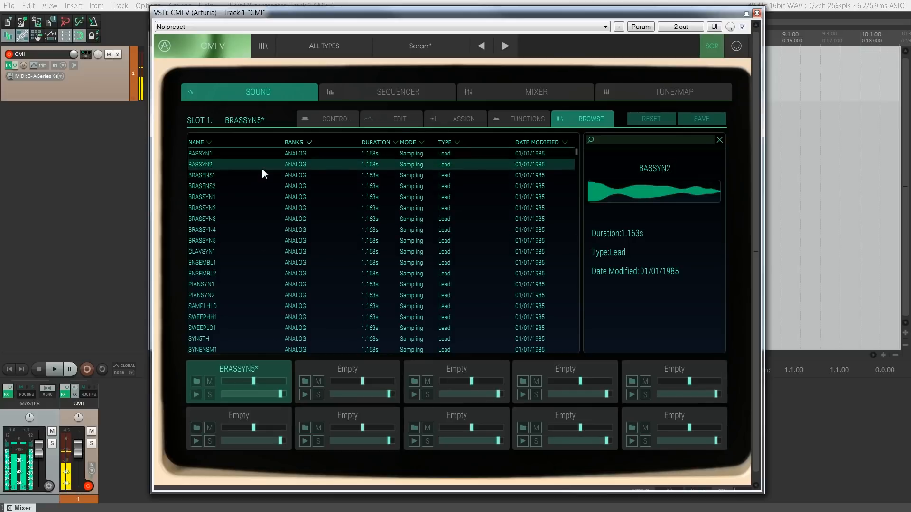
left_click(523, 94)
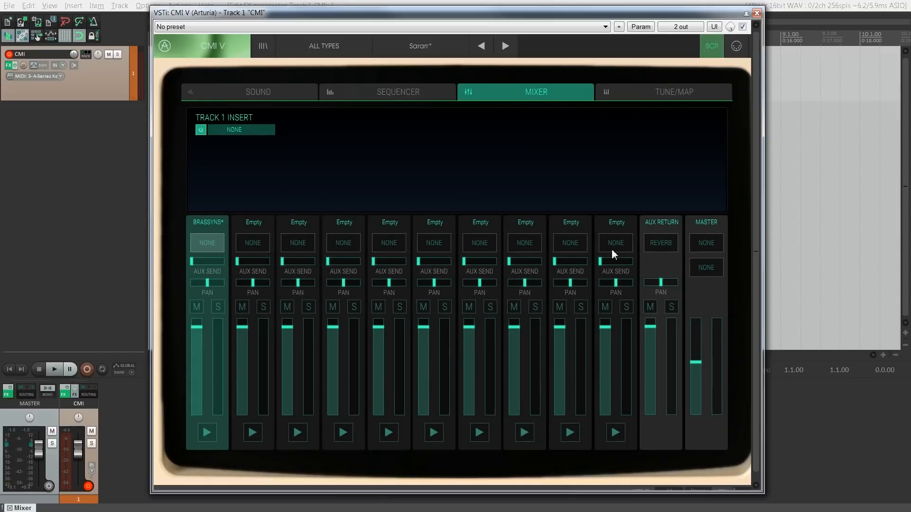
left_click(240, 96)
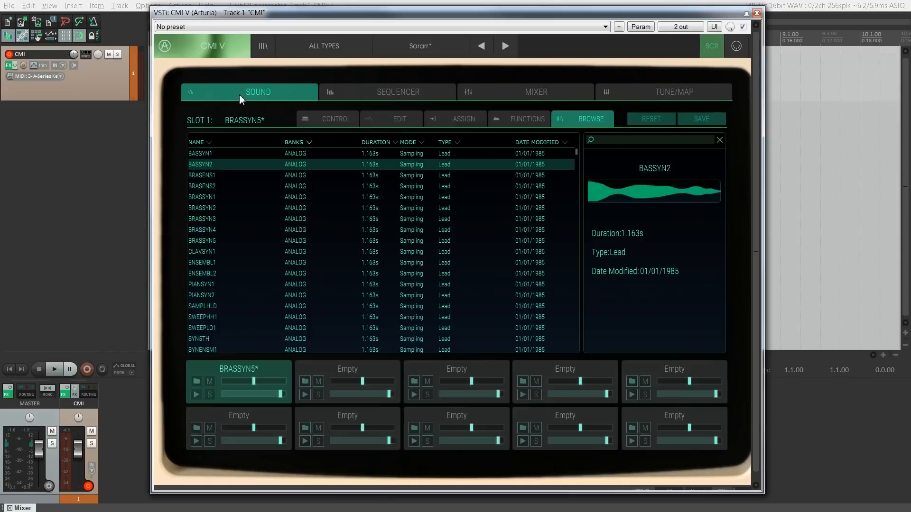
left_click(659, 94)
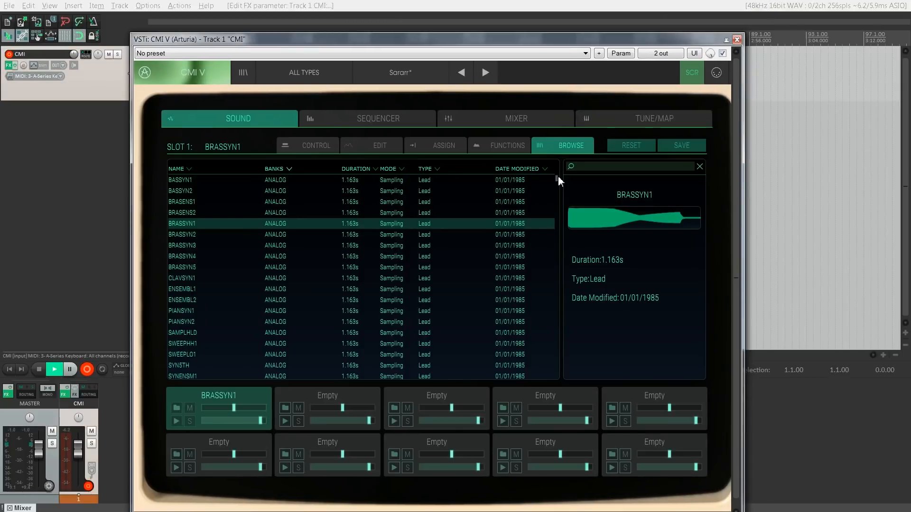
Step: Try out the filter control of the BRASSYN1 sound in slot 1
mouse_move(557, 178)
left_mouse_down()
mouse_move(552, 234)
mouse_move(558, 175)
left_mouse_up()
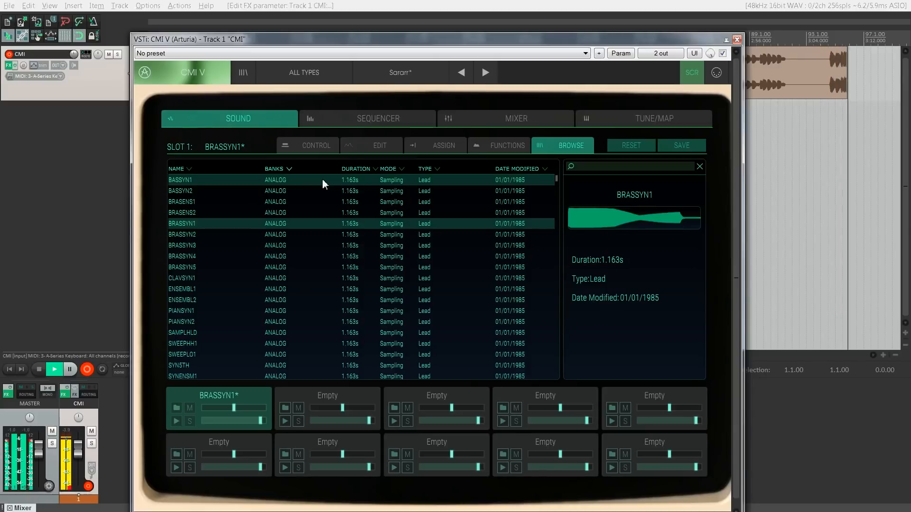
left_click(326, 149)
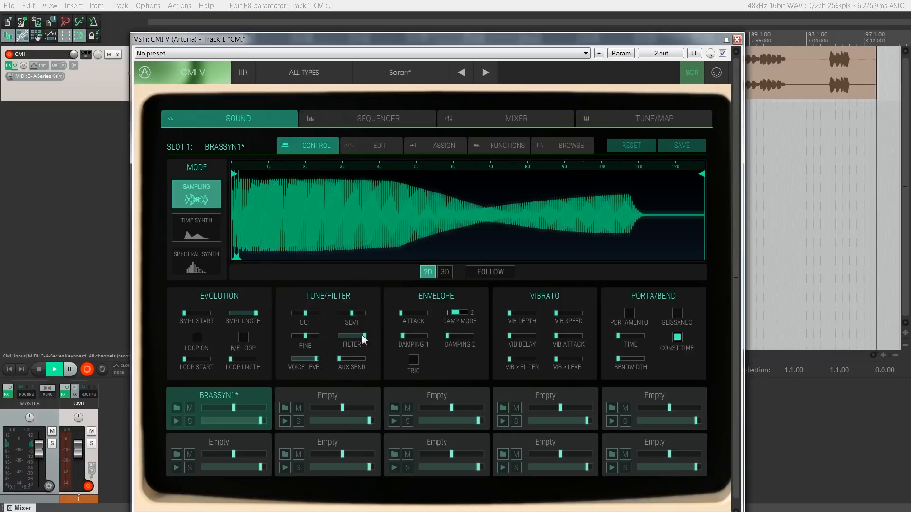
left_click_drag(363, 338, 366, 343)
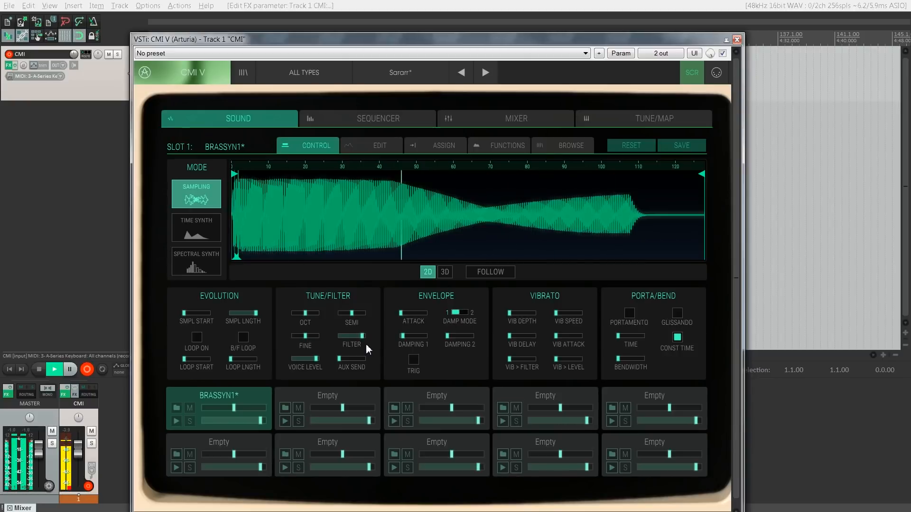
Step: Show the aux return's reverb settings in the mixer and raise the BRASSYN1 channel's aux send to maximum
left_click(500, 118)
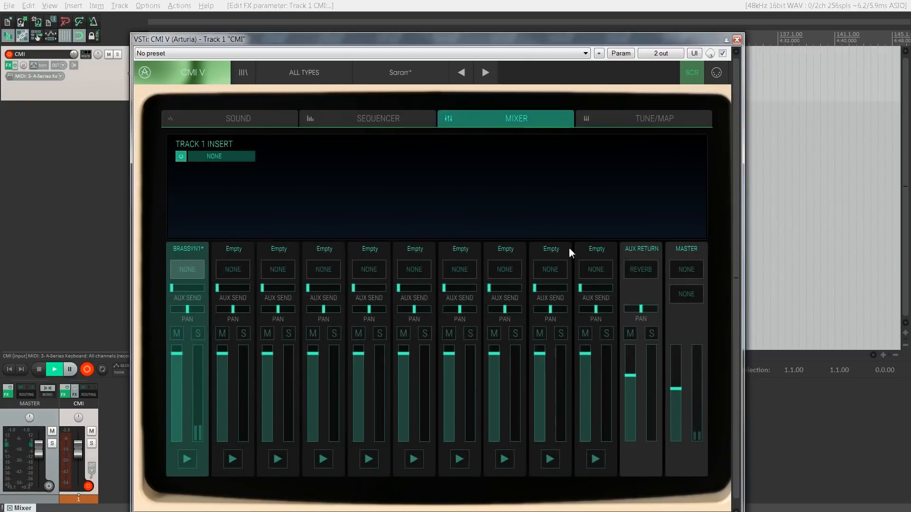
left_click(648, 273)
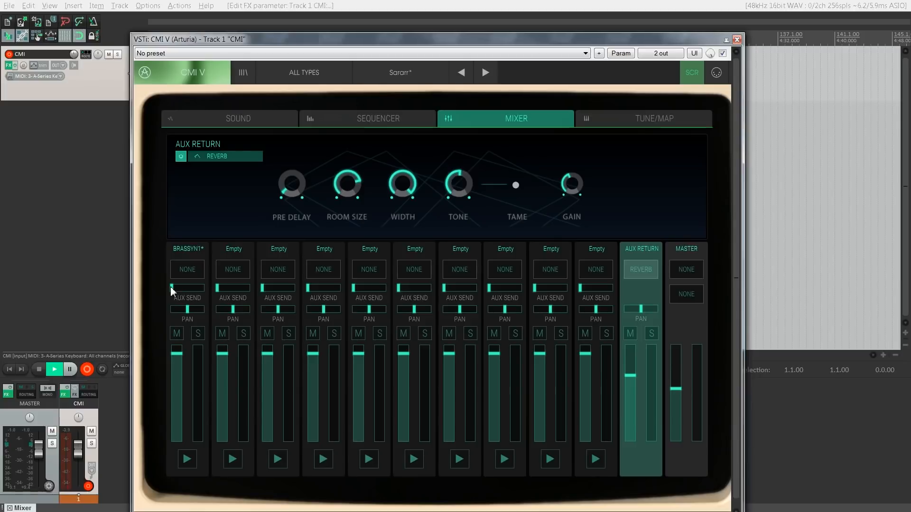
scroll(171, 287, "up", 5)
scroll(170, 288, "down", 1)
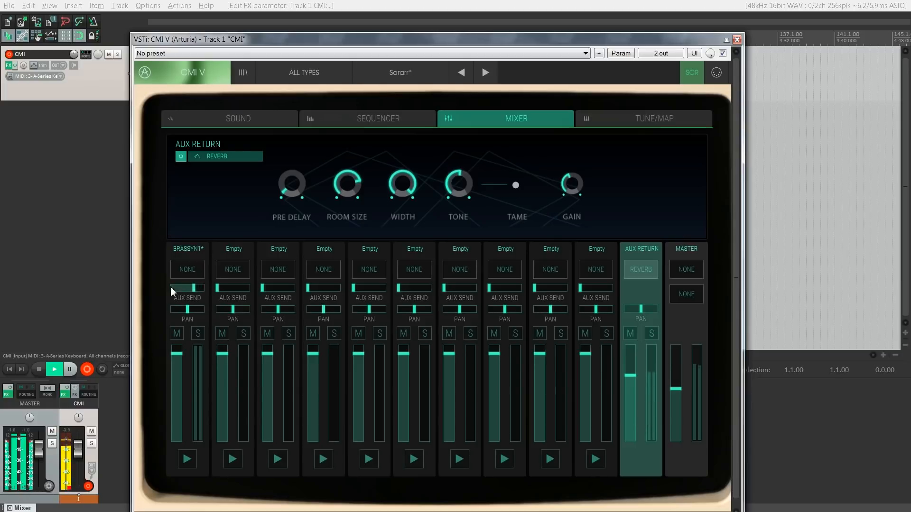
scroll(170, 286, "up", 3)
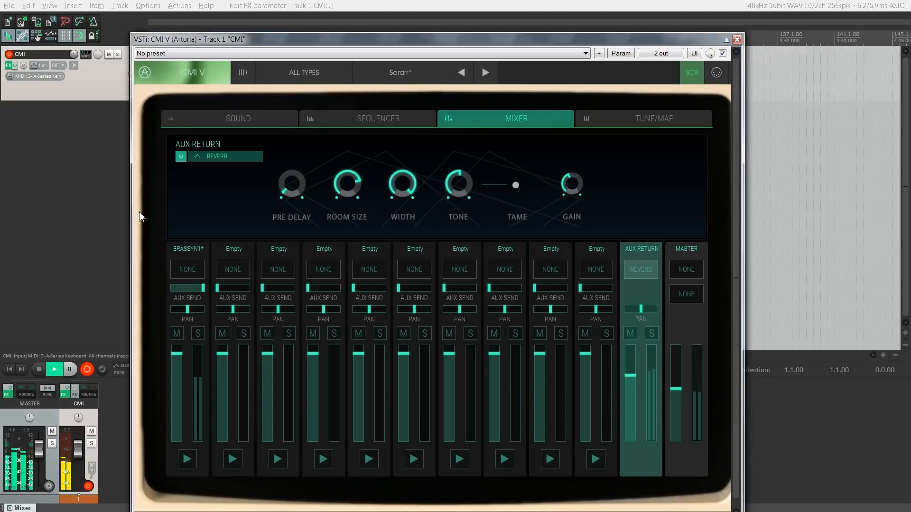
Step: Go back to browsing sounds for slot 1 and preview the SYN5TH sample in the ANALOG bank
left_click(216, 120)
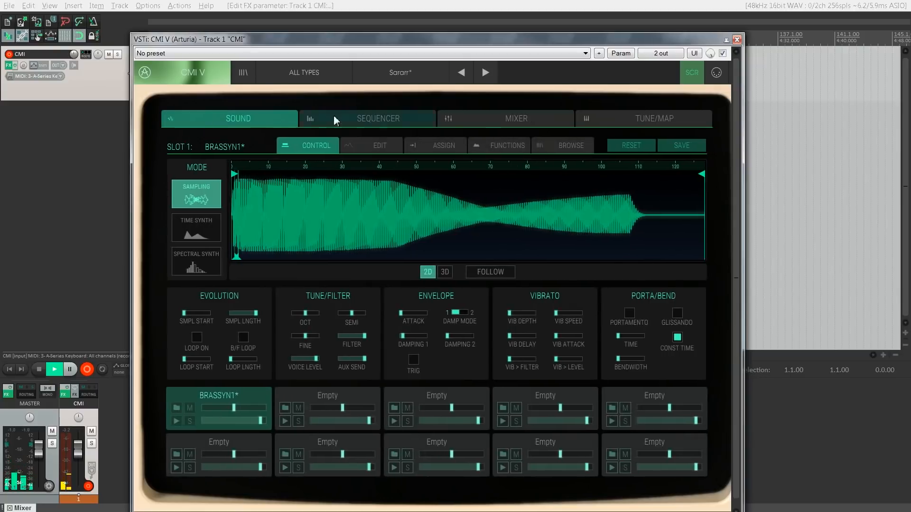
left_click(548, 145)
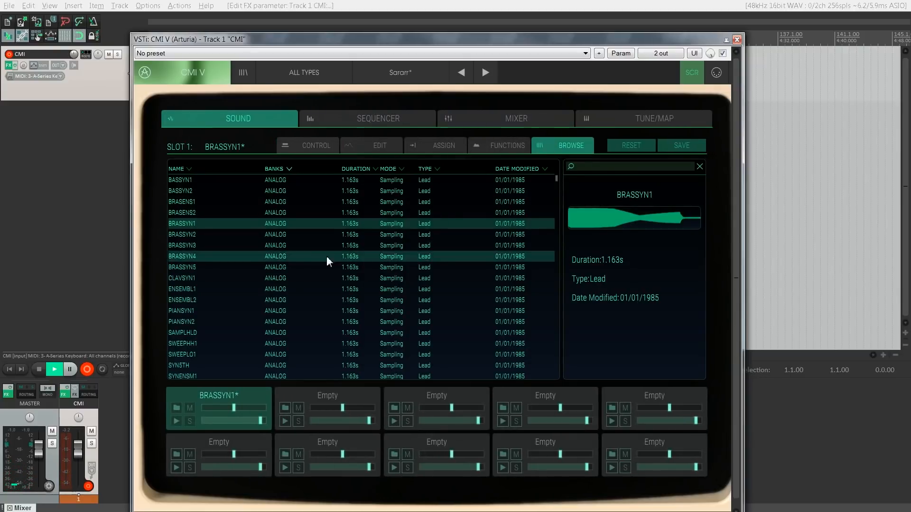
scroll(327, 255, "down", 3)
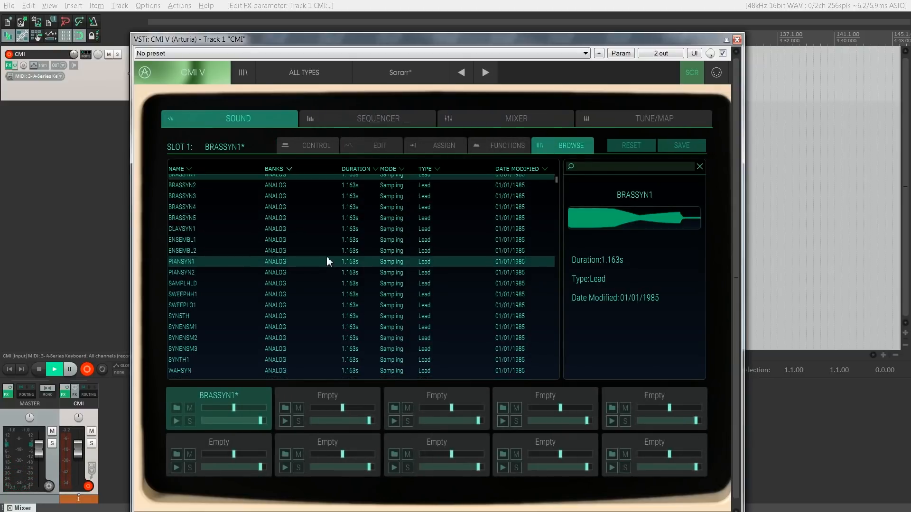
left_click(298, 266)
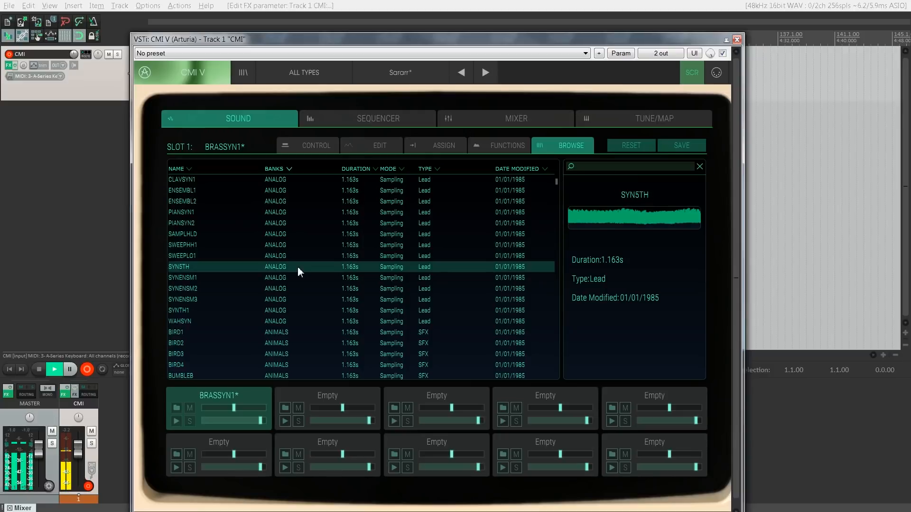
Step: Audition the ANALOG bank samples one after another, from ENSEMBL2 down to SYN5TH
left_click(313, 206)
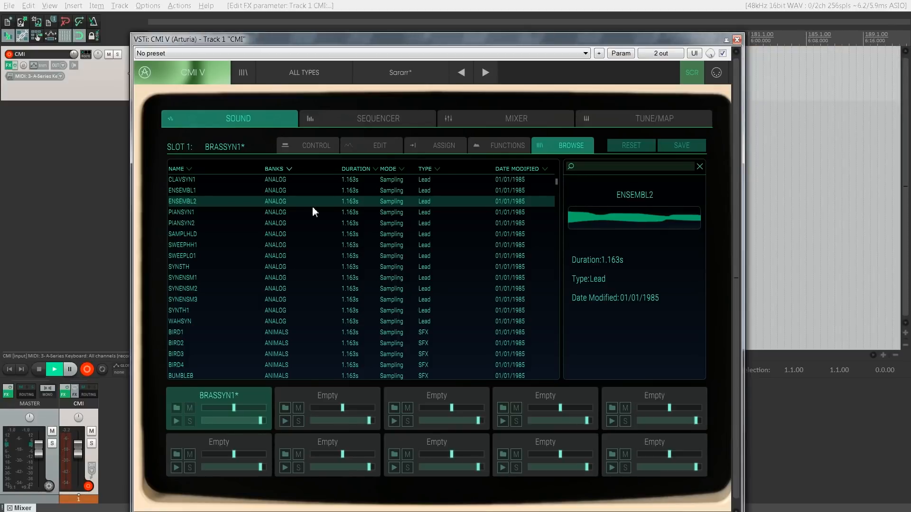
key("Down")
key("Down")
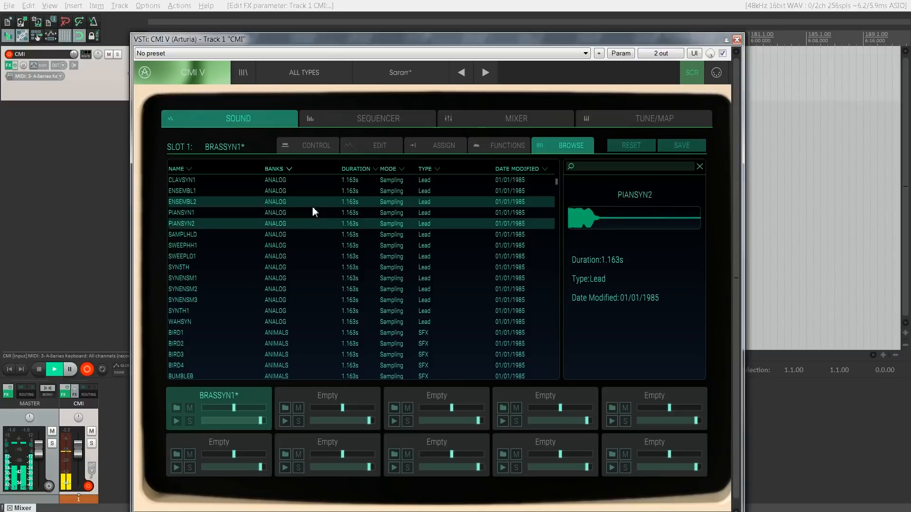
key("Down")
key("Down")
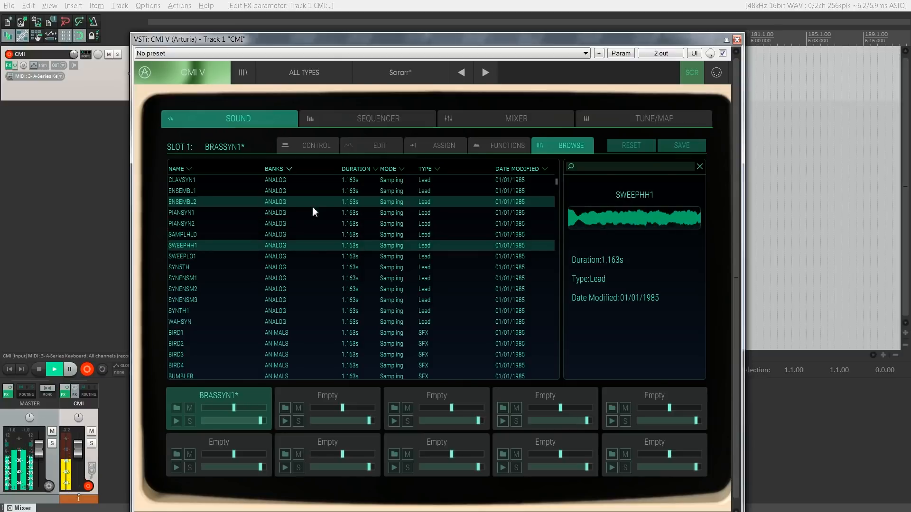
key("Down")
key("Down")
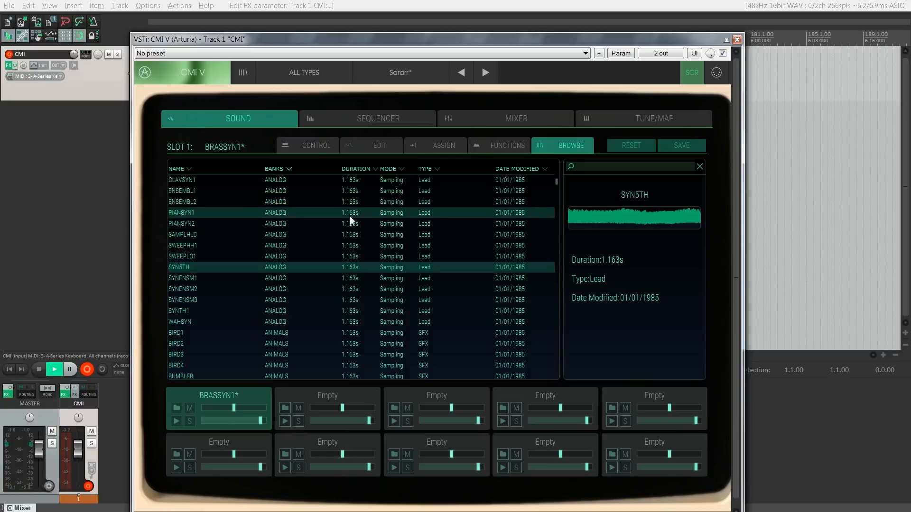
Step: Load SYN5TH into slot 1 and audition the ANALOG bank samples from PIANSYN2 down to SYNENSM1
double_click(304, 271)
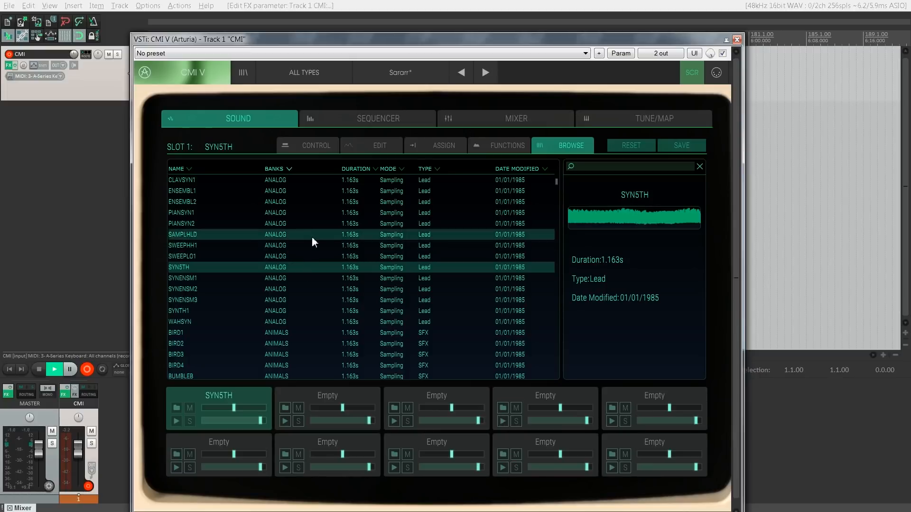
left_click(312, 223)
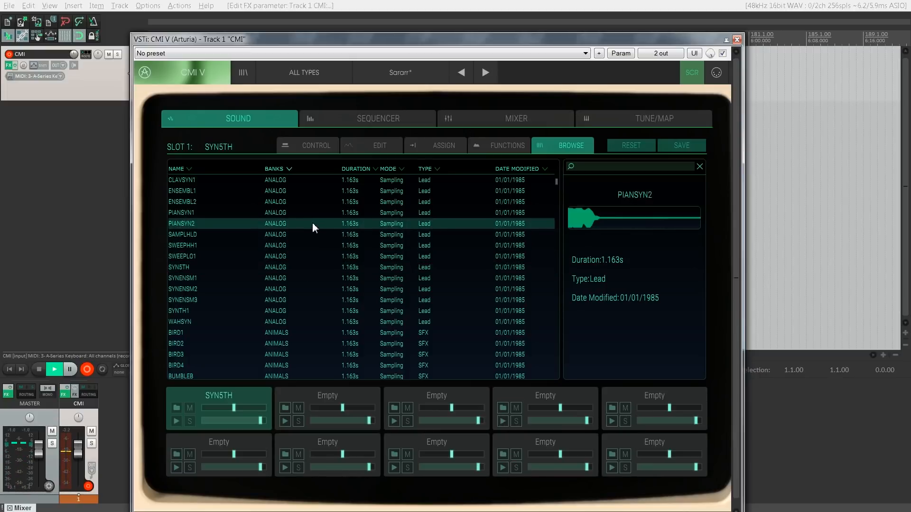
key("Down")
key("Down")
key("Down")
key("Down")
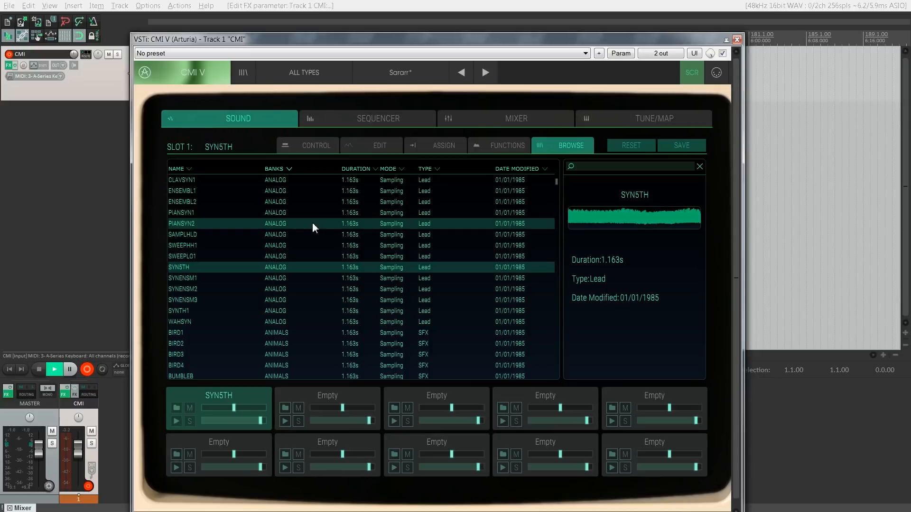
scroll(314, 237, "down", 2)
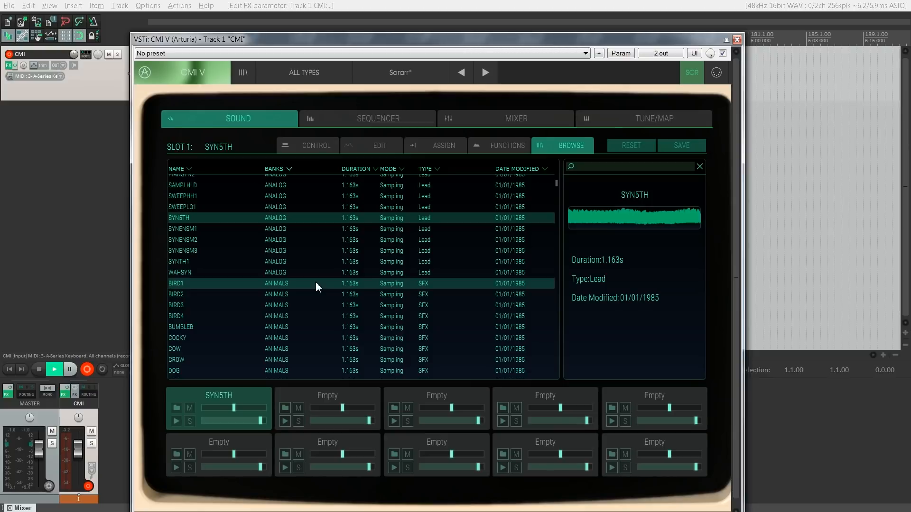
key("Down")
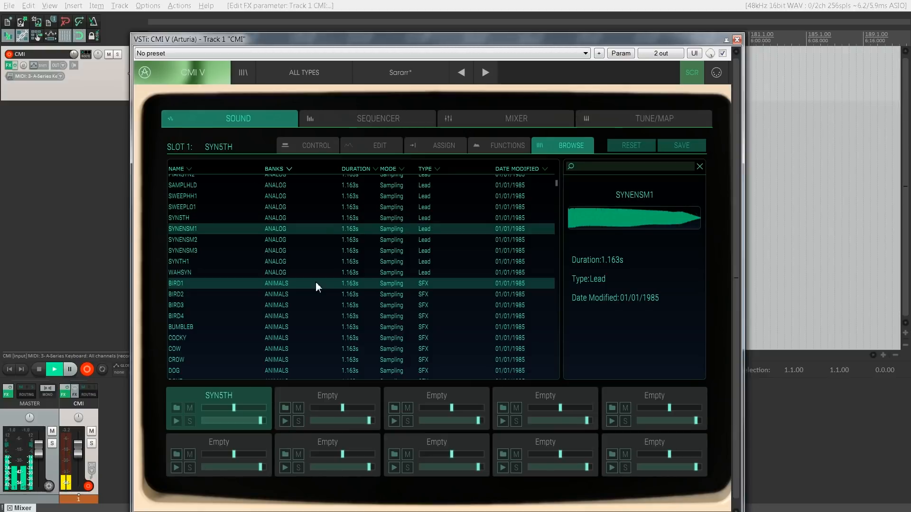
Step: Audition the ANIMALS bank samples from BIRD1 down to COW and load COW into slot 1
left_click(316, 283)
key("Down")
key("Down")
key("Down")
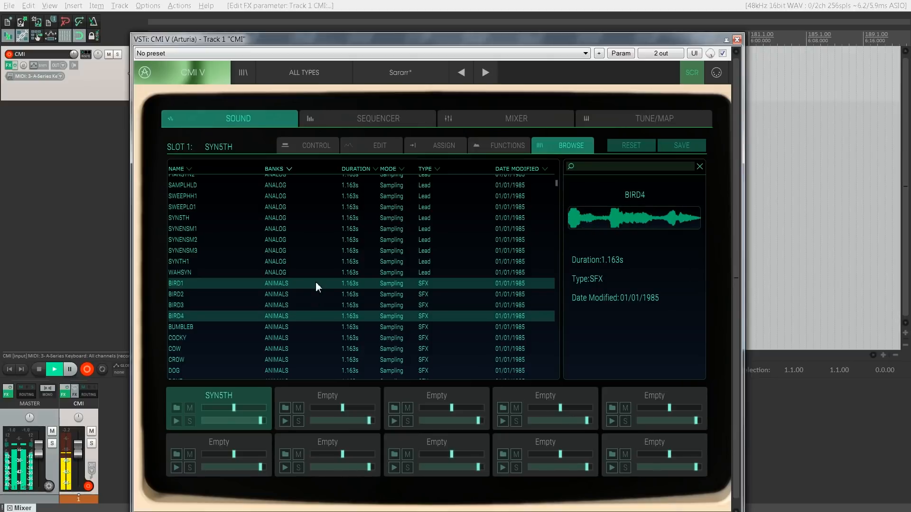
scroll(315, 281, "down", 3)
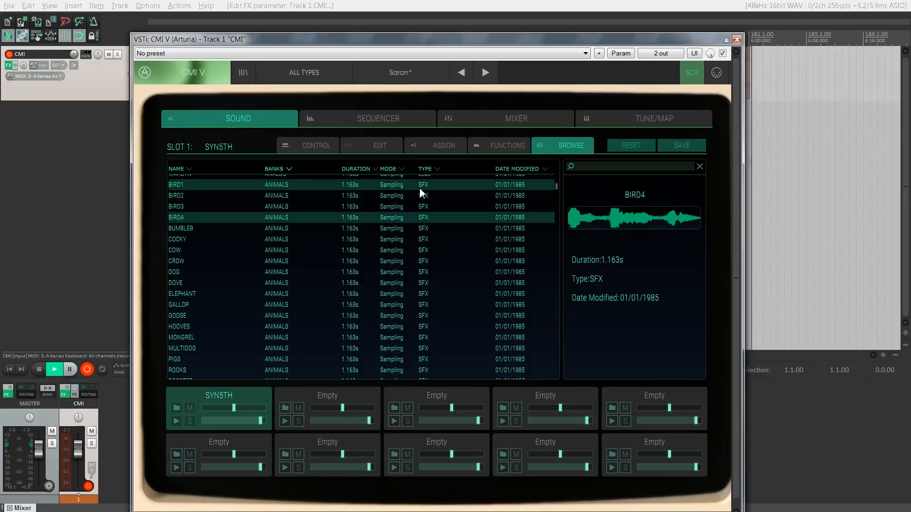
key("Down")
key("Down")
key("Down")
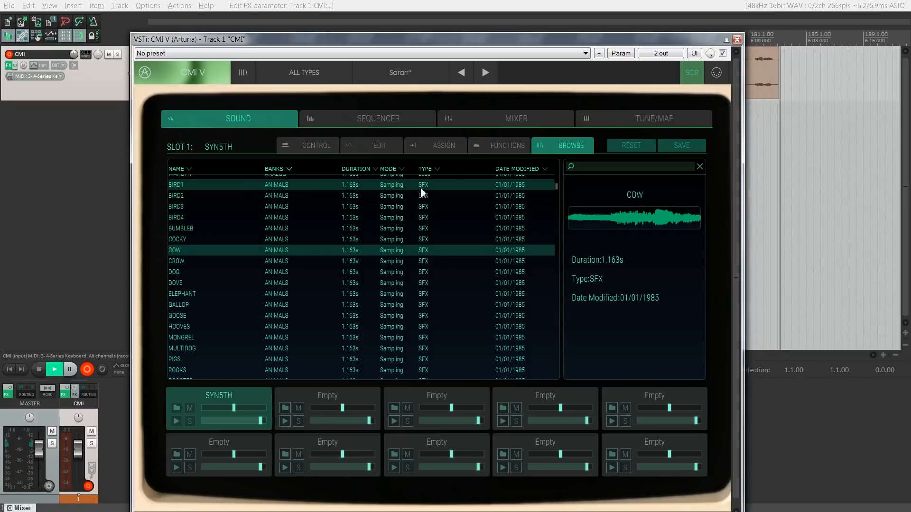
double_click(307, 253)
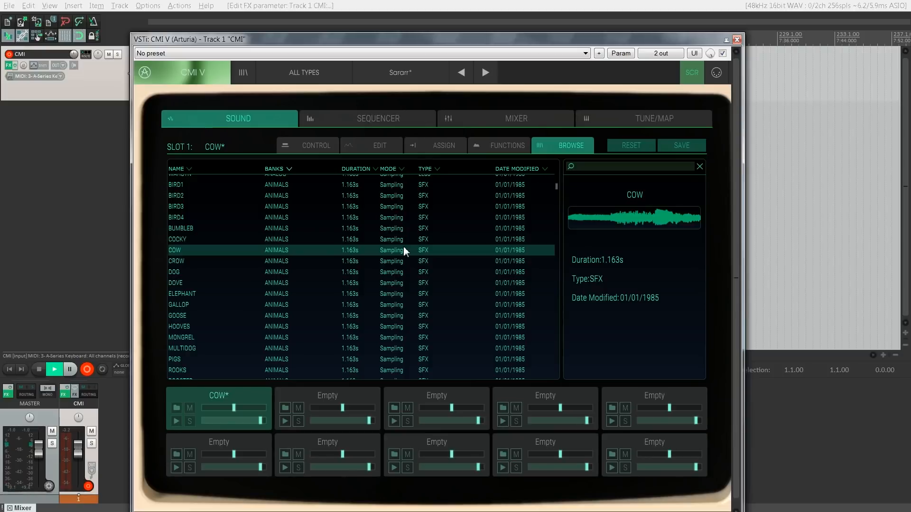
Step: Preview the CROW and DOG samples in the ANIMALS bank and load DOG into slot 1
left_click(320, 261)
key("Down")
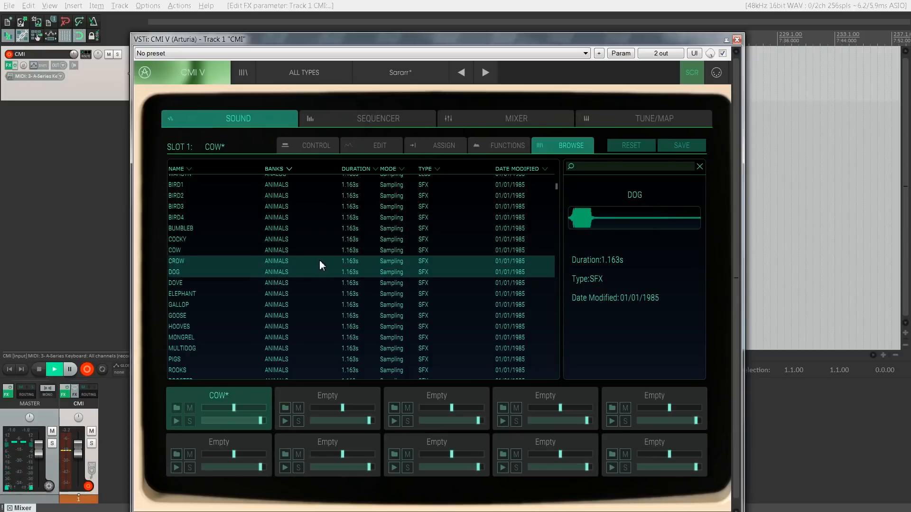
double_click(291, 271)
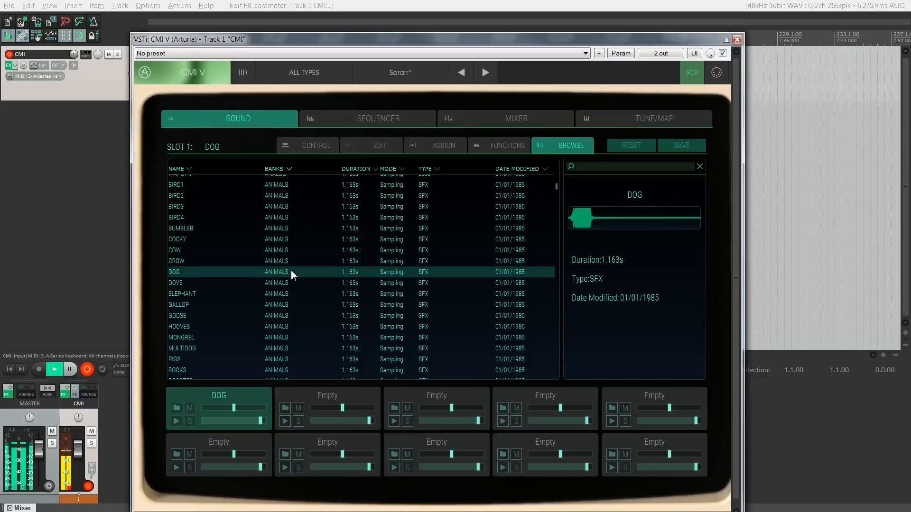
Step: Audition the remaining ANIMALS bank samples one after another, from DOVE down to PIGS
key("Down")
key("Down")
key("Down")
key("Down")
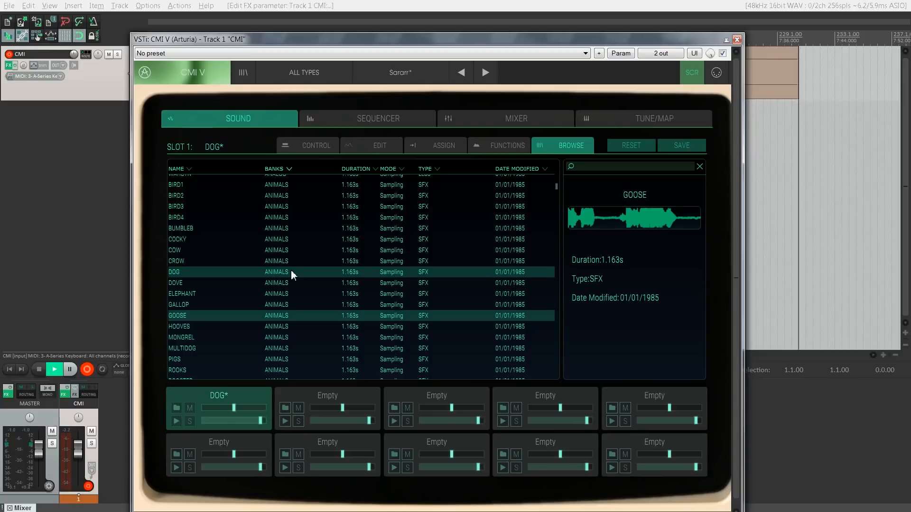
key("Down")
key("Down")
key("Down")
key("Down")
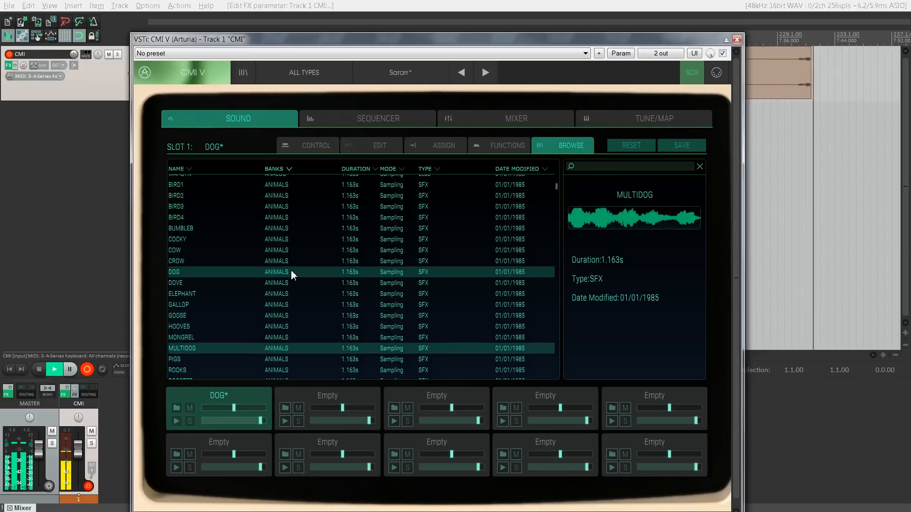
scroll(291, 270, "down", 2)
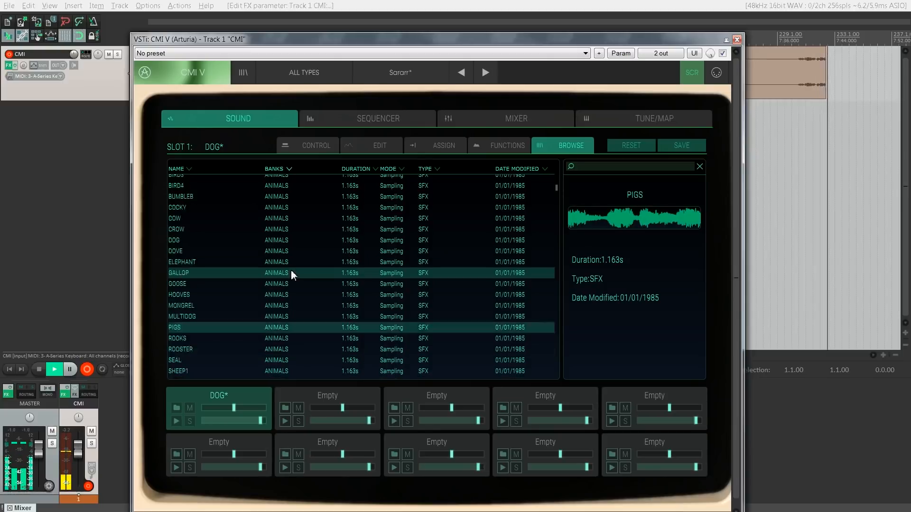
Step: Load the ACCBASS1 sample from the BASS bank into slot 1
scroll(291, 270, "down", 2)
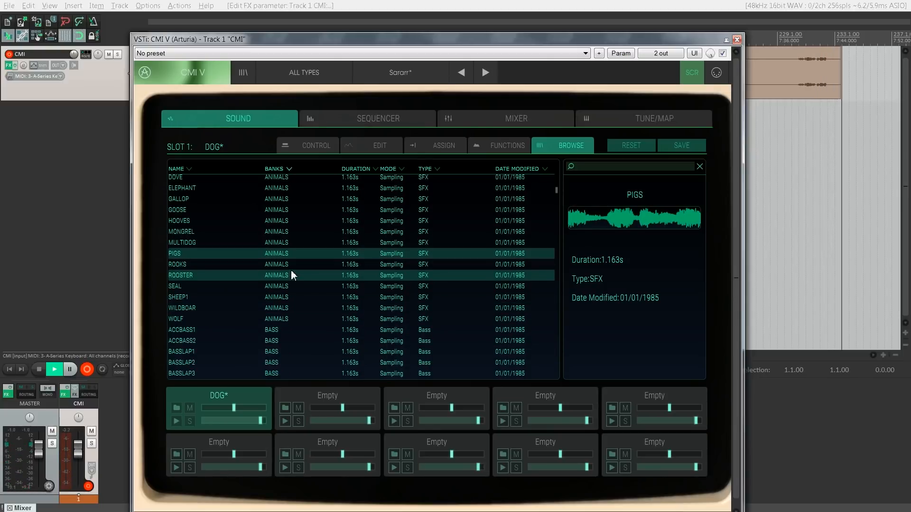
scroll(340, 295, "down", 3)
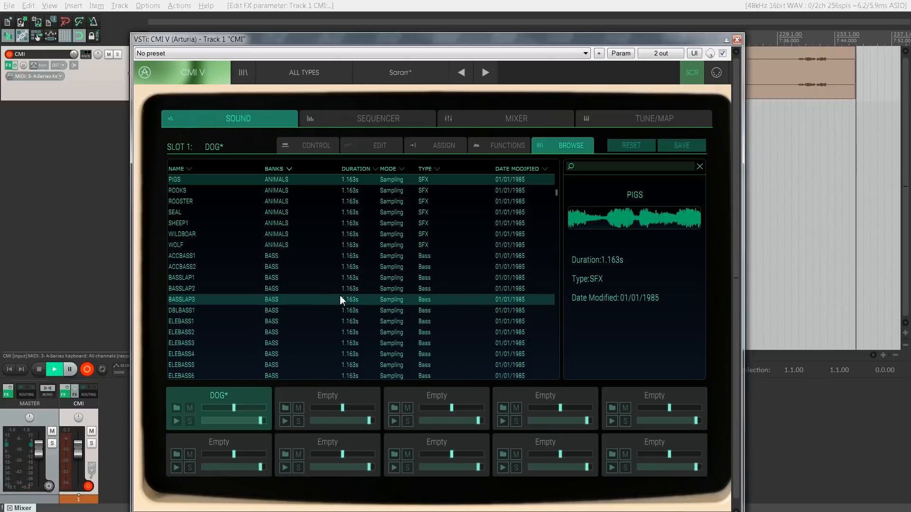
left_click(333, 255)
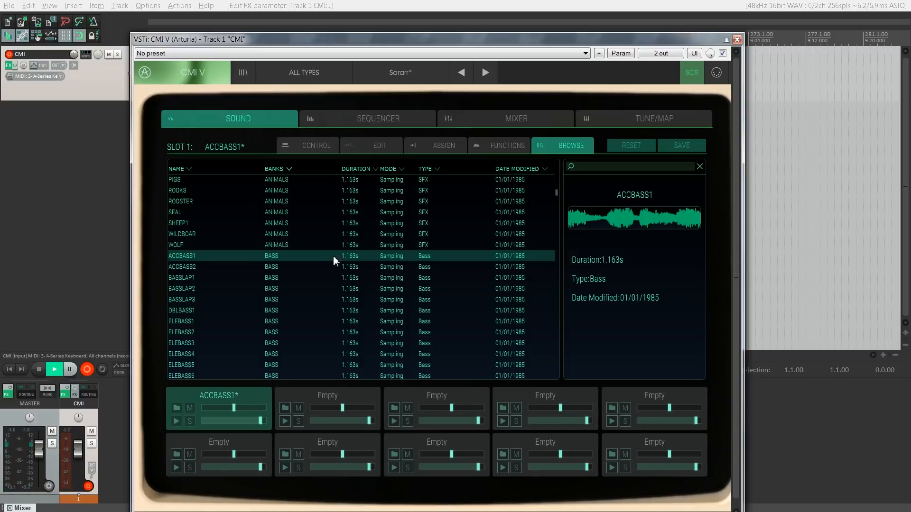
Step: Preview ACCBASS2 and BASSLAP1 in the BASS bank, and load BASSLAP1 followed by BASSLAP2 into slot 1
key("Down")
key("Down")
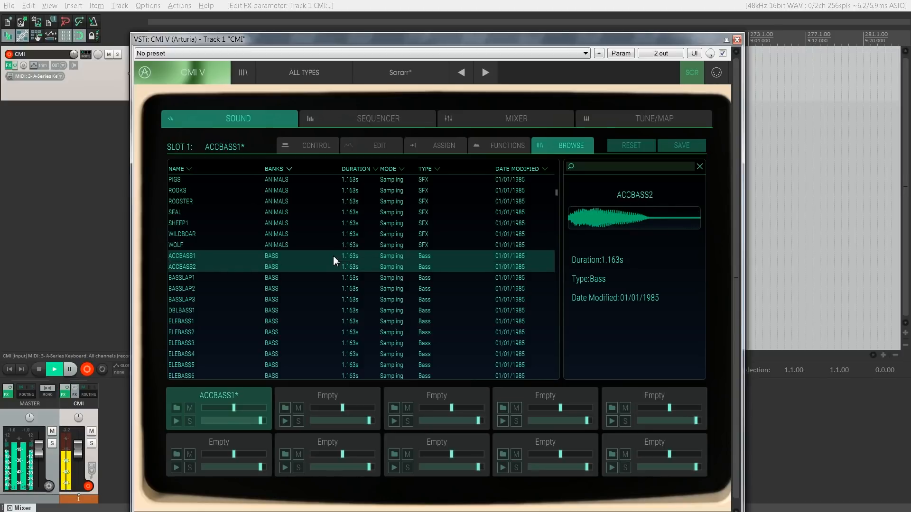
key("Up")
key("Down")
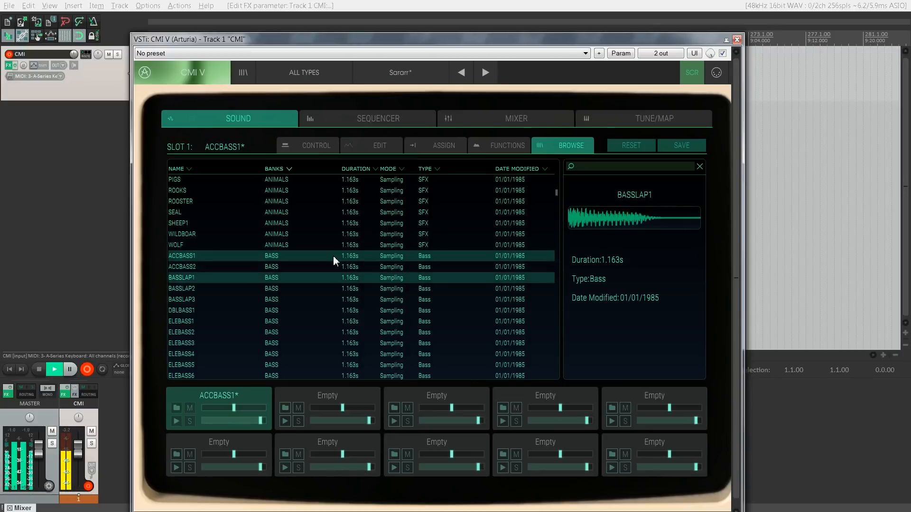
double_click(309, 279)
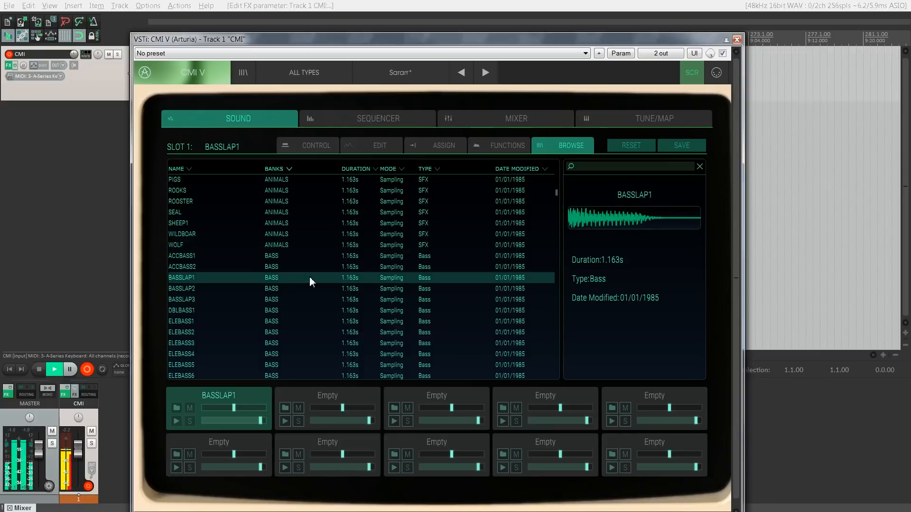
left_click(285, 288)
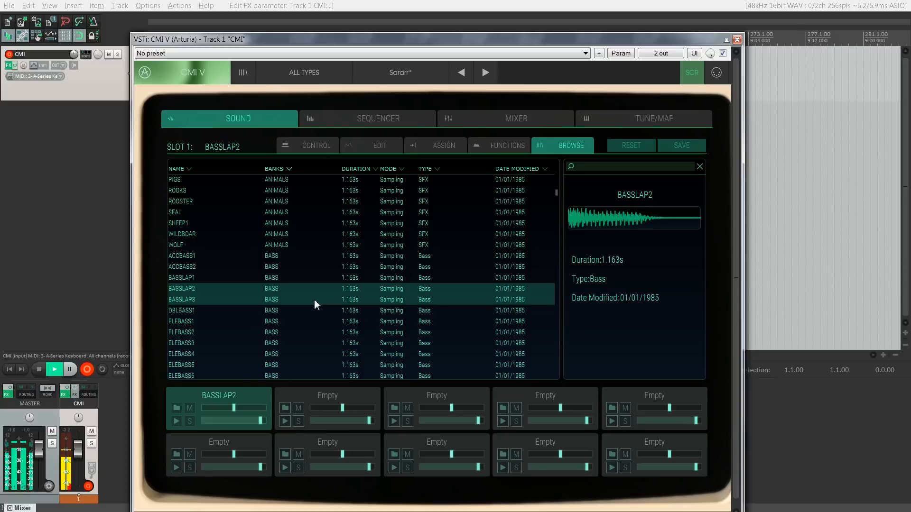
Step: Audition the BASS bank samples between ELEBASS2 and SYNBASS3 and load SYNBASS3 into slot 1
scroll(314, 300, "down", 2)
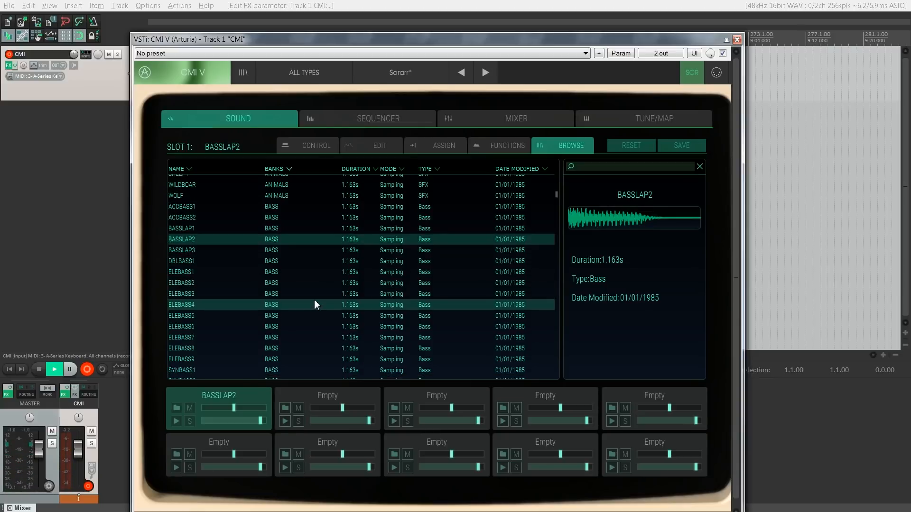
left_click(314, 300)
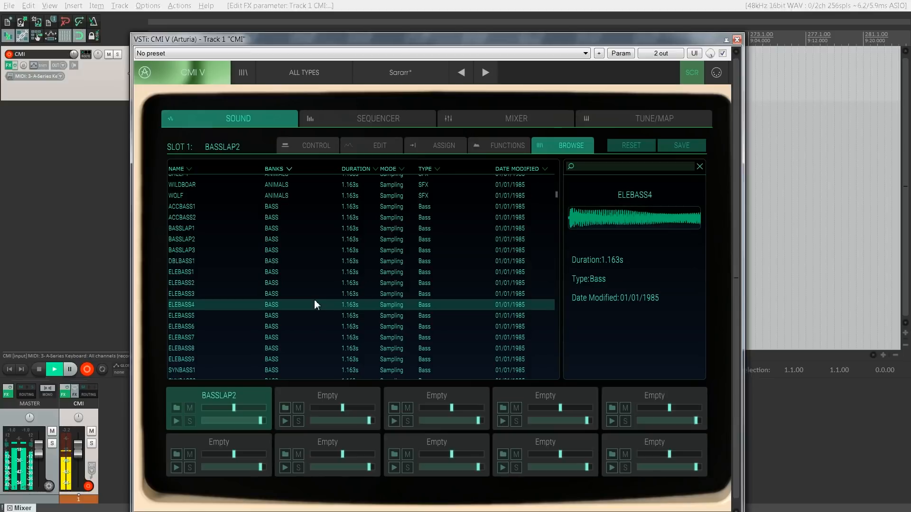
key("Up")
key("Up")
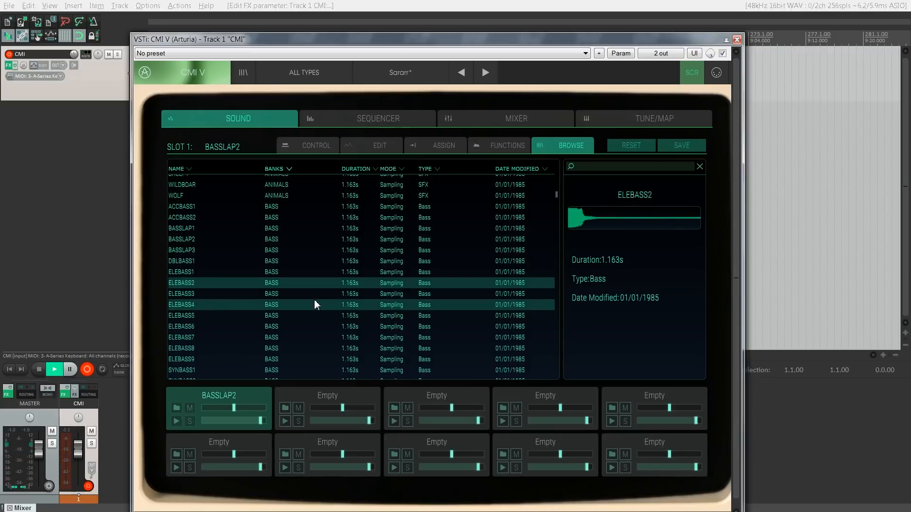
key("Down")
key("Down")
key("Down")
key("Down")
key("Down")
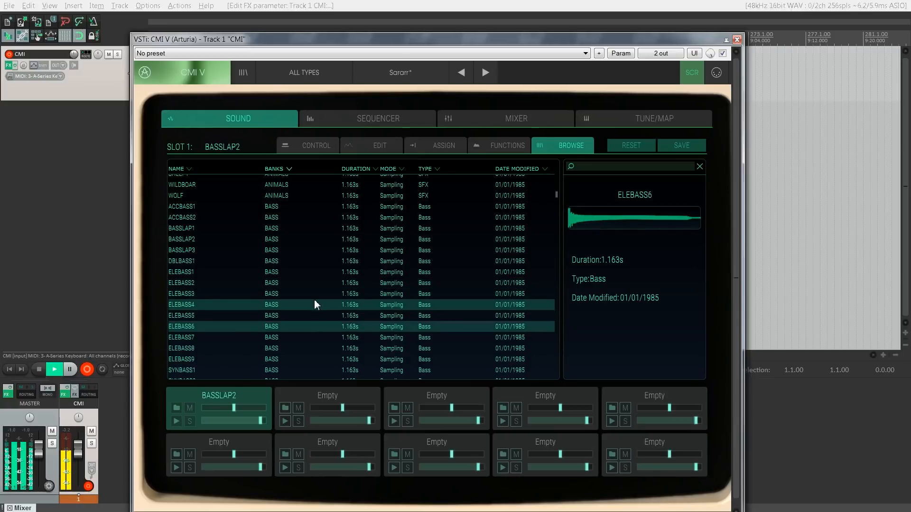
key("Down")
key("Down")
key("Down")
key("Down")
key("Down")
key("Down")
key("Down")
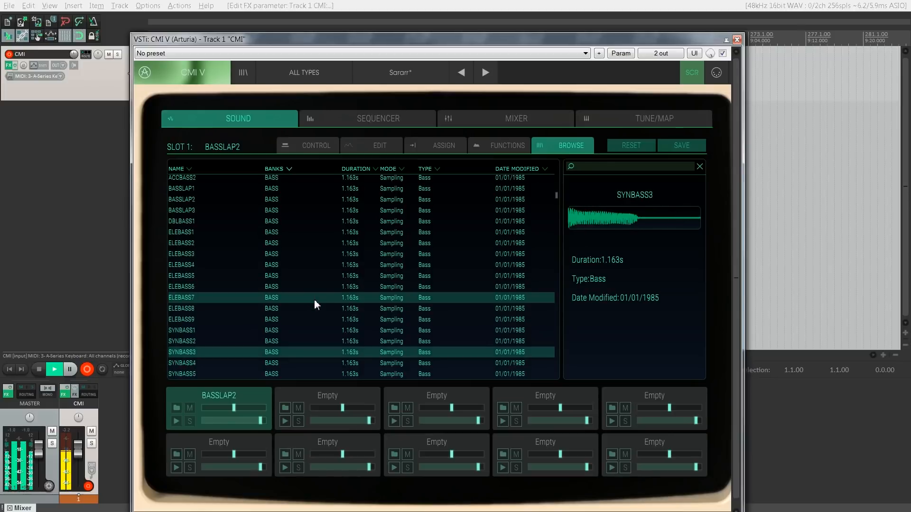
key("Up")
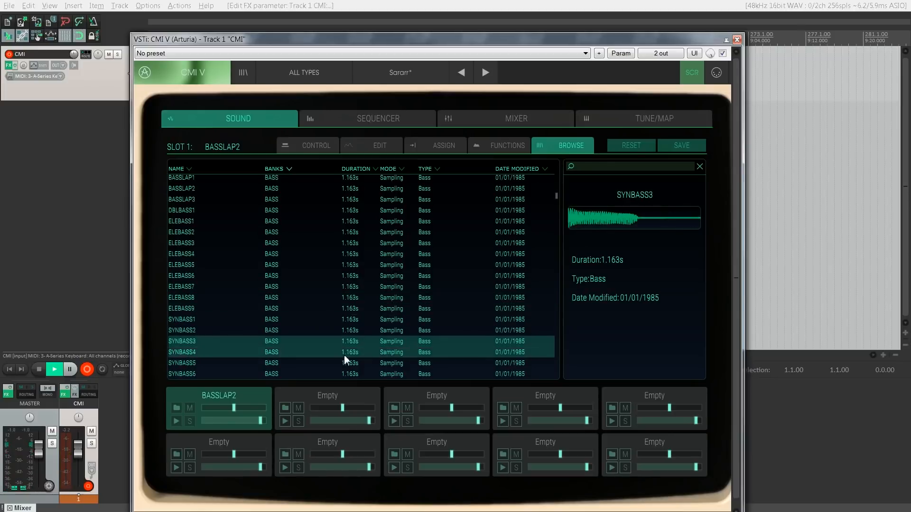
double_click(314, 341)
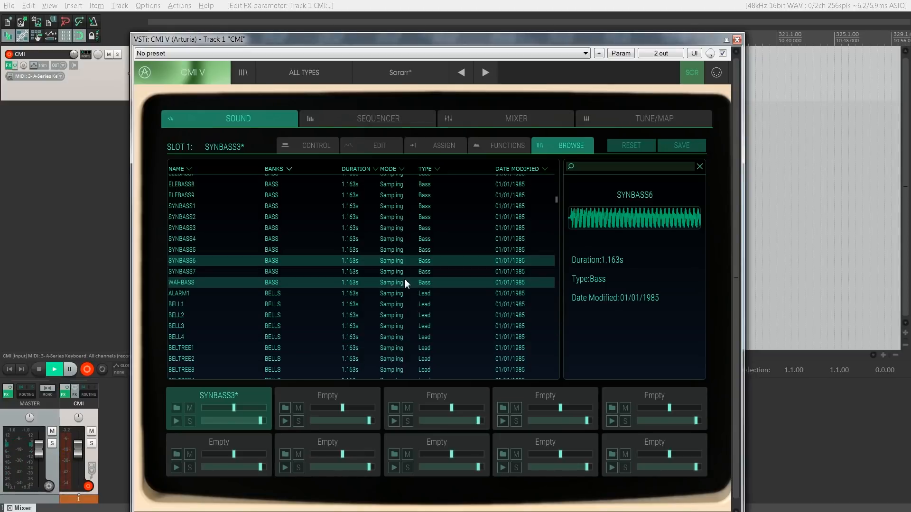
Step: Audition the BELLS bank samples one after another, from ALARM1 down to BELL4
scroll(405, 279, "down", 1)
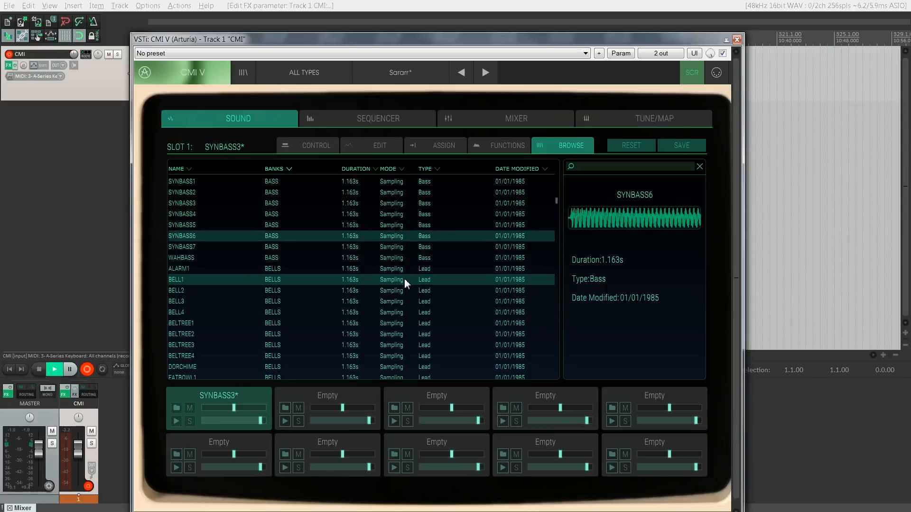
left_click(288, 268)
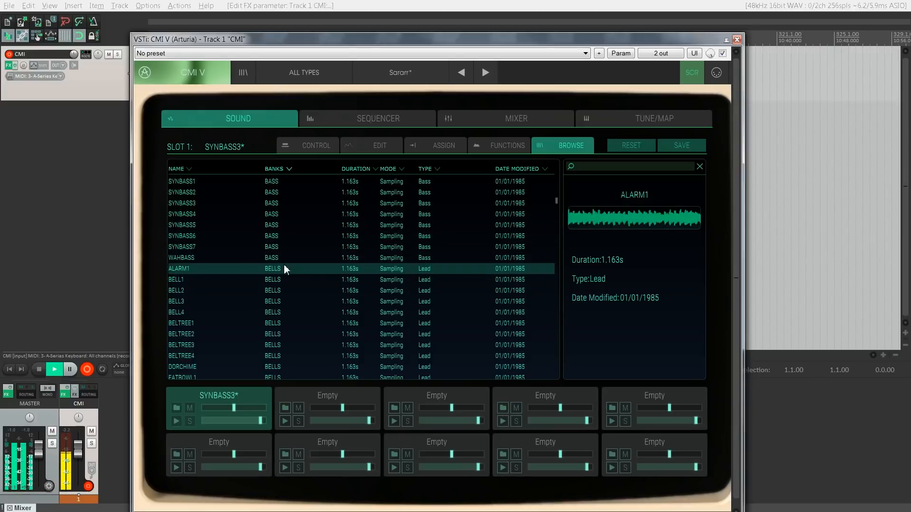
key("Down")
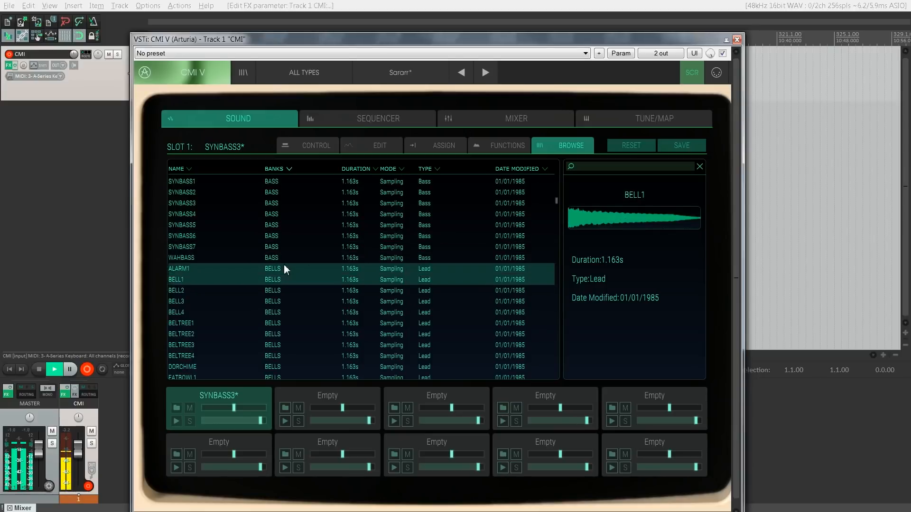
key("Down")
key("Down")
key("Down")
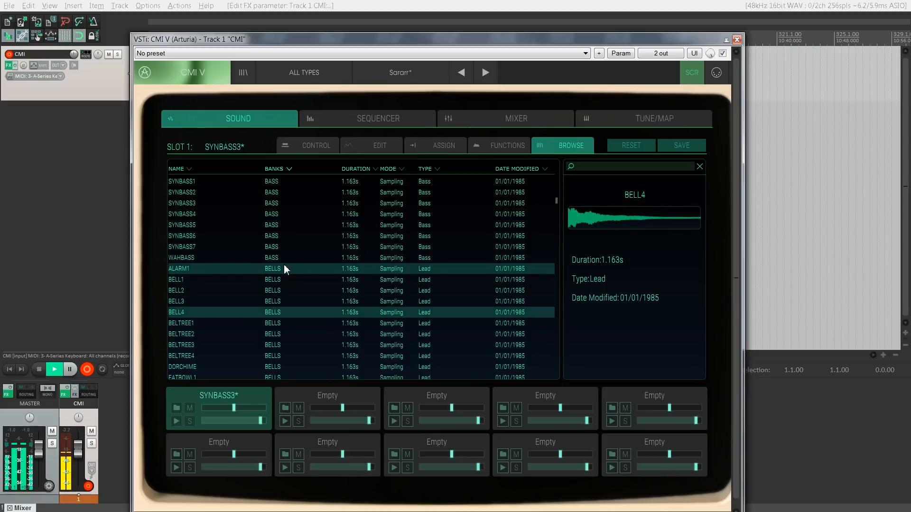
Step: Go back up the BELLS bank to BELL1 and load BELL1 followed by BELL2 into slot 1
key("Up")
key("Up")
key("Up")
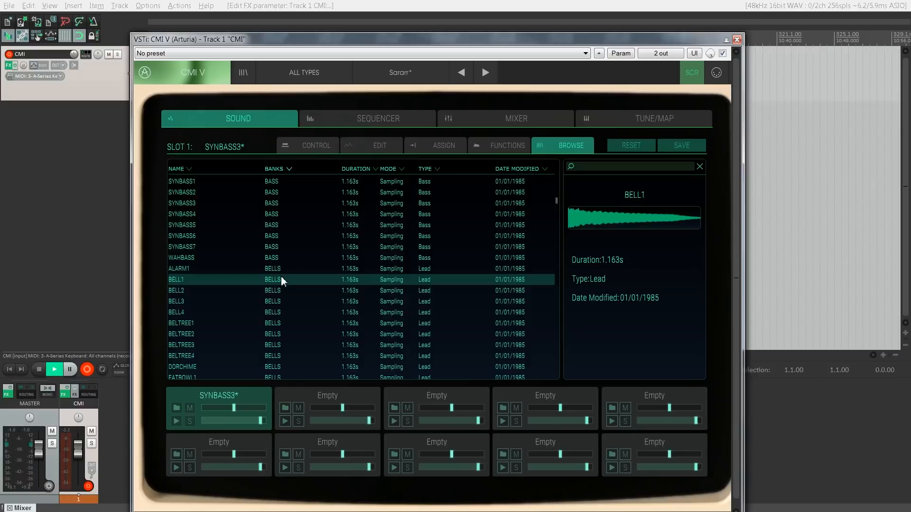
double_click(281, 277)
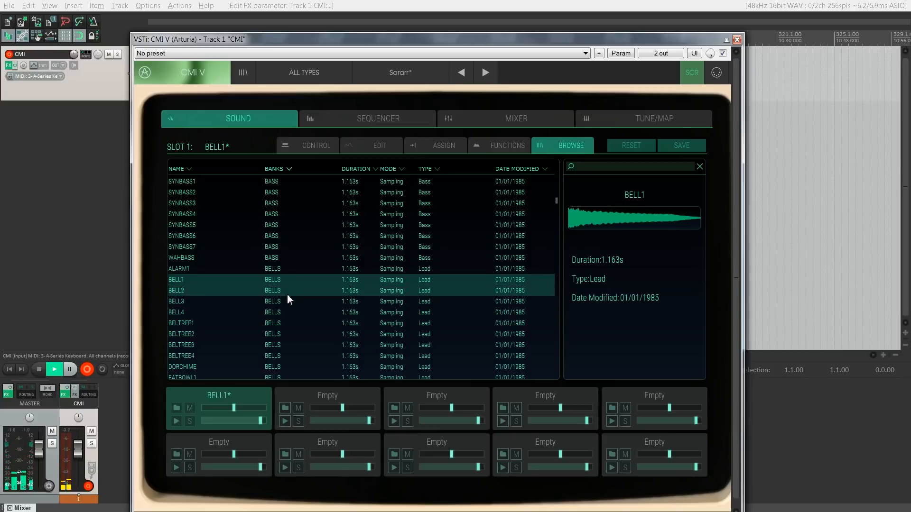
left_click(287, 295)
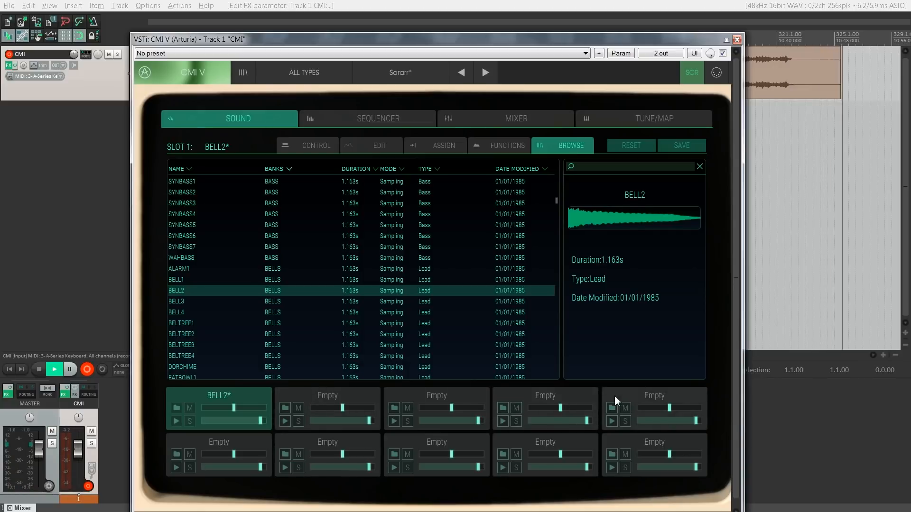
Step: Load the BELTREE1 sample into slot 2 and SYNBELL4 from the BELLS bank into slot 3
left_click(338, 395)
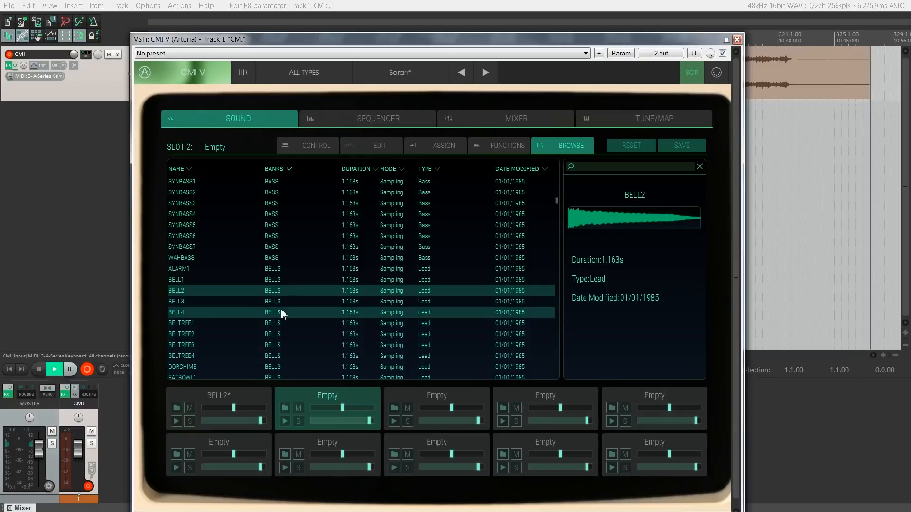
left_click(275, 324)
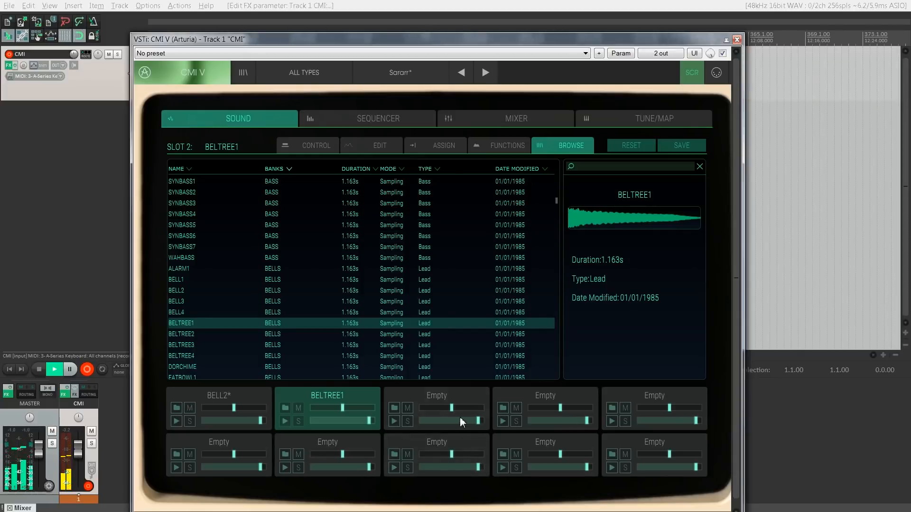
left_click(440, 394)
scroll(315, 273, "down", 2)
scroll(280, 354, "down", 2)
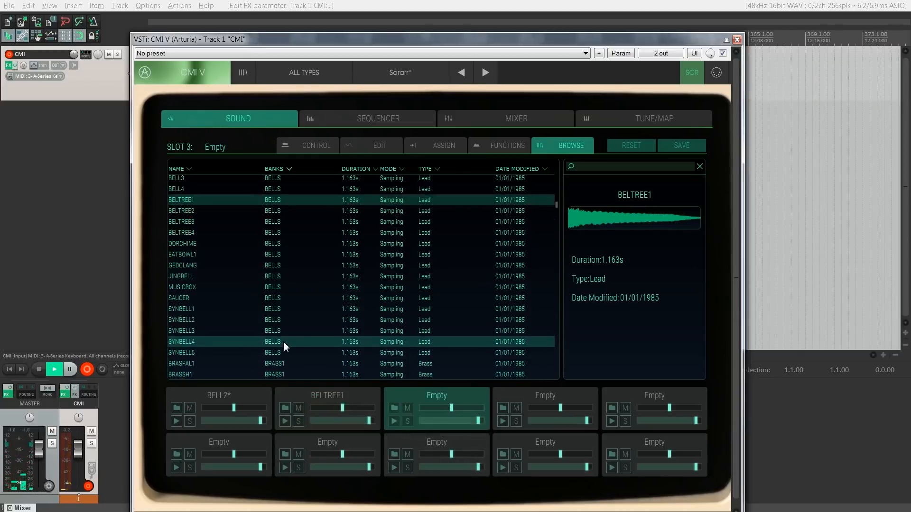
left_click_drag(283, 341, 441, 401)
Step: Load HORNENM2 from the BRASS1 bank into slot 4 and HHOPEN2 from CYMBALS1 into slot 5
left_click(520, 403)
scroll(323, 273, "down", 3)
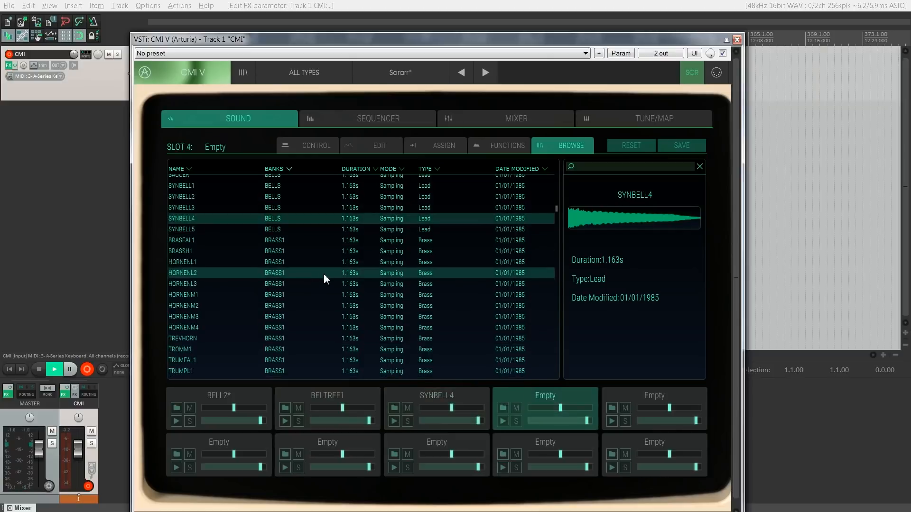
left_click(277, 308)
left_click(631, 397)
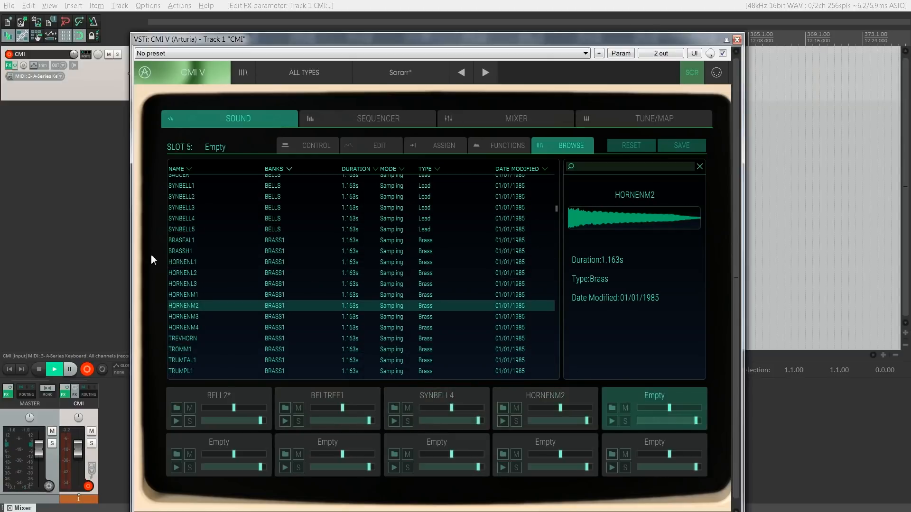
scroll(268, 292, "down", 5)
left_click(285, 295)
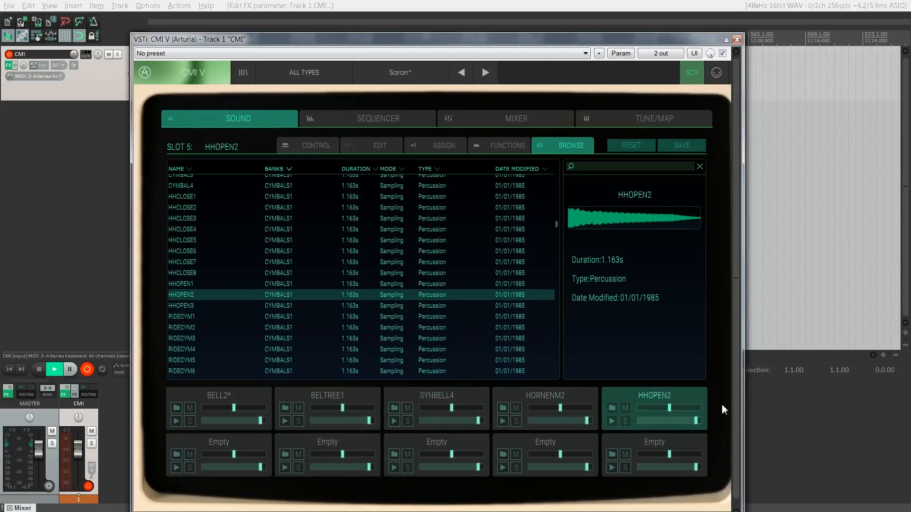
Step: Load the EFFECTS1 samples PEOPLE into slot 6 and WHIZZ into slot 7
left_click(262, 440)
scroll(299, 348, "down", 6)
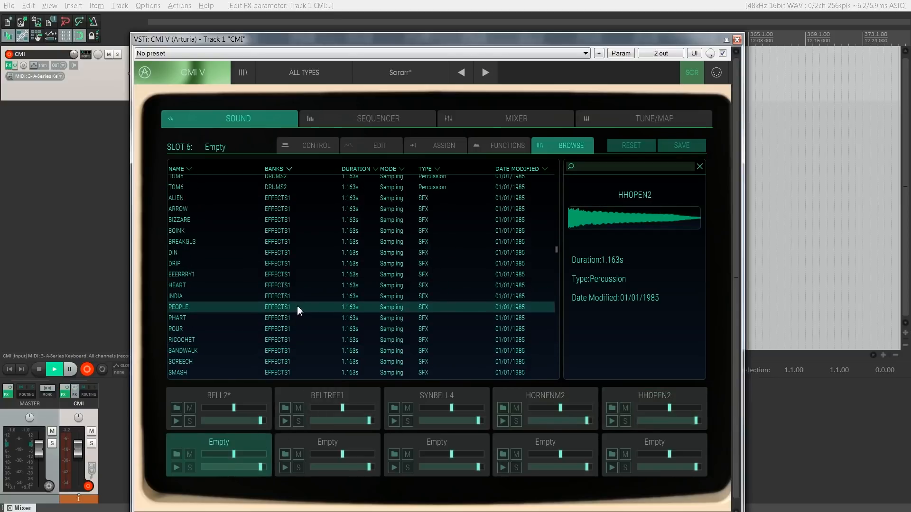
left_click(297, 307)
left_click(340, 443)
scroll(307, 336, "down", 3)
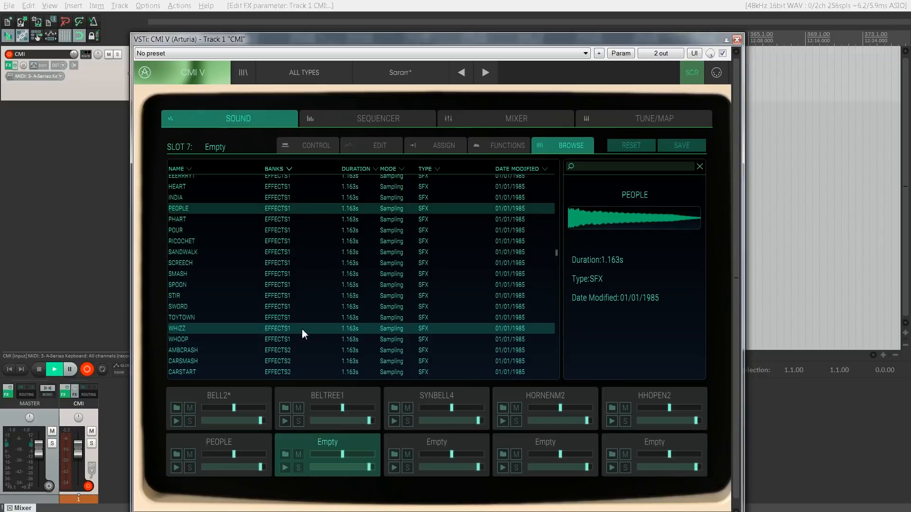
left_click(302, 328)
Step: Load HISTRNG3 from the HISTRING bank into slot 8
left_click(464, 443)
scroll(400, 307, "down", 10)
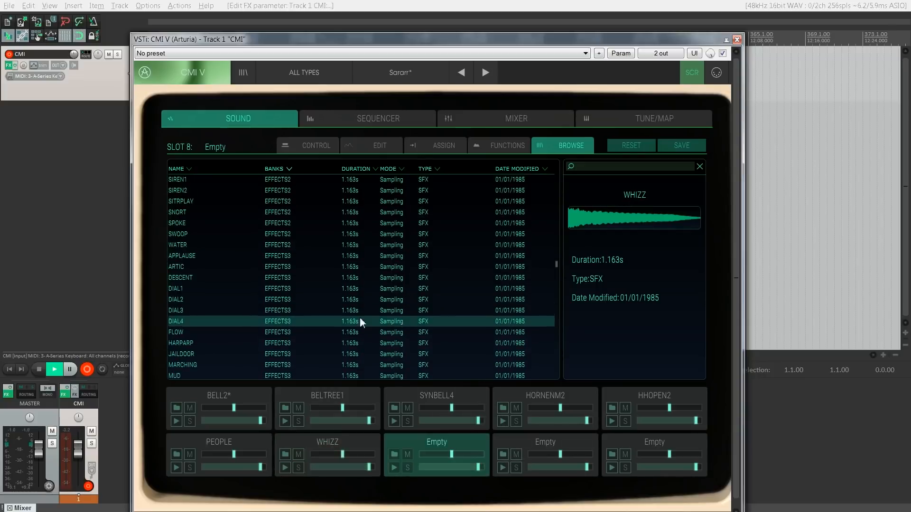
scroll(354, 327, "down", 10)
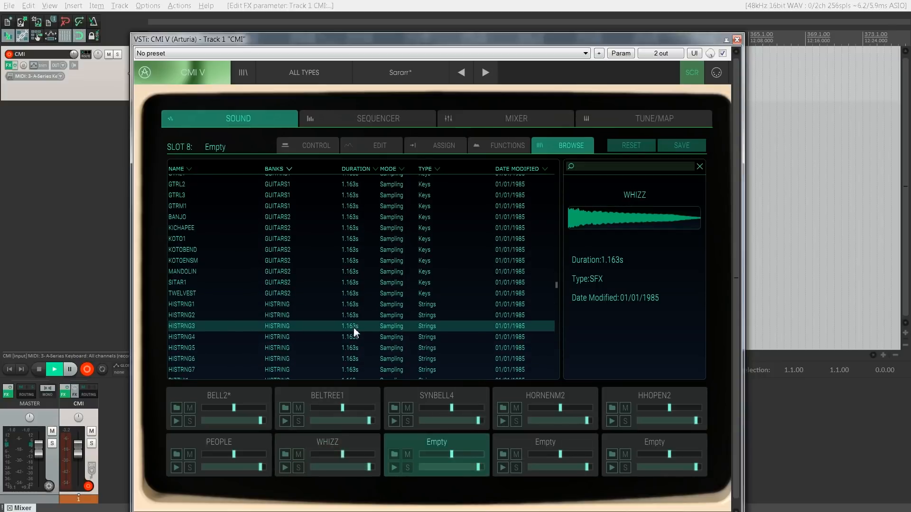
left_click(354, 327)
Step: Load CHOIR5 from the HUMANS1 bank into slot 9 and HARPSIM1 from KEYBOARD1 into slot 10
left_click(571, 452)
scroll(352, 301, "down", 5)
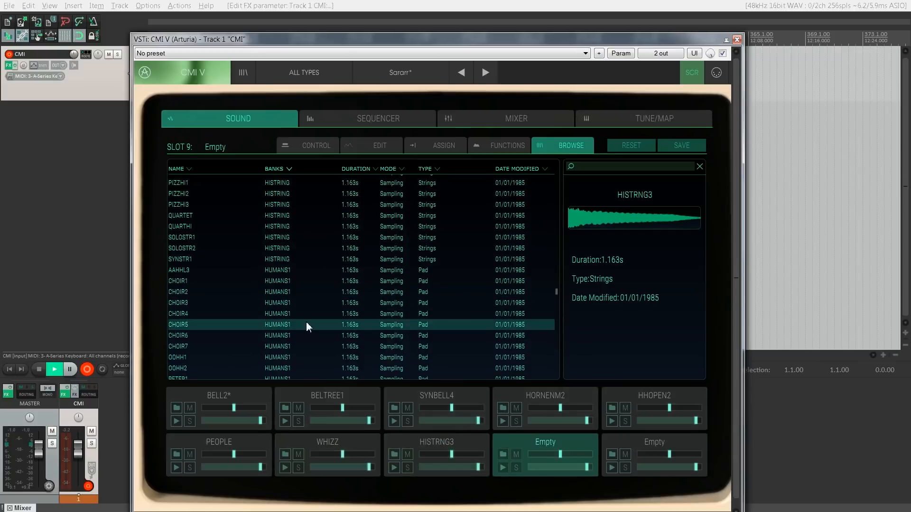
left_click(306, 324)
left_click(646, 444)
scroll(380, 328, "down", 6)
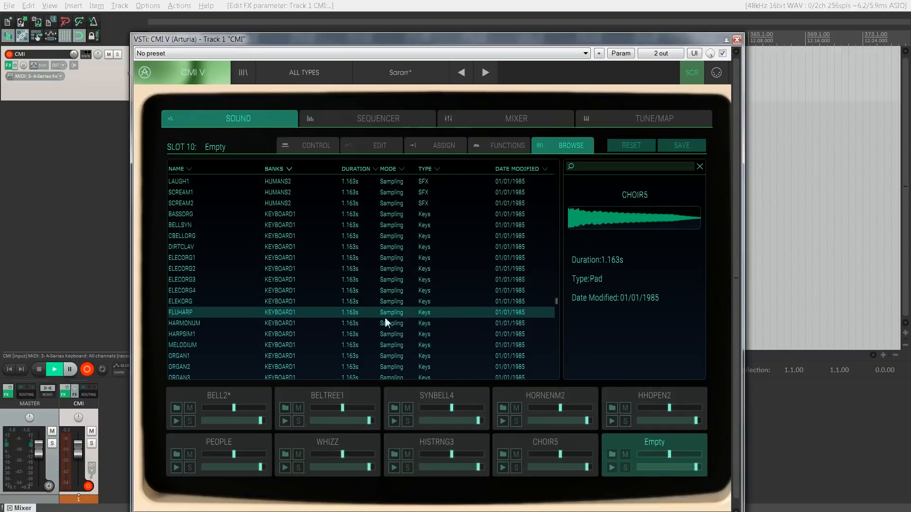
left_click(349, 335)
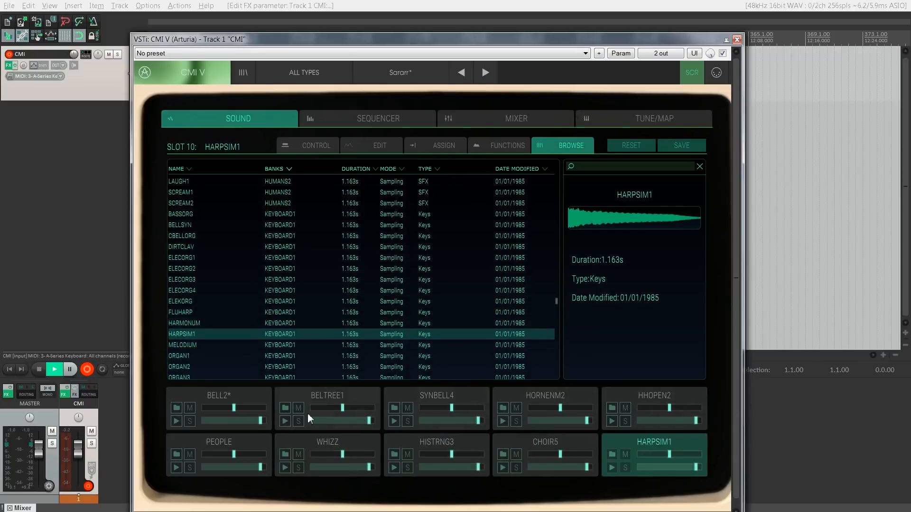
Step: Raise the mixer aux sends of the channels from BELTREE1 to HARPSIM1 and vary their panning
left_click(254, 391)
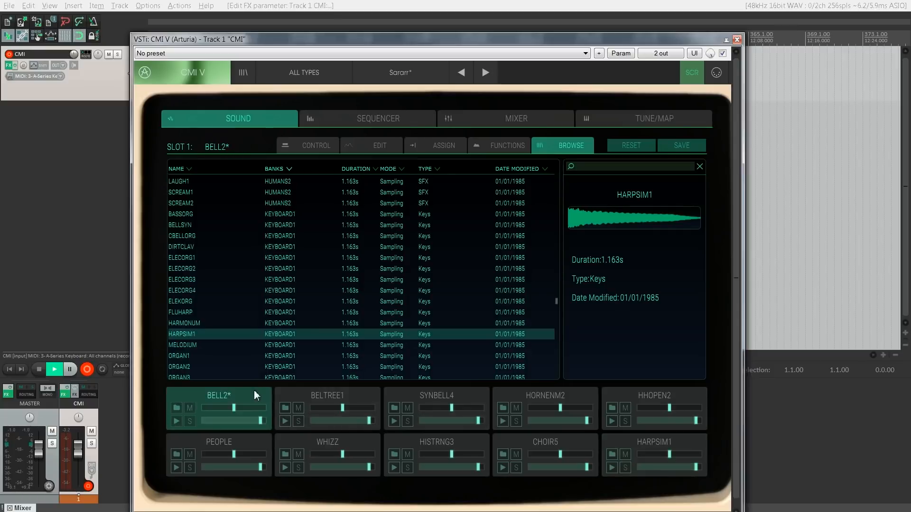
left_click(547, 121)
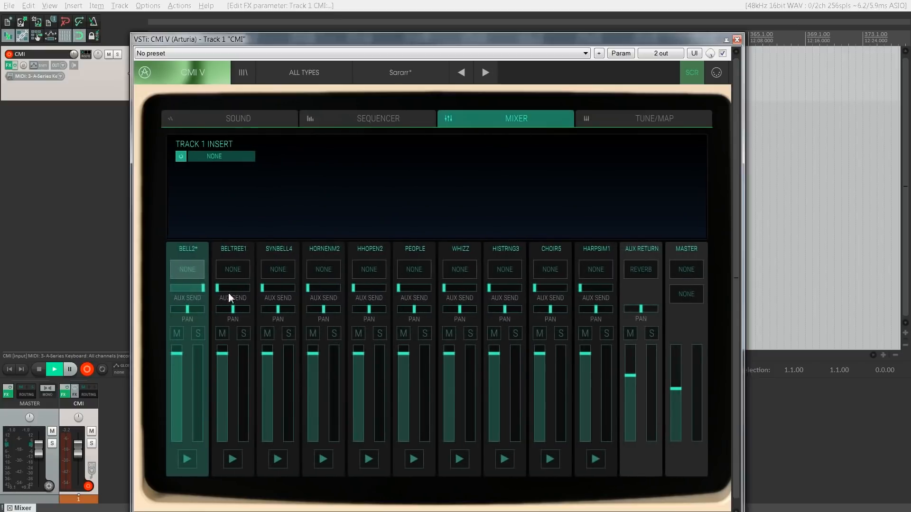
left_click_drag(233, 288, 227, 289)
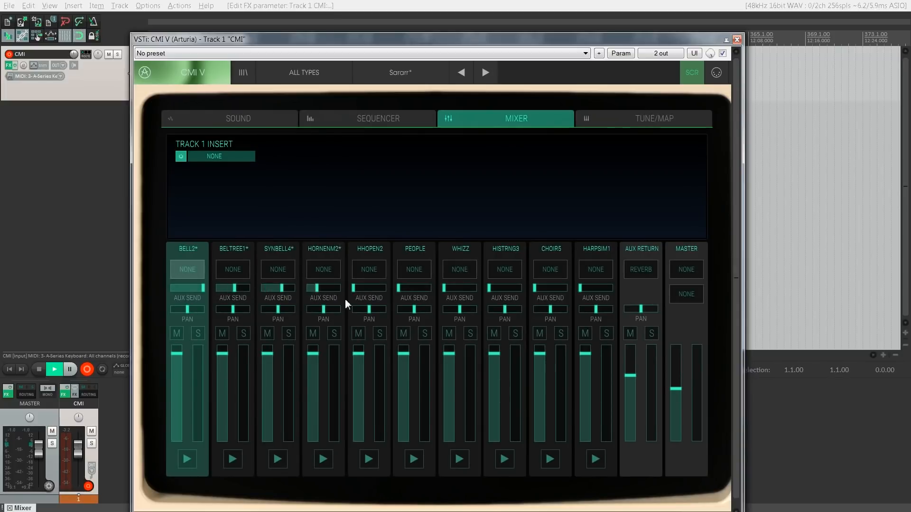
left_click_drag(356, 287, 389, 297)
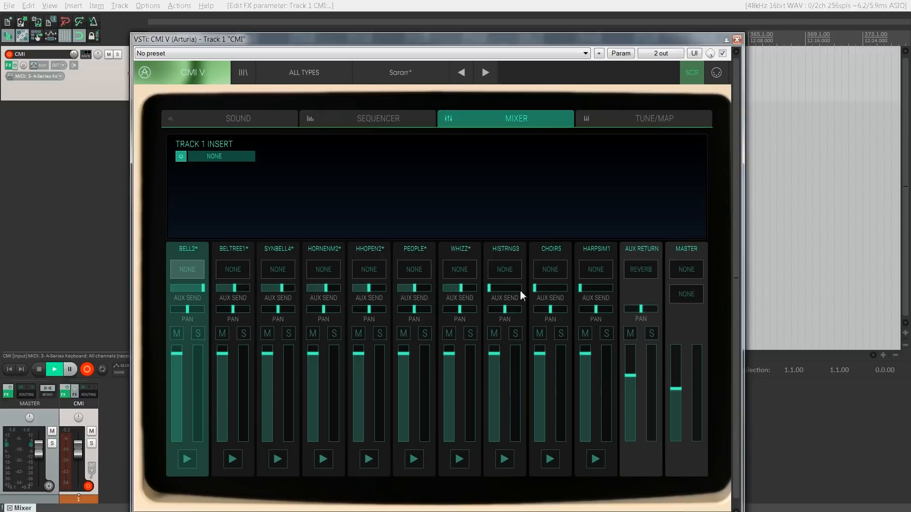
left_click_drag(521, 291, 536, 292)
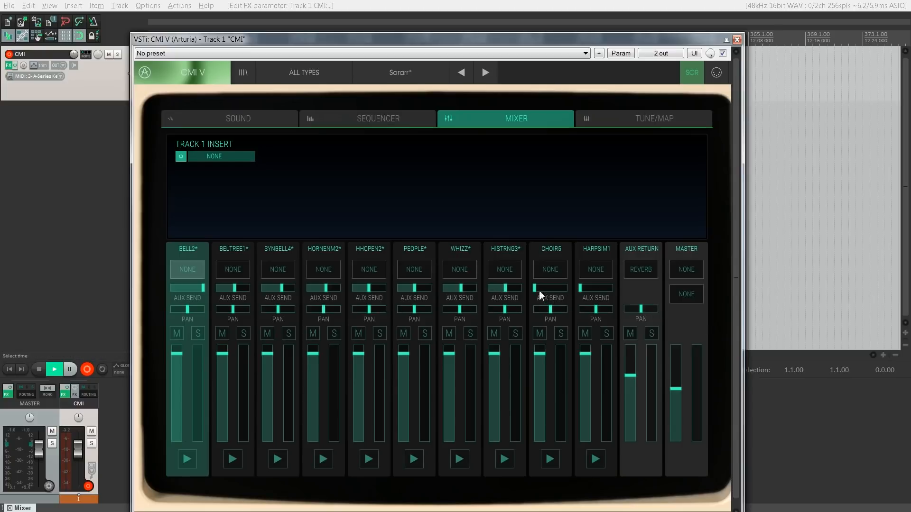
left_click_drag(540, 294, 635, 296)
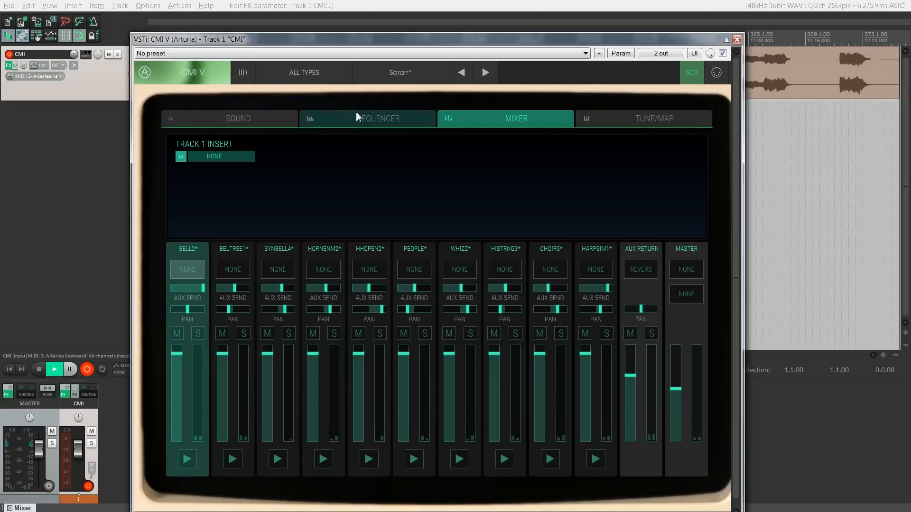
Step: Narrow the key range of BELL2 to the middle of the keyboard and limit BELTREE1 to A1 through F#2
left_click(619, 126)
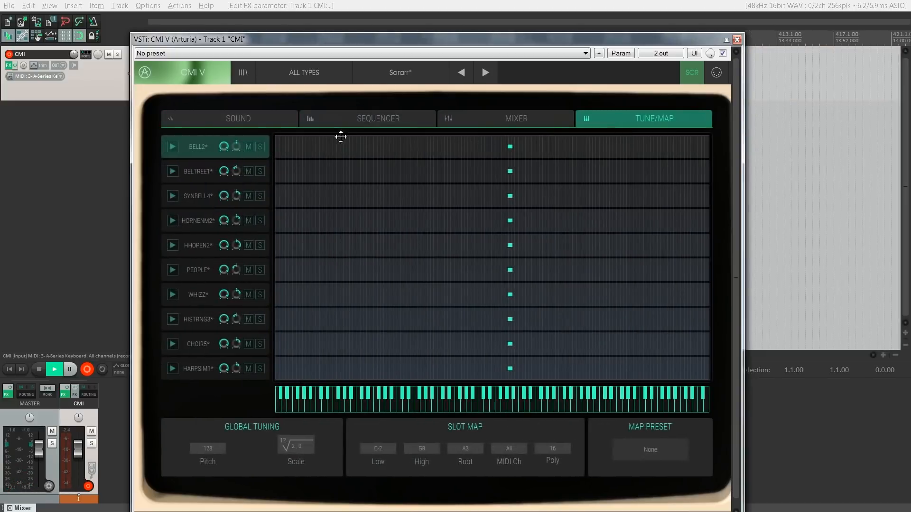
left_click_drag(283, 148, 472, 148)
left_click_drag(701, 148, 525, 151)
left_click_drag(285, 177, 428, 179)
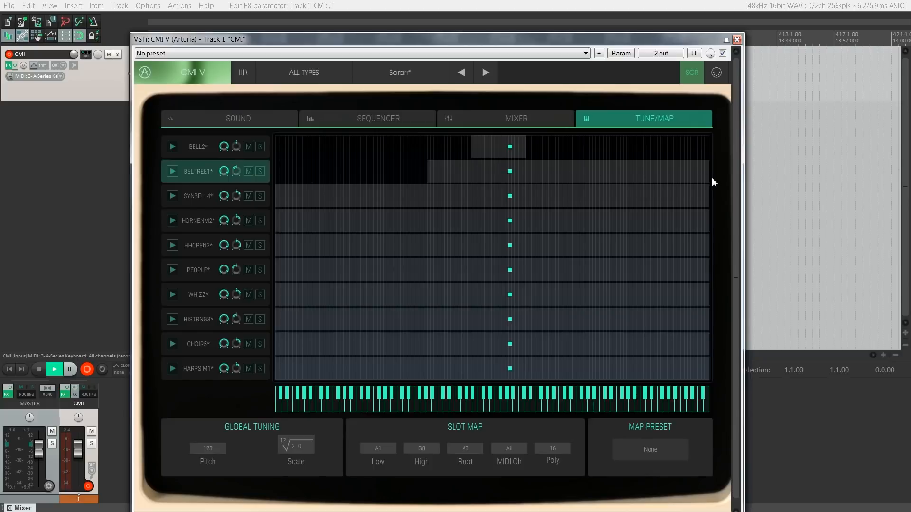
left_click_drag(706, 175, 460, 172)
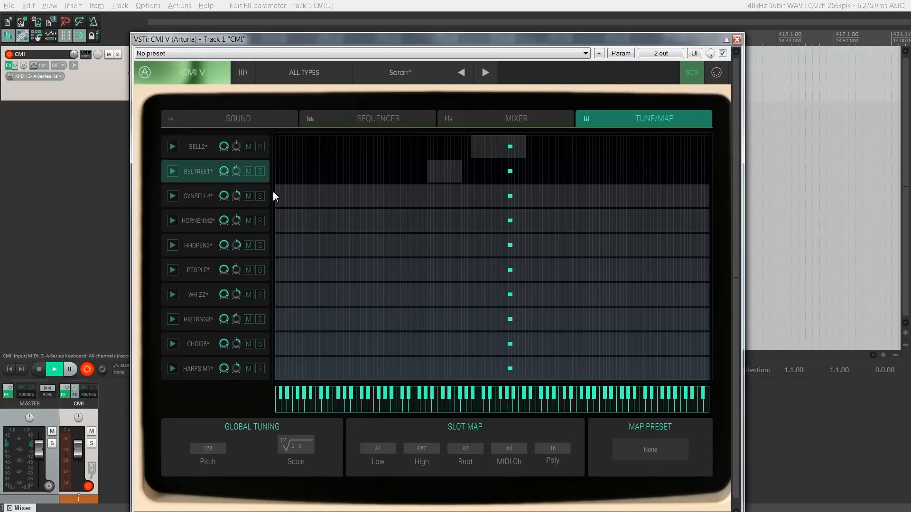
Step: Limit SYNBELL4 to a short key range starting at D#1 and HORNENM2 to G#3 through D4
left_click_drag(274, 192, 409, 205)
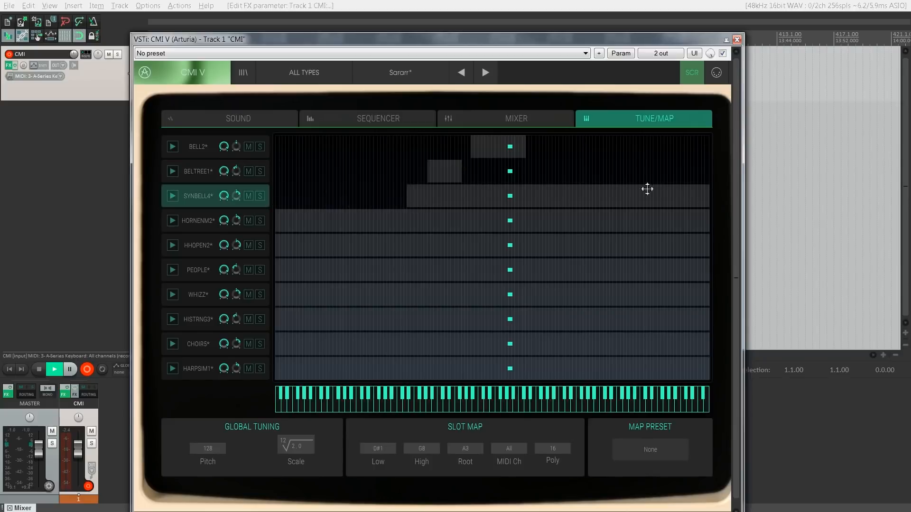
left_click_drag(706, 202, 427, 200)
left_click_drag(274, 213, 506, 214)
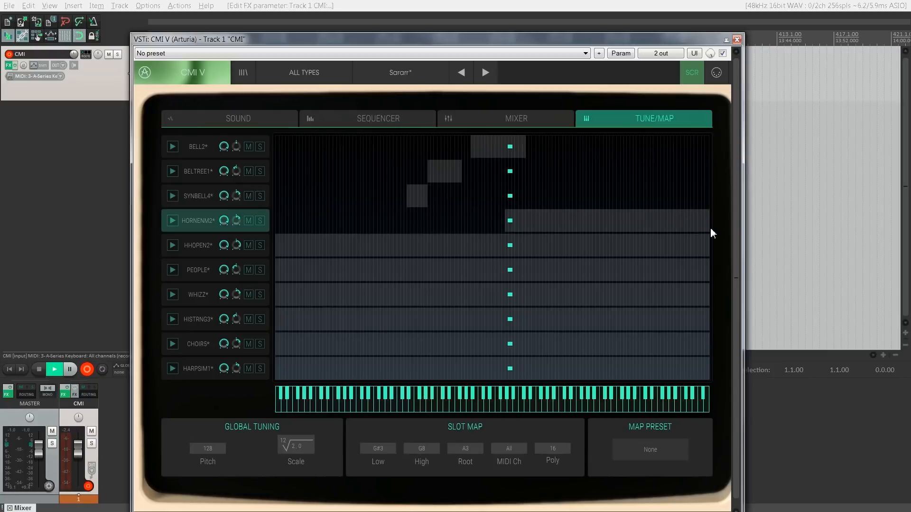
left_click_drag(712, 232, 528, 219)
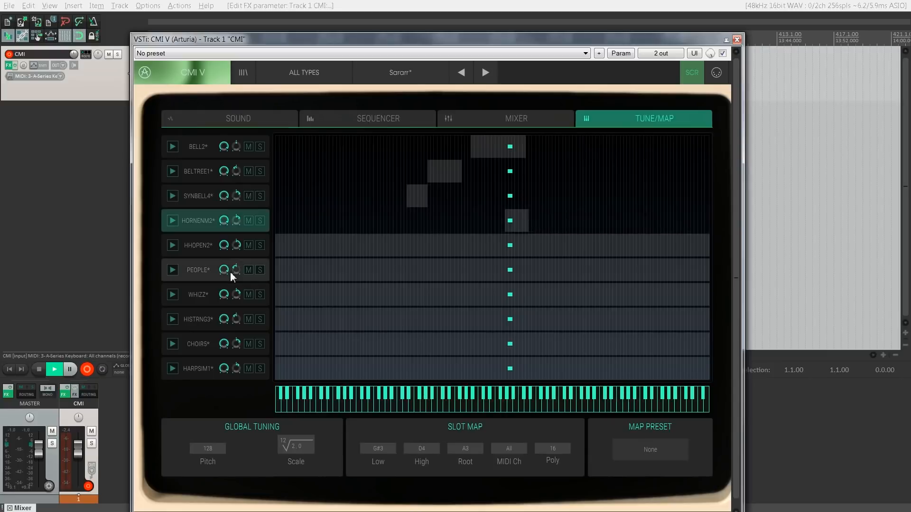
Step: Mute the HHOPEN2, PEOPLE, WHIZZ, HISTRNG3, CHOIR5 and HARPSIM1 slots in the key map
left_click(247, 246)
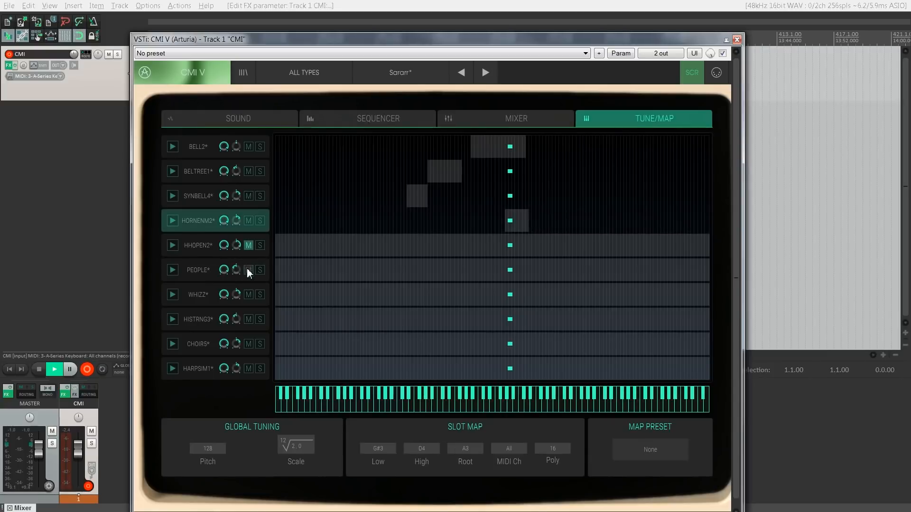
left_click(247, 270)
left_click(248, 294)
left_click(248, 319)
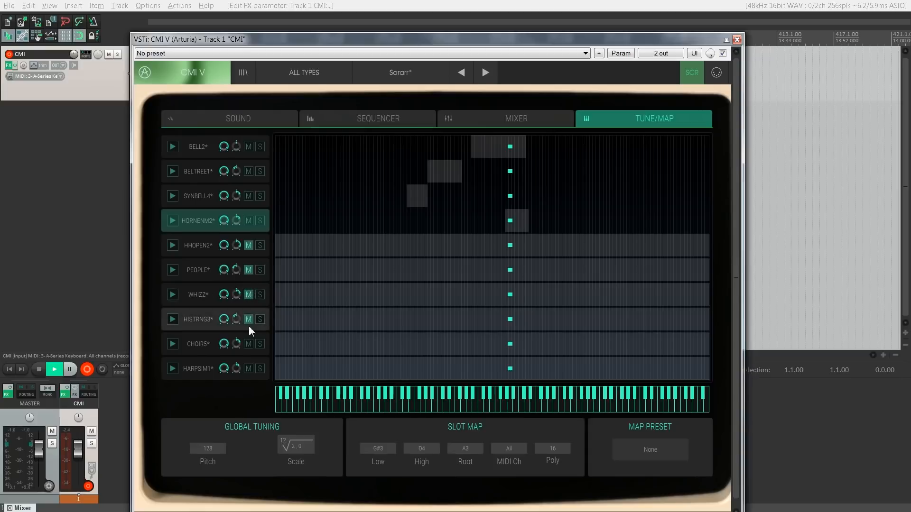
left_click(249, 342)
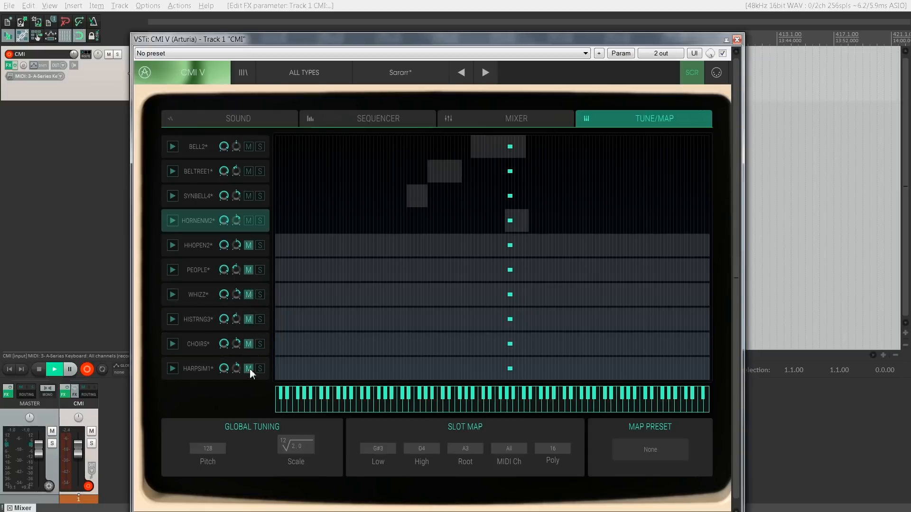
left_click(249, 370)
Step: Return to the sound page and reset slots 2 through 10 to empty, confirming each reset
left_click(195, 121)
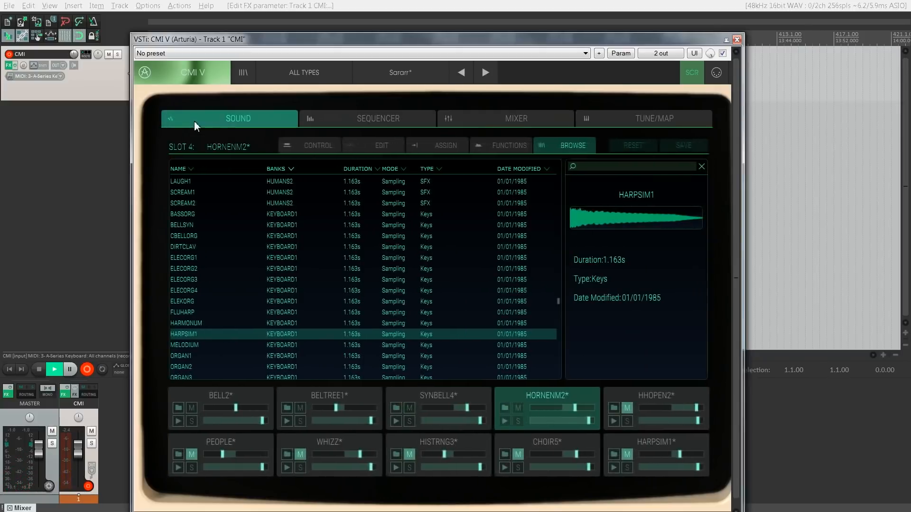
left_click(321, 392)
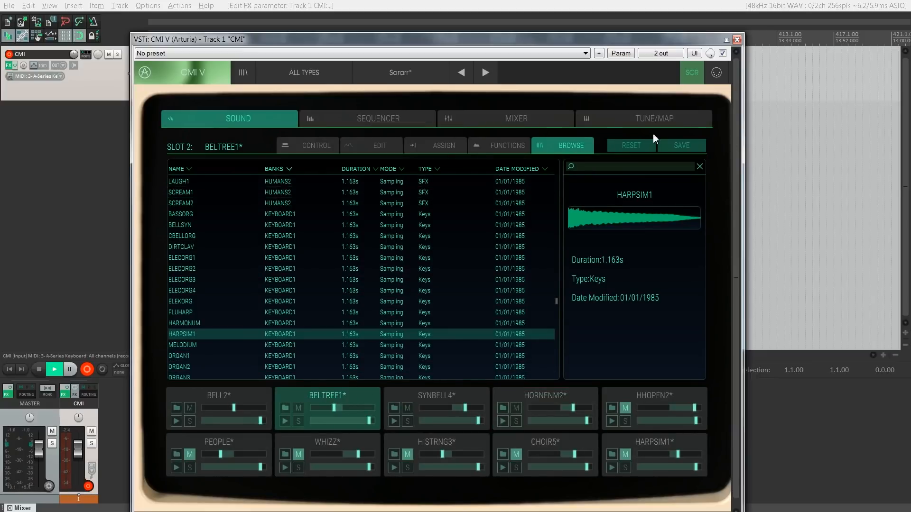
left_click(633, 147)
left_click(520, 317)
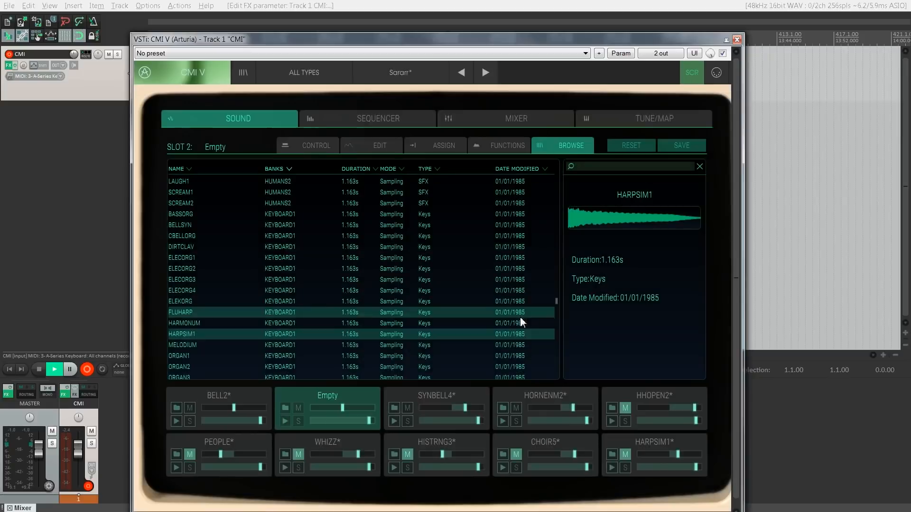
left_click(442, 391)
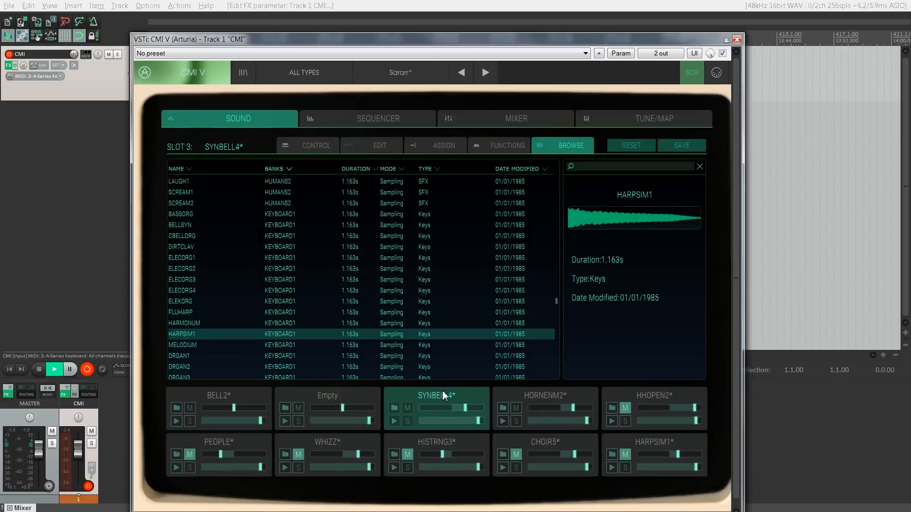
left_click(630, 145)
left_click(534, 319)
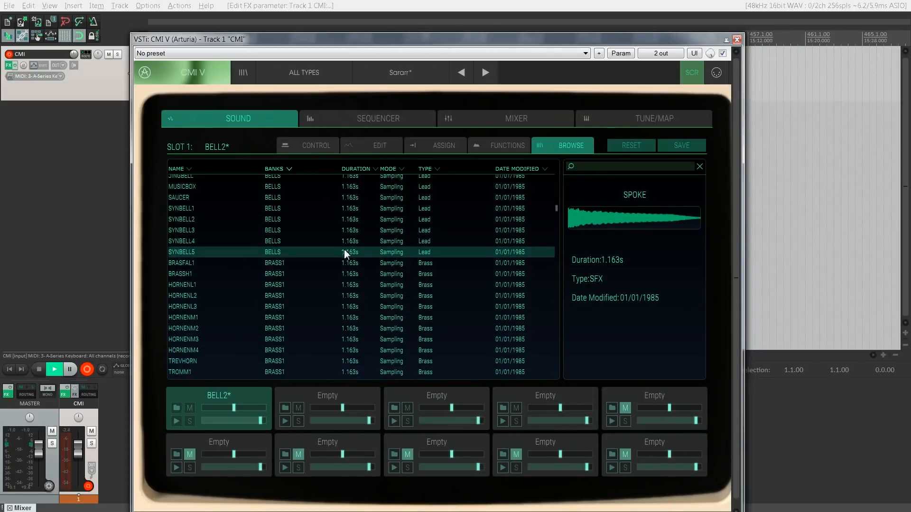
Step: Audition the BRASS1 samples from BRASFAL1 through HORNENL3, loading BRASFAL1 and then HORNENL3 into slot 1
left_click(338, 267)
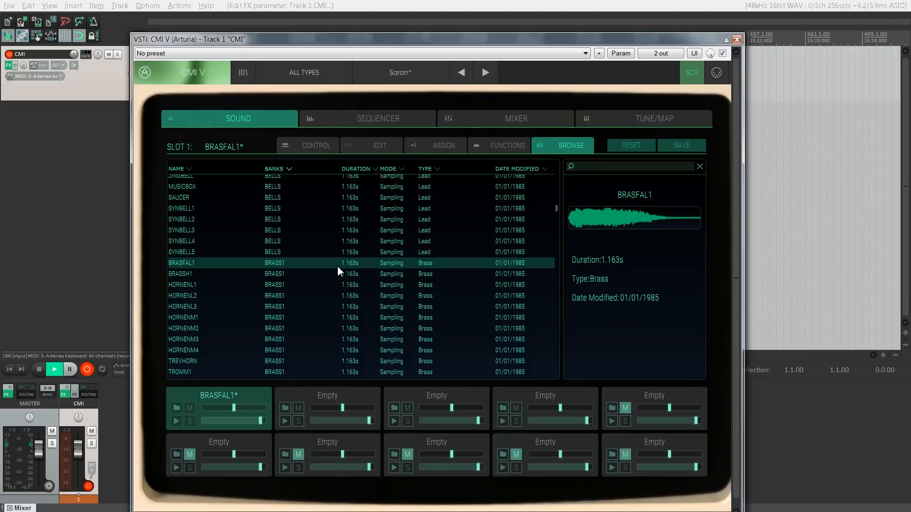
left_click(326, 273)
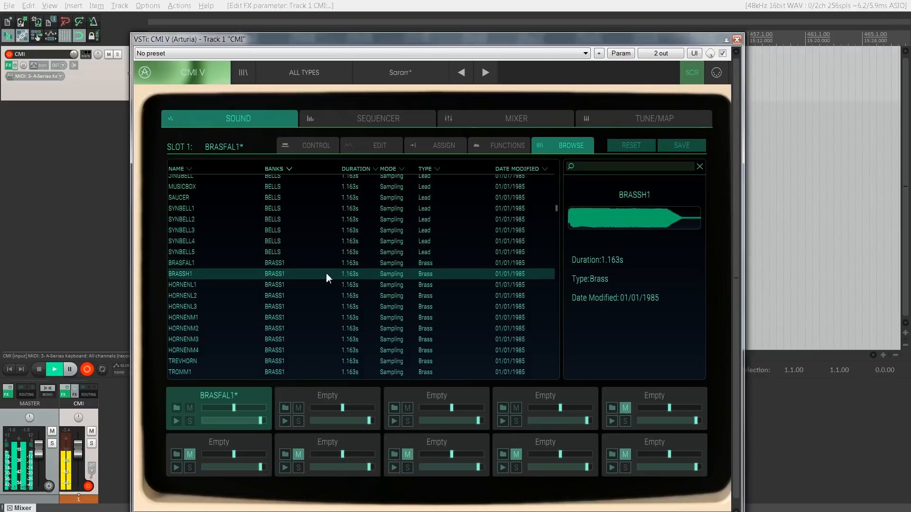
key("Down")
key("Down")
key("Down")
key("Down")
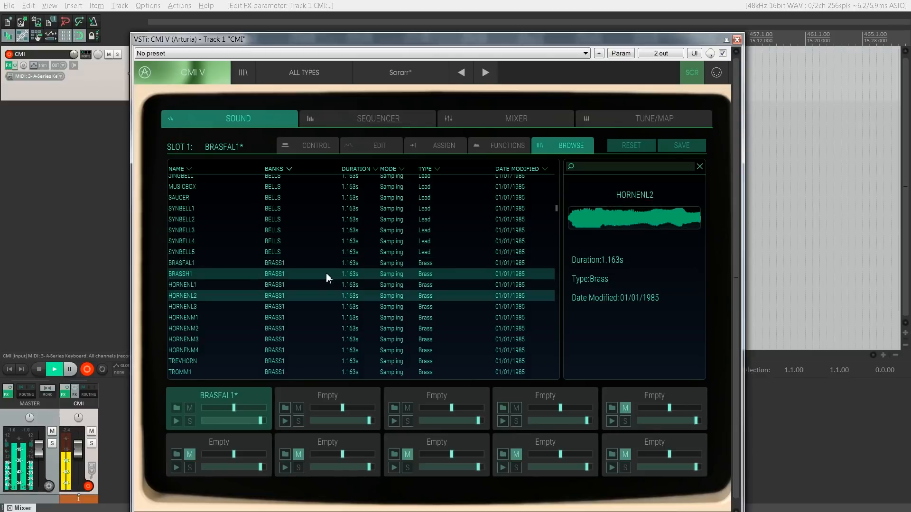
key("Up")
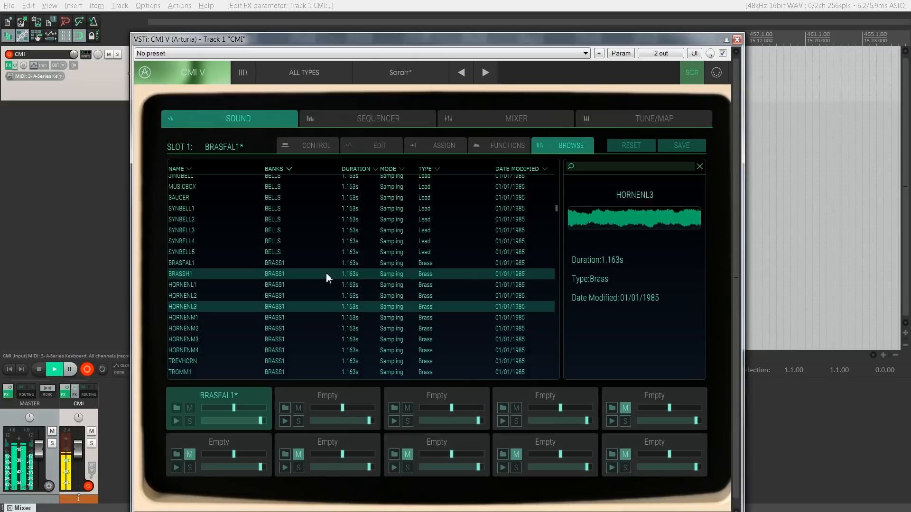
double_click(303, 307)
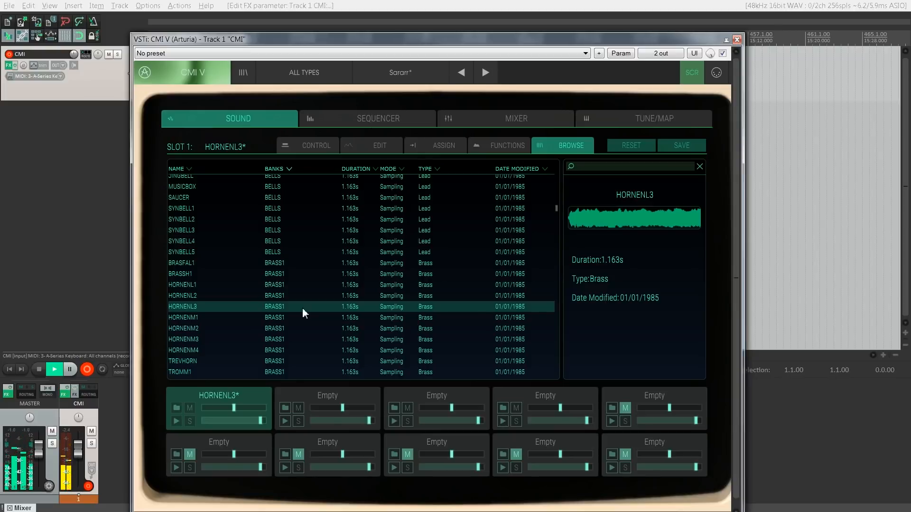
Step: Preview the BRASS1 samples HORNENM1, TROMM1 and TREVHORN, and load TREVHORN into slot 1
left_click(302, 318)
scroll(302, 319, "down", 2)
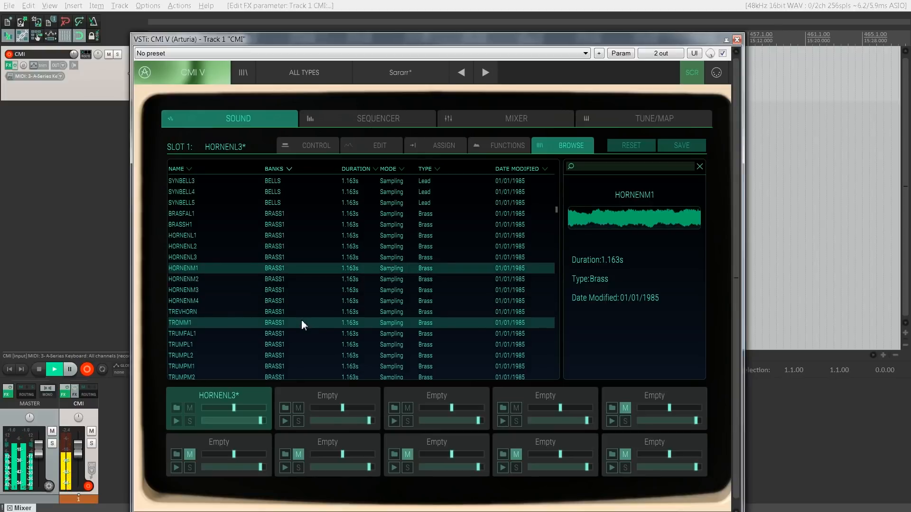
left_click(304, 324)
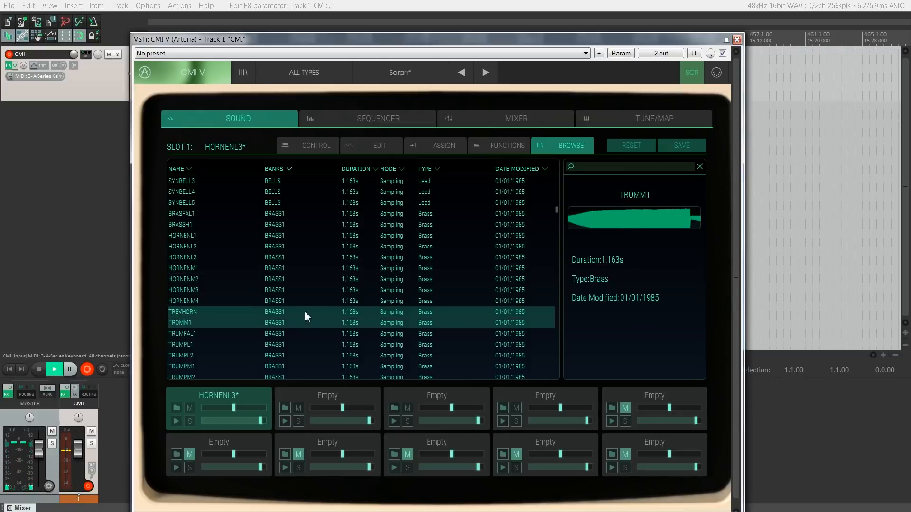
left_click(305, 312)
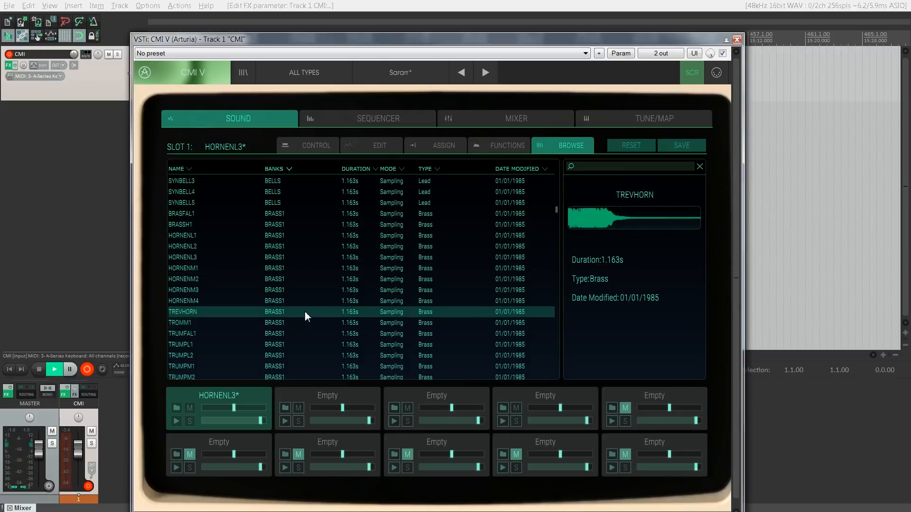
double_click(305, 312)
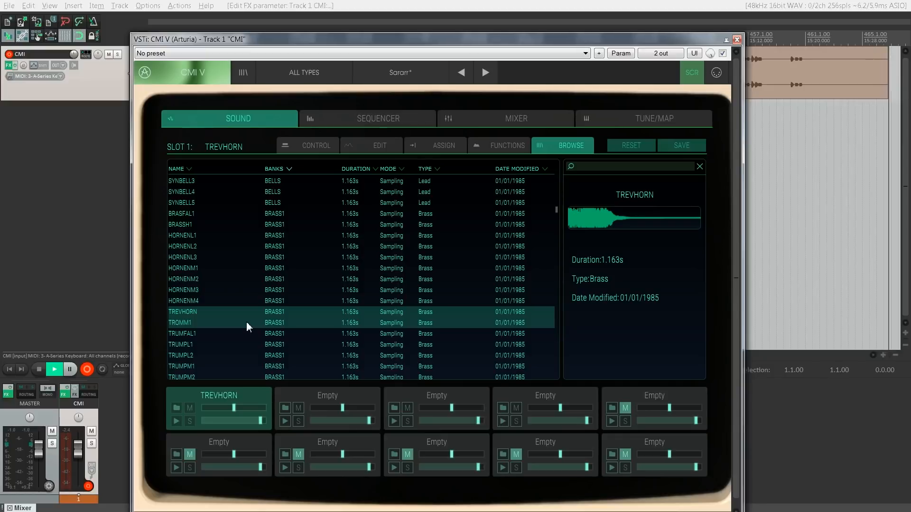
Step: Load TRUMFAL1 into slot 1 and preview the TRUMPL1 trumpet sample
left_click(209, 332)
left_click(377, 346)
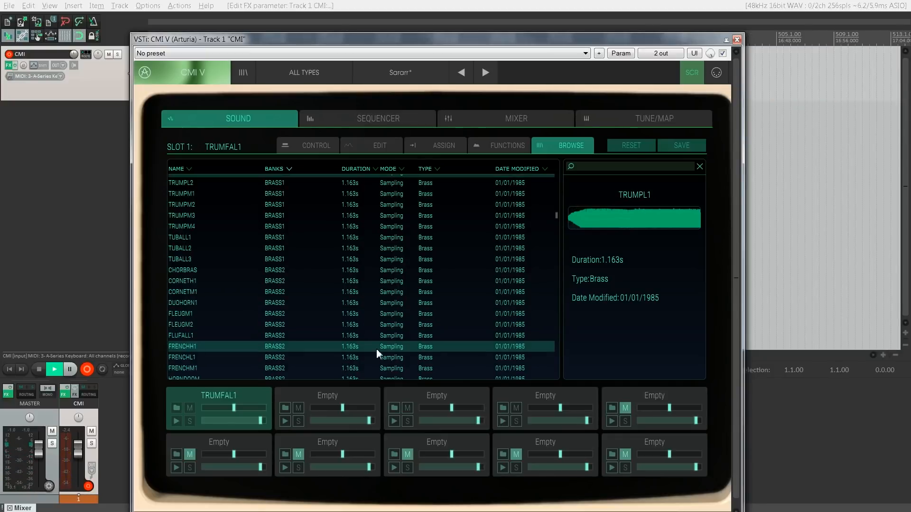
Step: Audition the CYMBALS1 samples in order from CYMBAL1 through HHCLOSE4
scroll(379, 321, "down", 5)
scroll(379, 320, "down", 2)
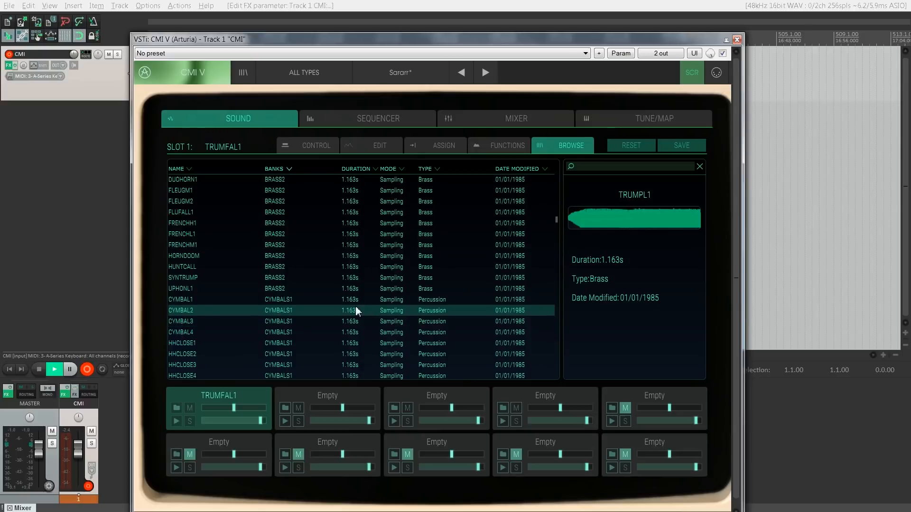
left_click(300, 300)
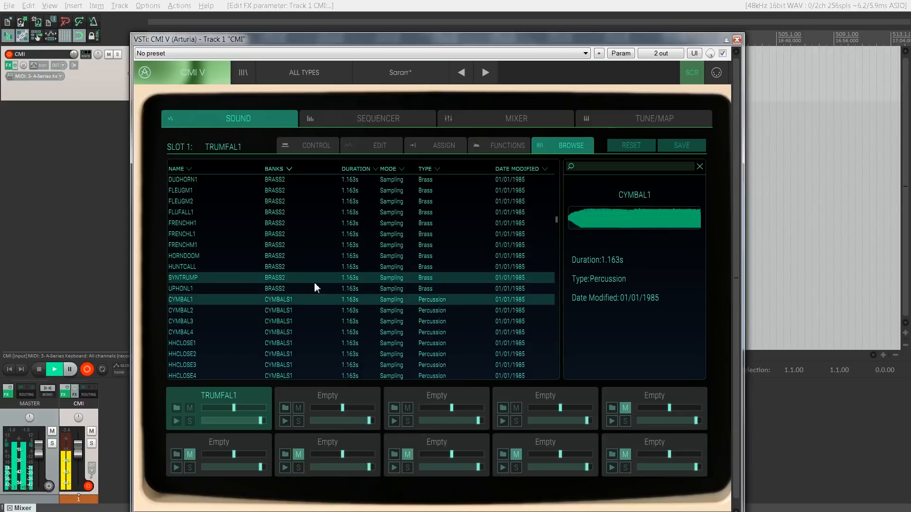
scroll(315, 284, "down", 3)
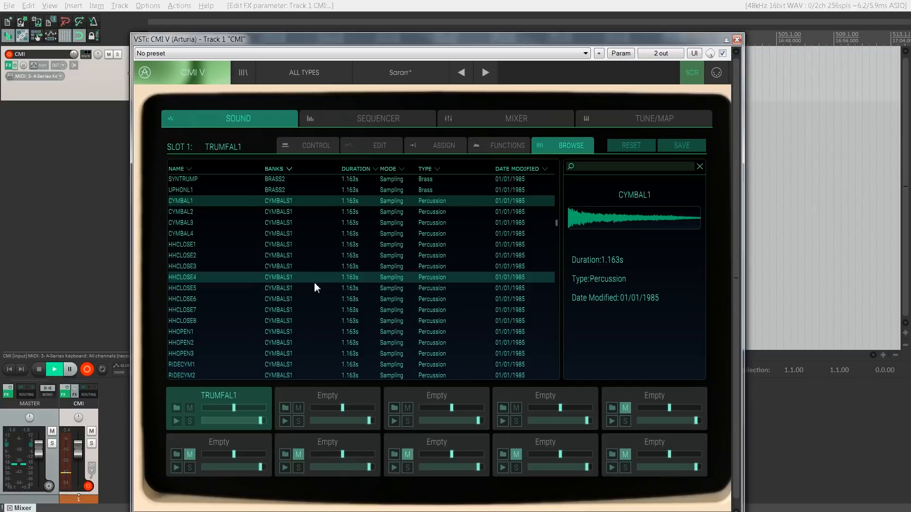
key("Down")
key("Down")
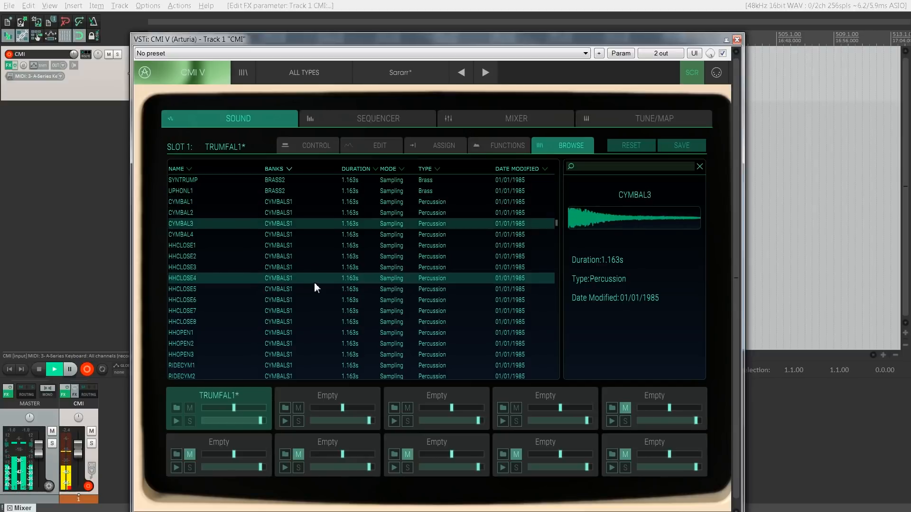
key("Down")
key("Down")
key("Down")
key("Down")
key("Down")
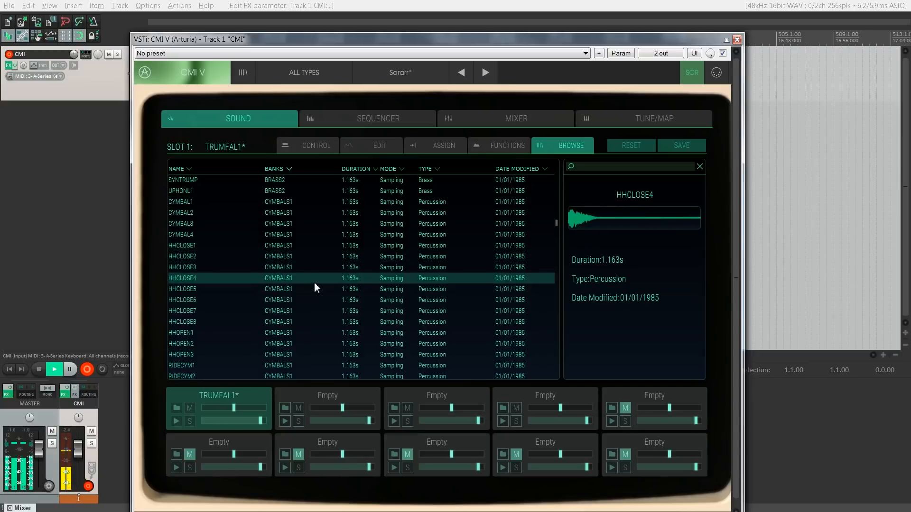
Step: Continue auditioning the CYMBALS1 bank through the open hi-hats and ride cymbals up to RIDECYM4
key("Down")
key("Down")
key("Down")
key("Down")
key("Down")
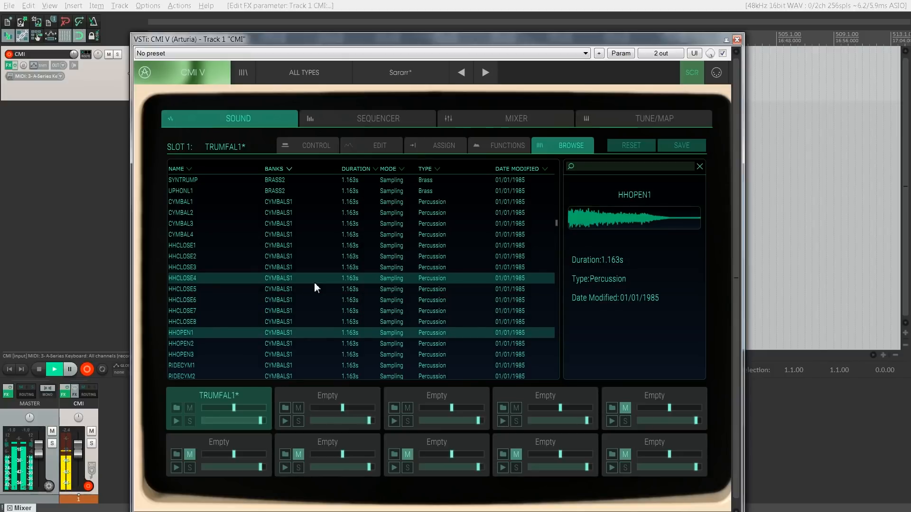
key("Down")
key("Down")
key("Down")
key("Down")
key("Down")
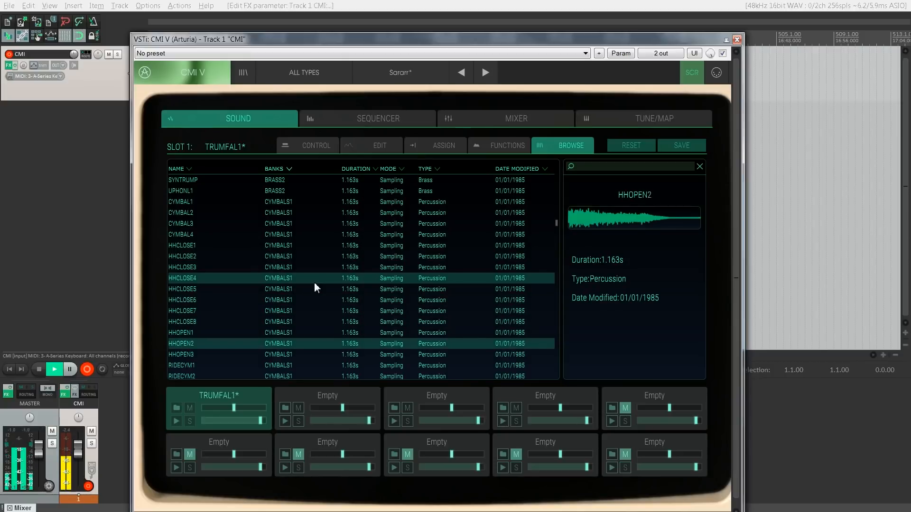
key("Down")
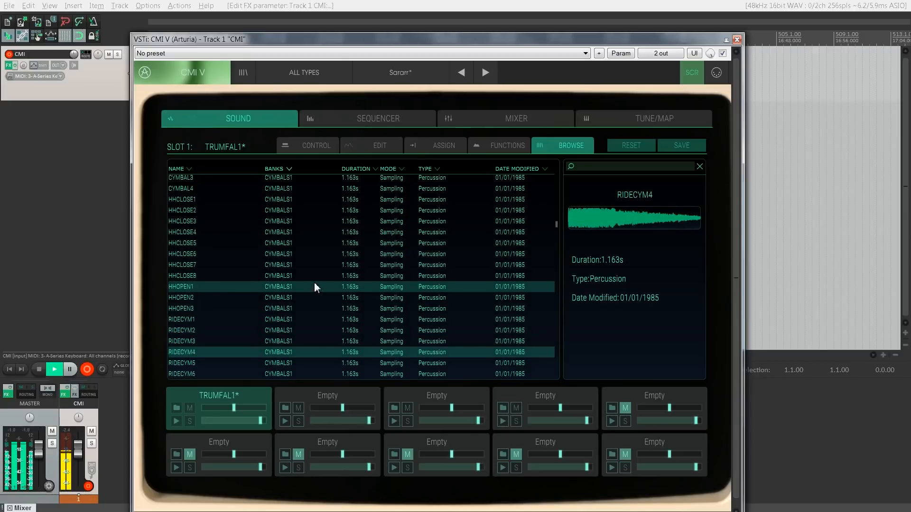
Step: Audition the kick drum samples in the DRUMS1 bank, from KICK1 through KICK7
scroll(314, 287, "down", 6)
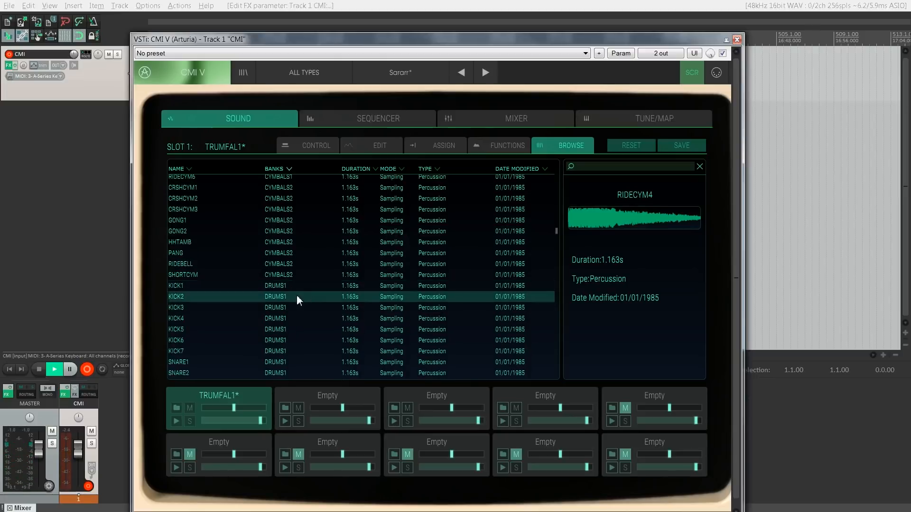
left_click(295, 298)
key("Up")
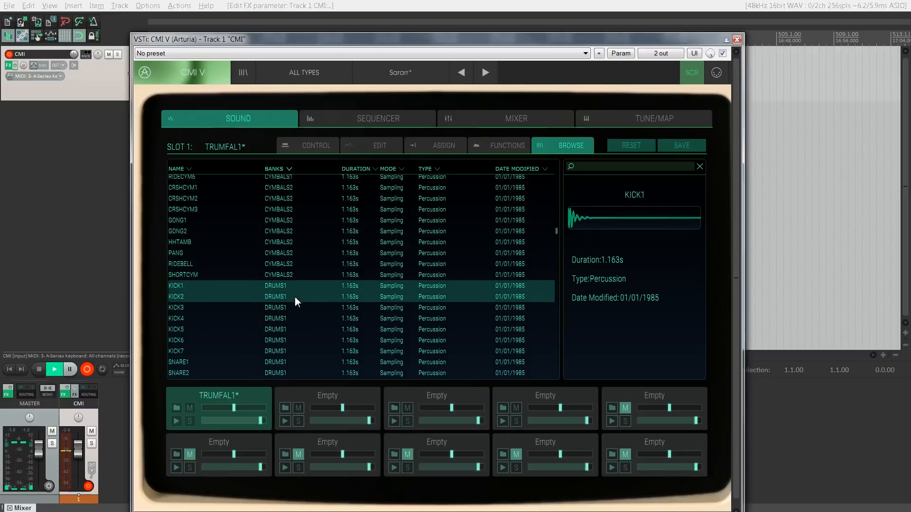
key("Down")
key("Down")
key("Down")
key("Down")
key("Up")
key("Up")
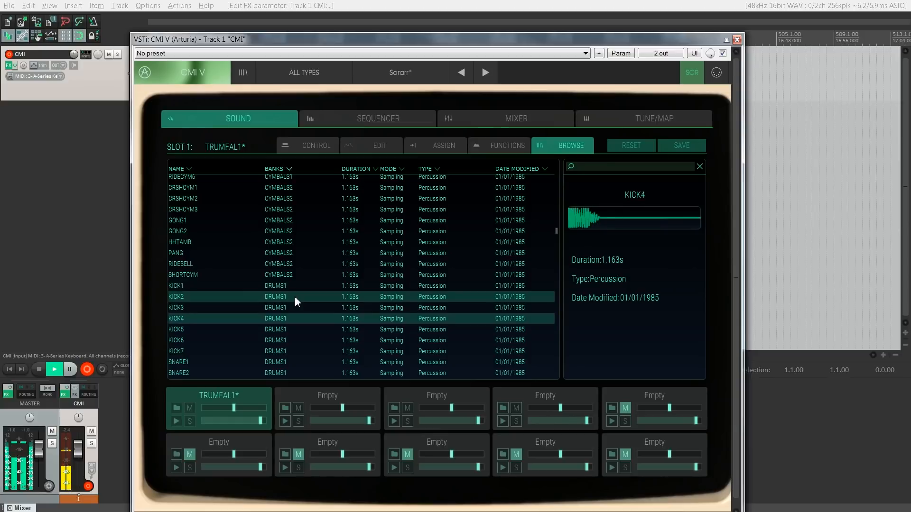
key("Down")
Step: Audition the snare samples in the DRUMS1 bank up to SNARE9
key("Down")
key("Down")
key("Down")
key("Down")
key("Down")
key("Down")
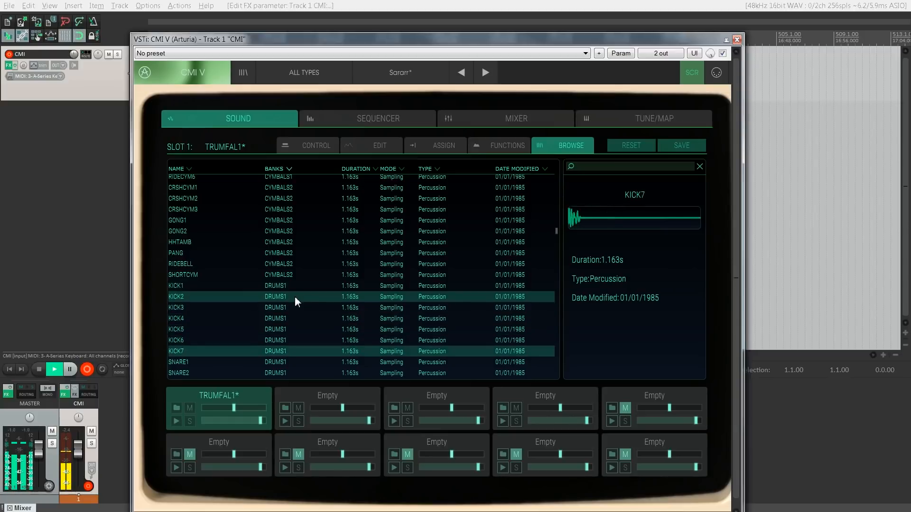
key("Down")
key("Down")
key("Down")
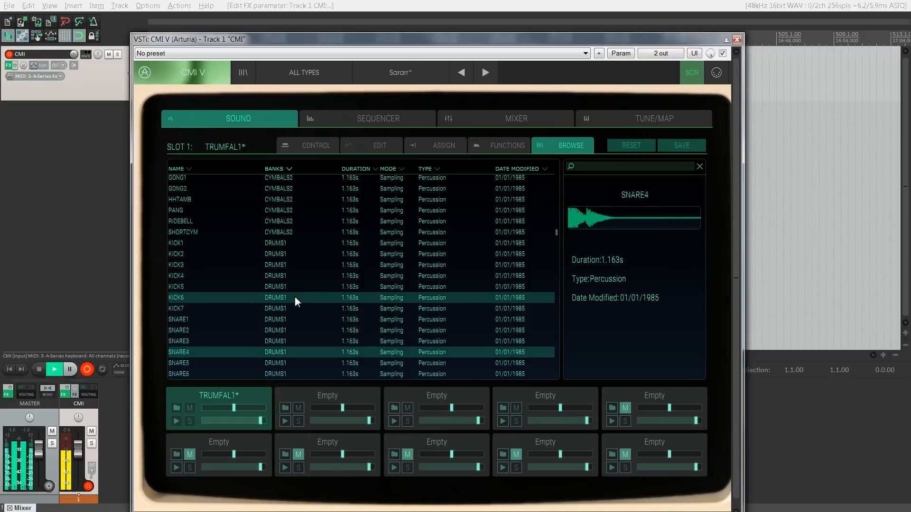
key("Down")
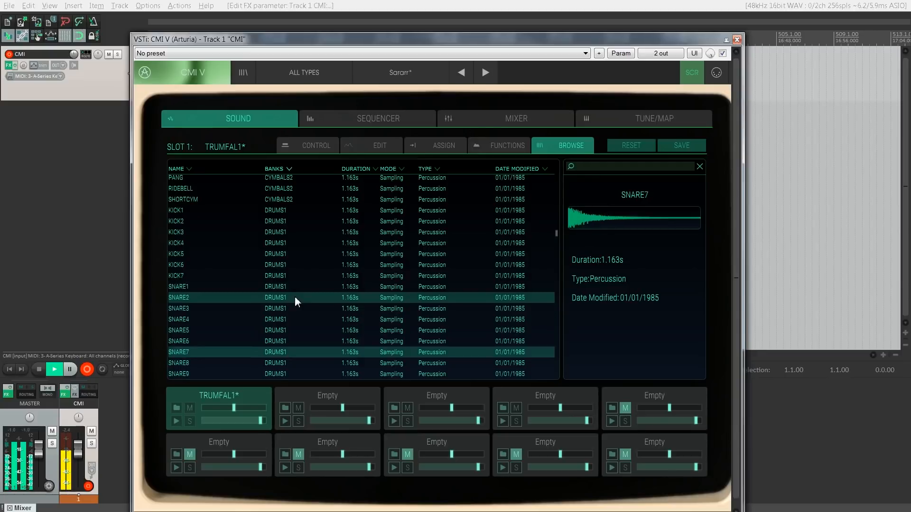
key("Down")
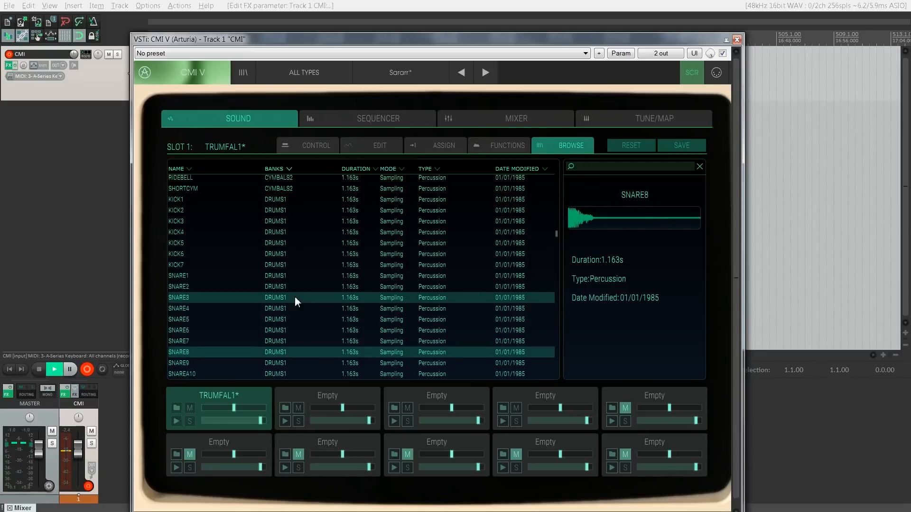
key("Down")
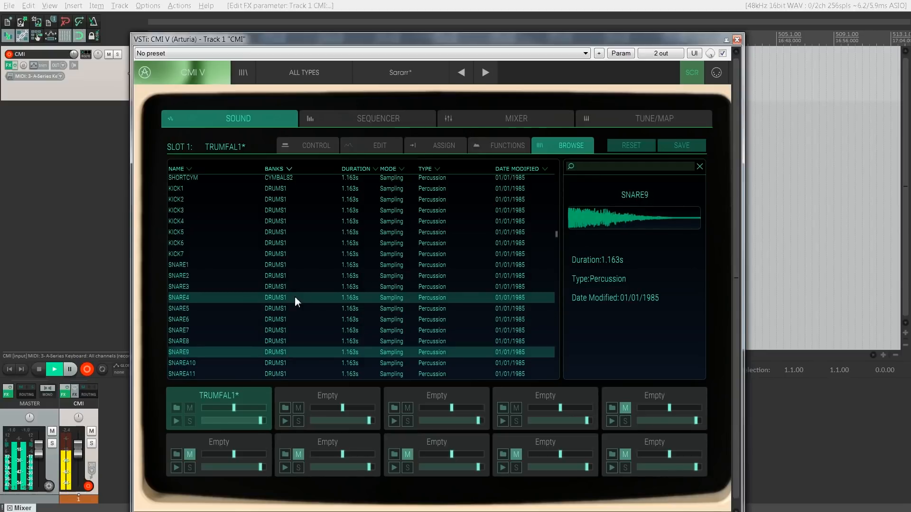
Step: Audition the DRUMS2 samples through the drum rolls up to ROTOTOM
scroll(295, 296, "down", 3)
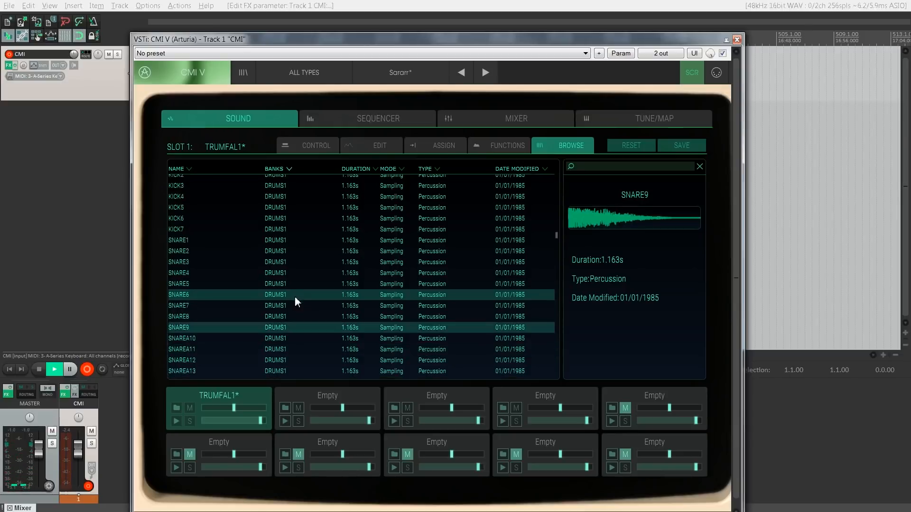
left_click(270, 318)
key("Down")
key("Down")
key("Down")
key("Down")
key("Down")
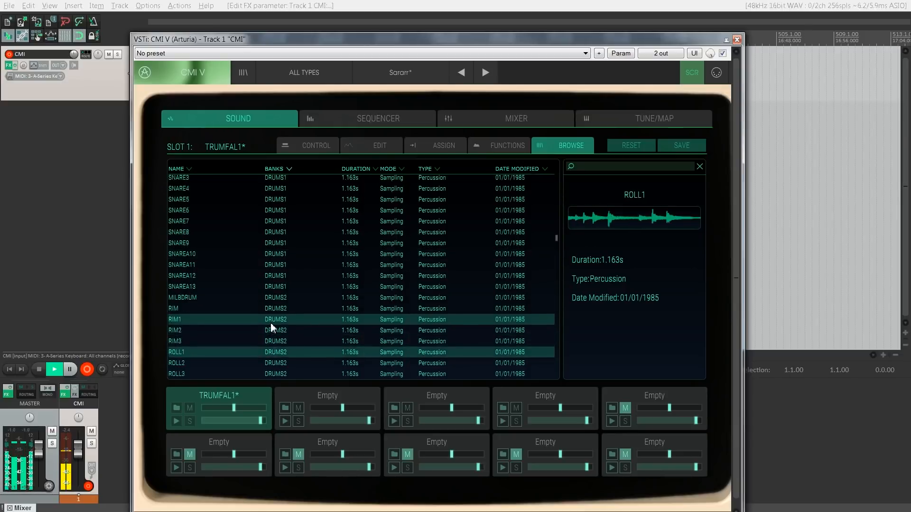
key("Down")
Step: Audition the DRUMS2 samples from STICK1 through SYNDRUM1 and go back to SYMTOM2
key("Down")
key("Down")
key("Down")
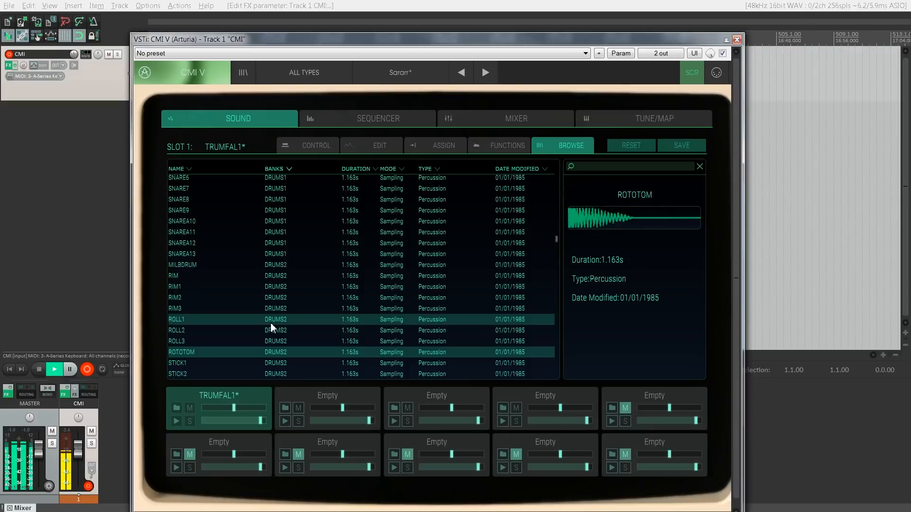
key("Down")
key("Down")
key("Down")
key("Down")
key("Down")
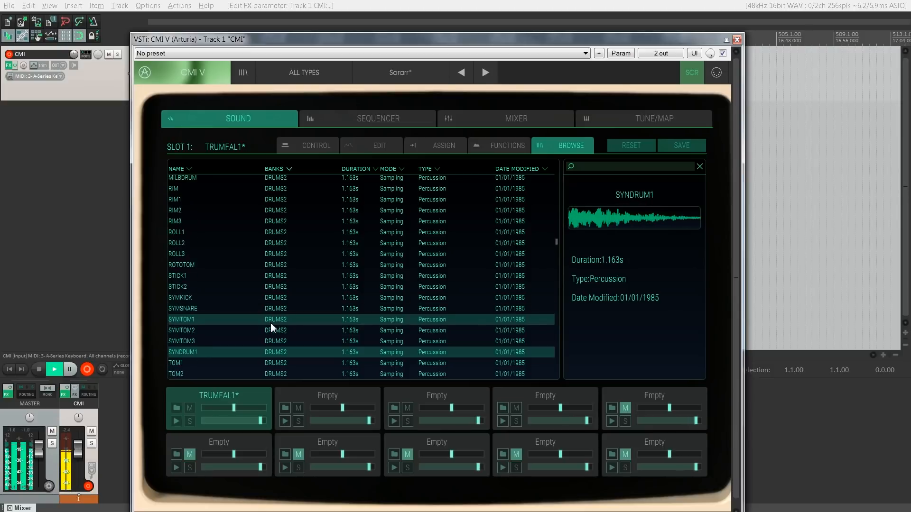
key("Up")
key("Up")
key("Up")
key("Down")
key("Down")
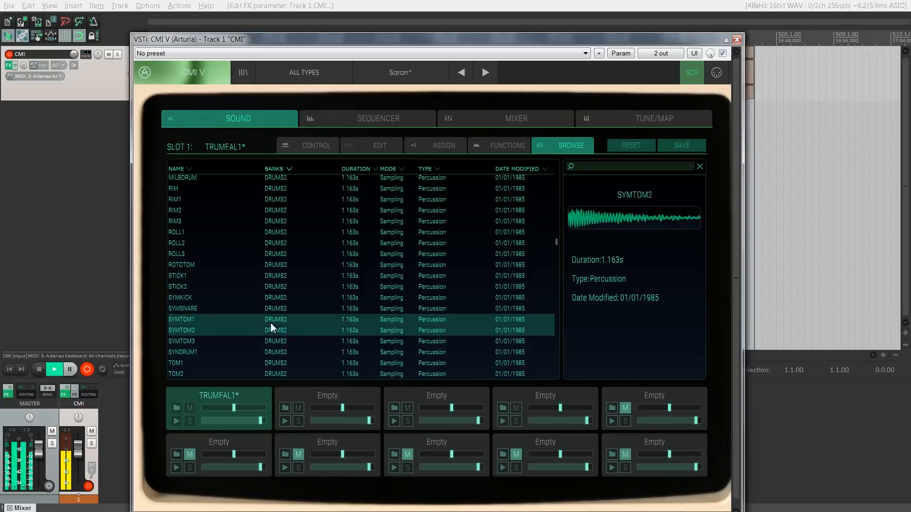
Step: Preview the ARROW and BIZZARE sound effects in the EFFECTS1 bank, returning to ARROW
scroll(271, 324, "down", 2)
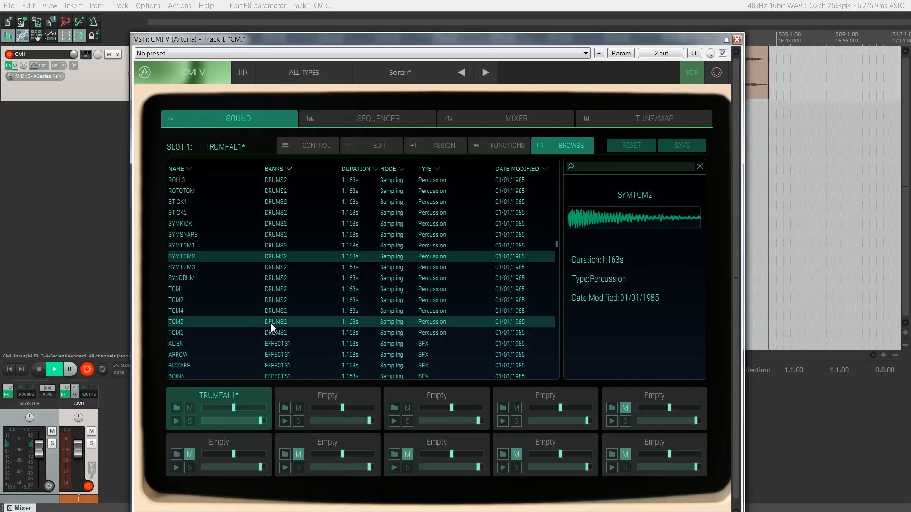
scroll(271, 323, "down", 1)
left_click(278, 333)
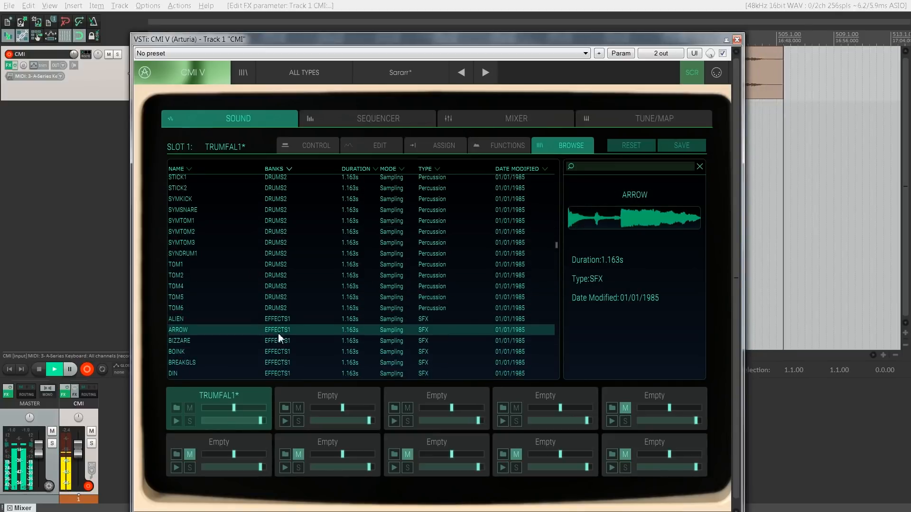
key("Down")
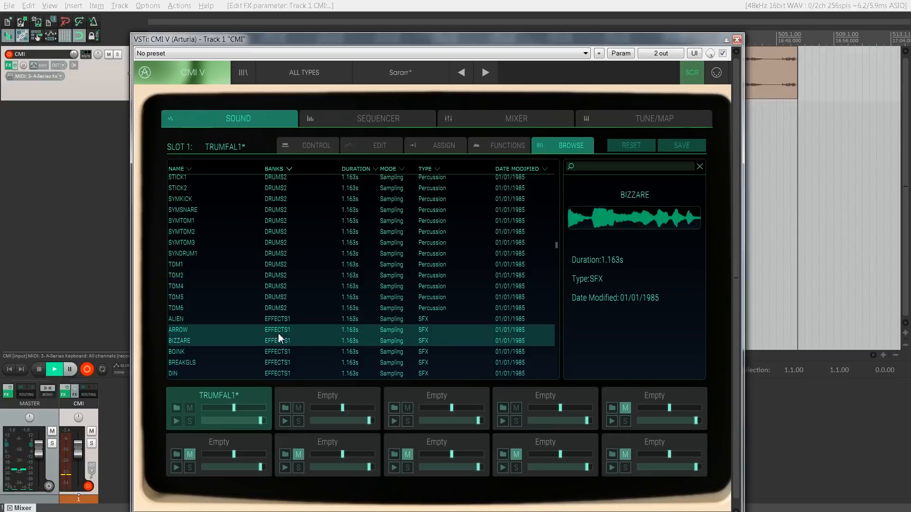
key("Up")
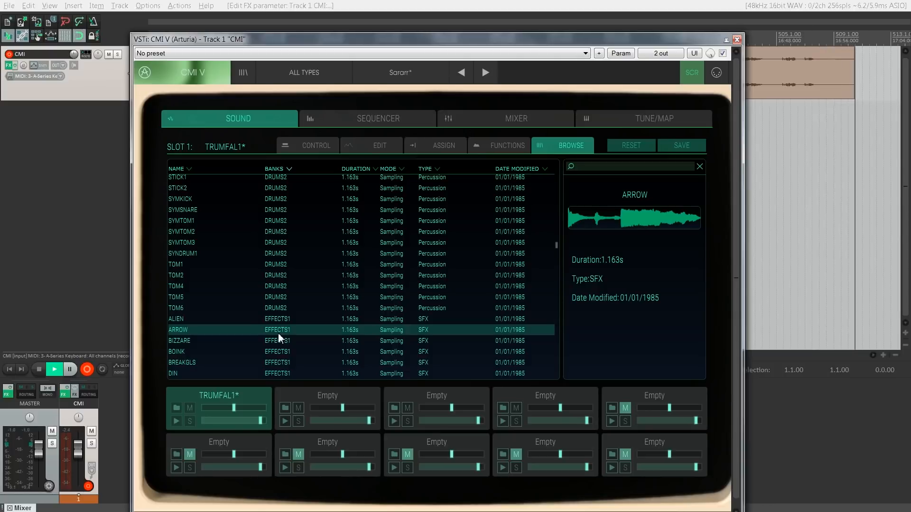
Step: Preview the BIZZARE sound effect and load ARROW from the EFFECTS1 bank into slot 1
left_click(279, 336)
scroll(319, 271, "down", 2)
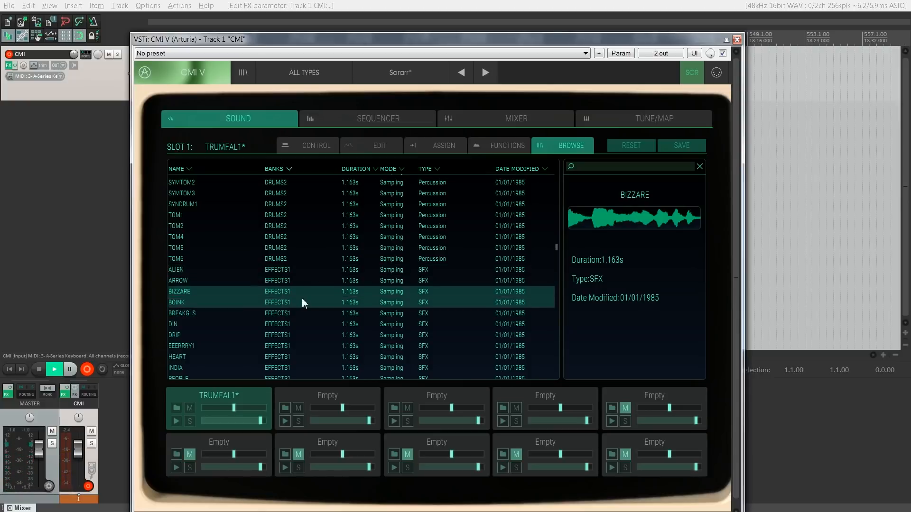
left_click(305, 285)
Step: Preview the POUR and SMASH sound effects further down the EFFECTS1 bank
scroll(305, 286, "down", 2)
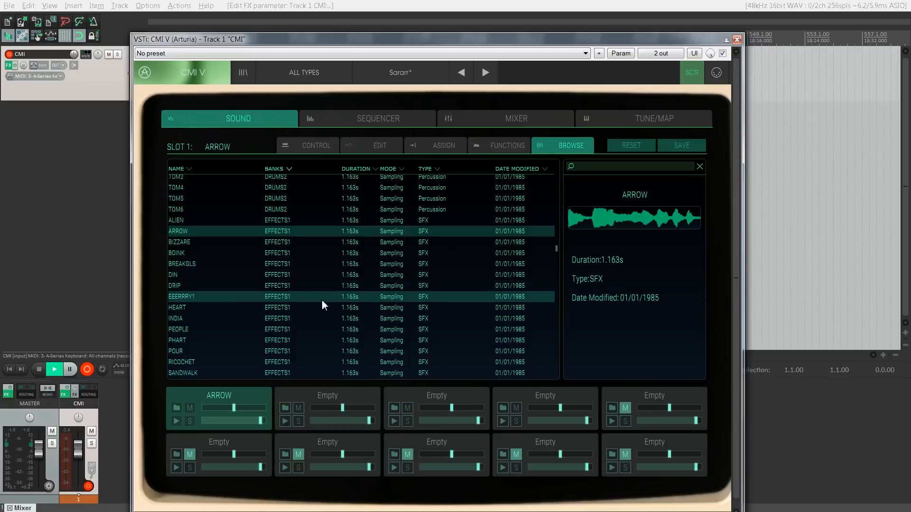
scroll(329, 281, "down", 5)
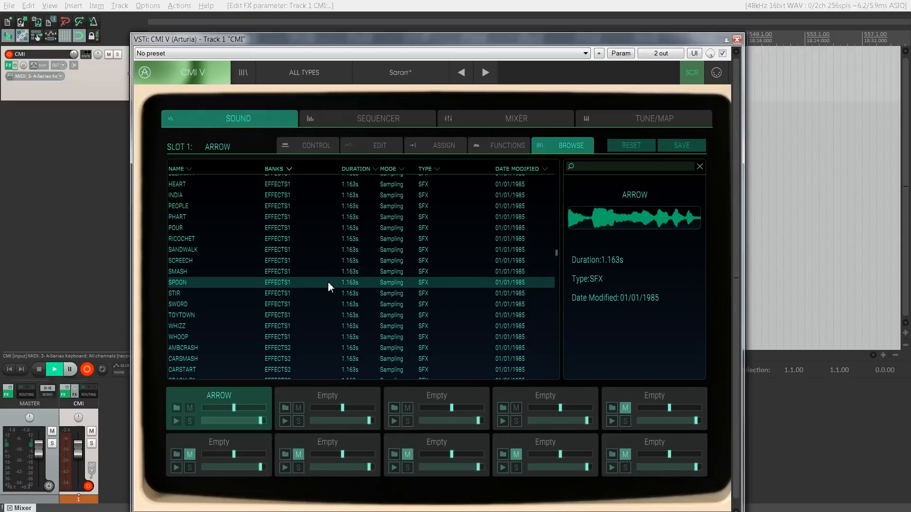
left_click(321, 228)
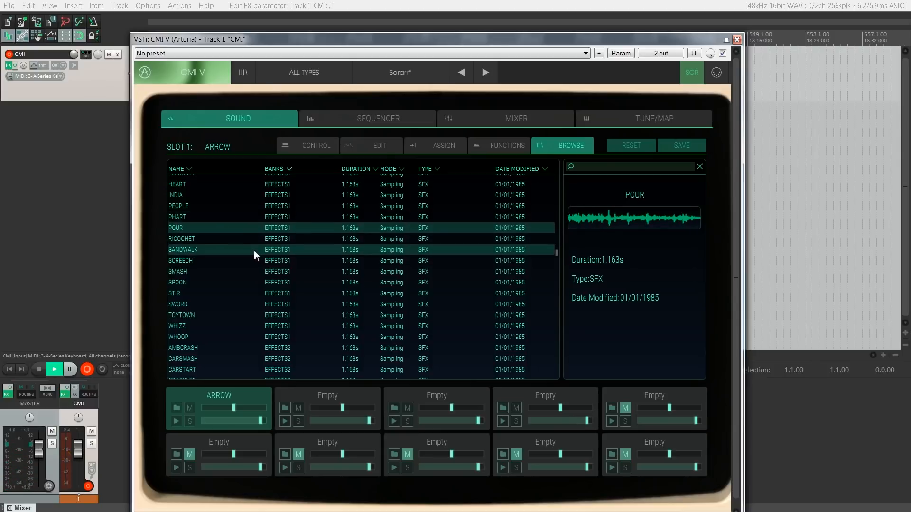
left_click(263, 269)
Step: Load the EEERRRY1 effect into slot 1 and enable looping with full loop length and maximum aux send
scroll(262, 269, "up", 1)
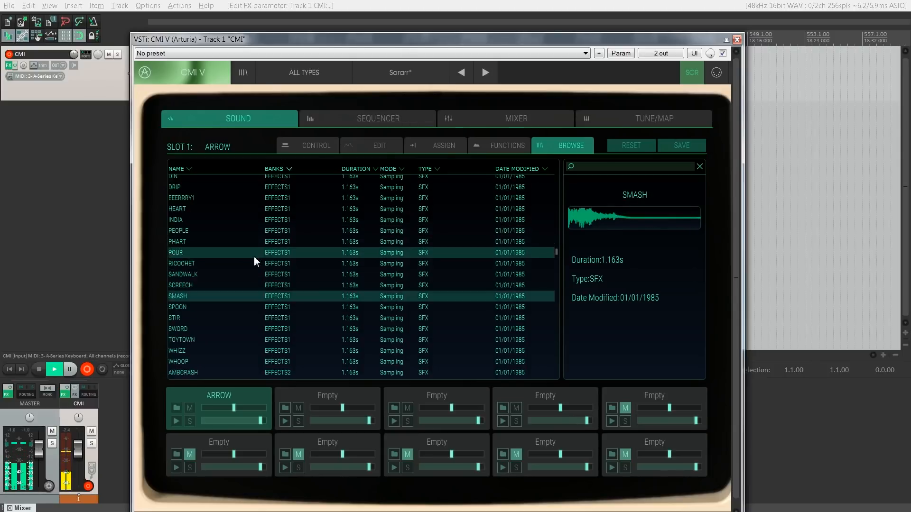
left_click(249, 198)
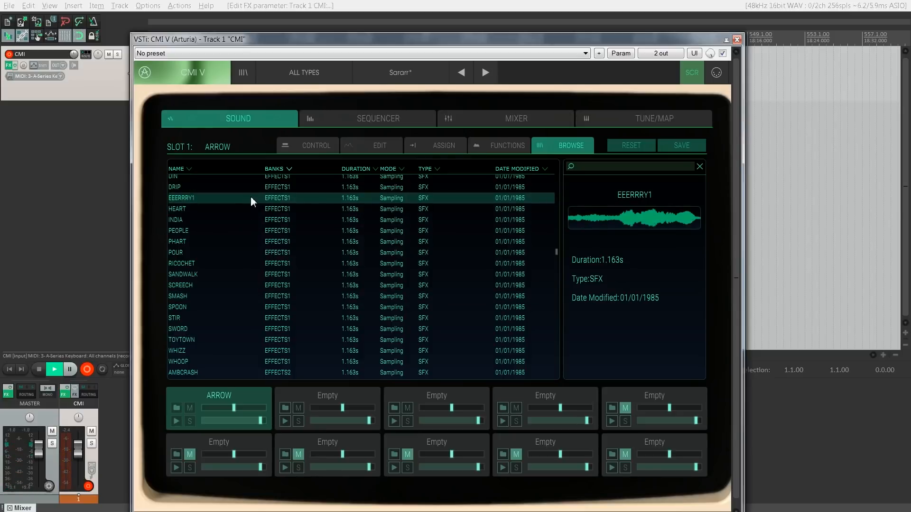
double_click(251, 197)
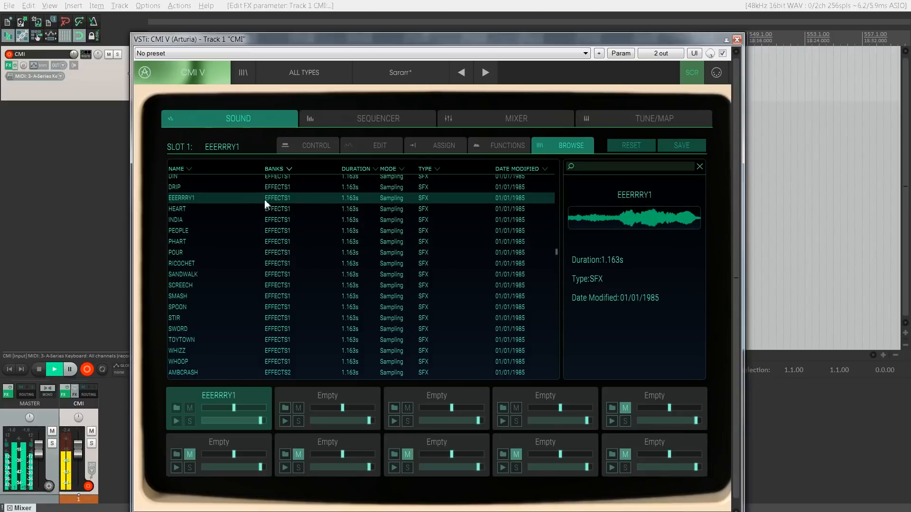
left_click(300, 147)
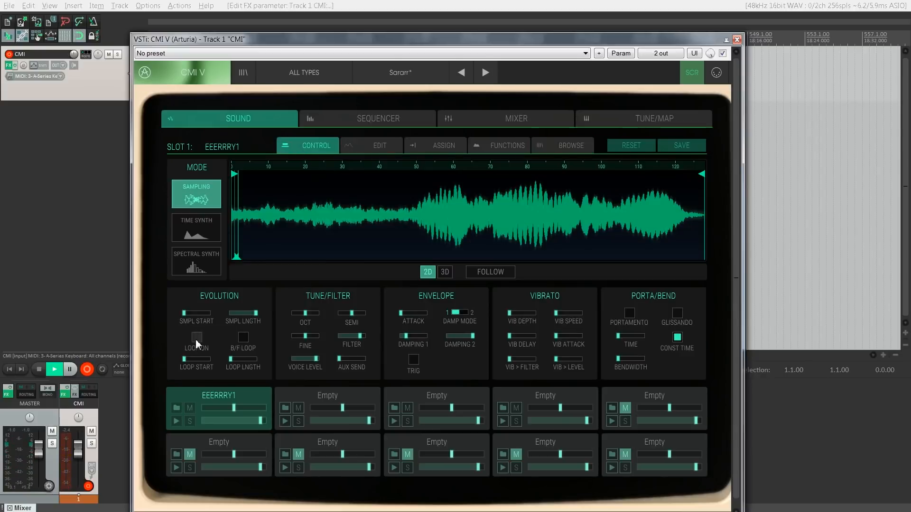
left_click_drag(230, 356, 359, 367)
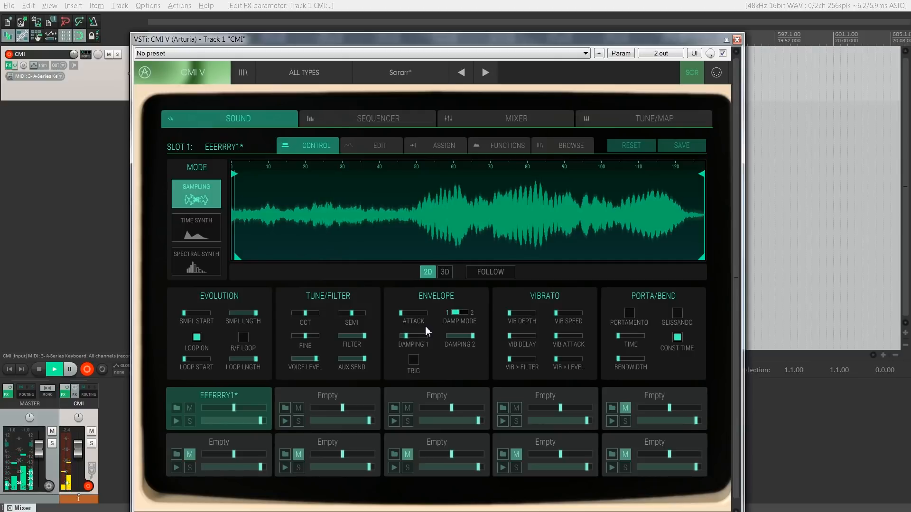
Step: Return to the sample browser and preview SMASH, SPOON and TOYTOWN in the EFFECTS1 bank
left_click(569, 147)
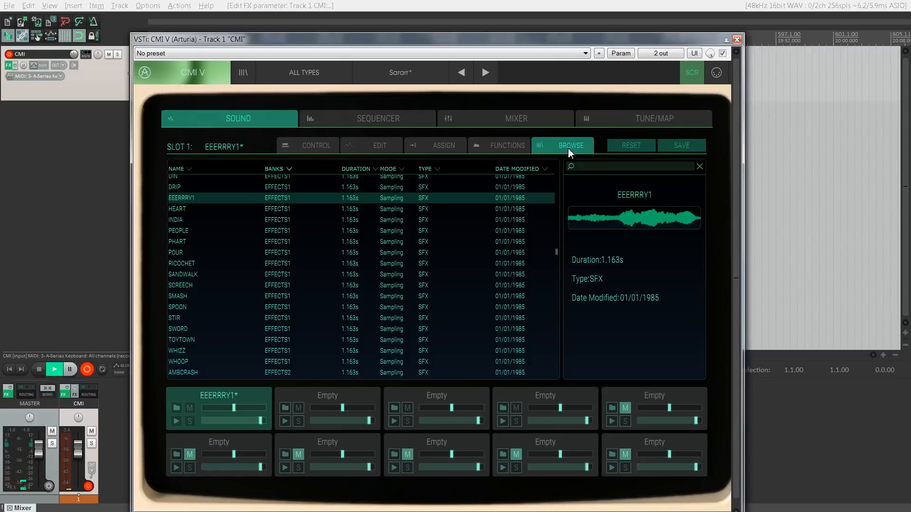
left_click(254, 300)
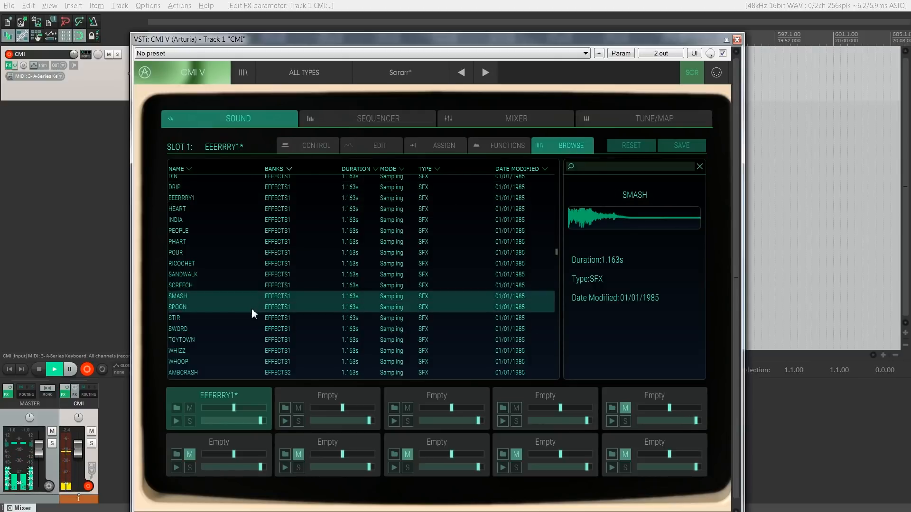
left_click(251, 308)
scroll(254, 286, "down", 1)
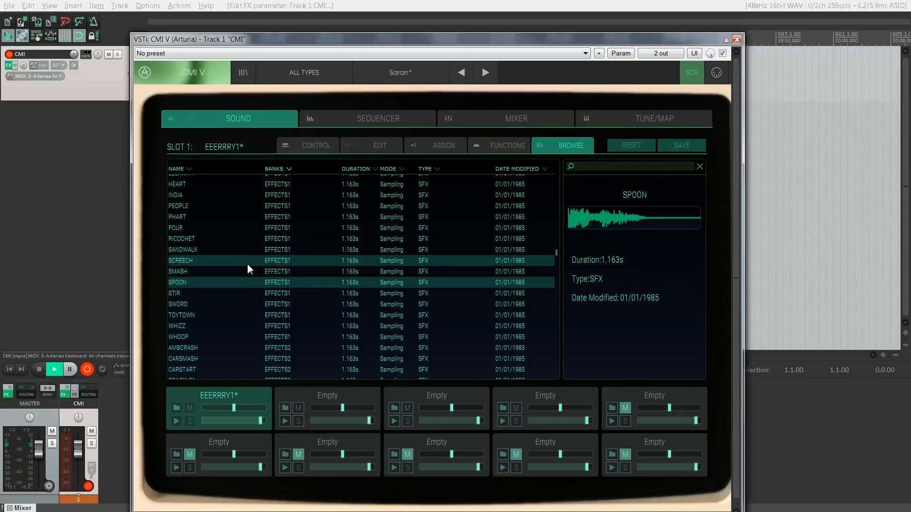
left_click(247, 315)
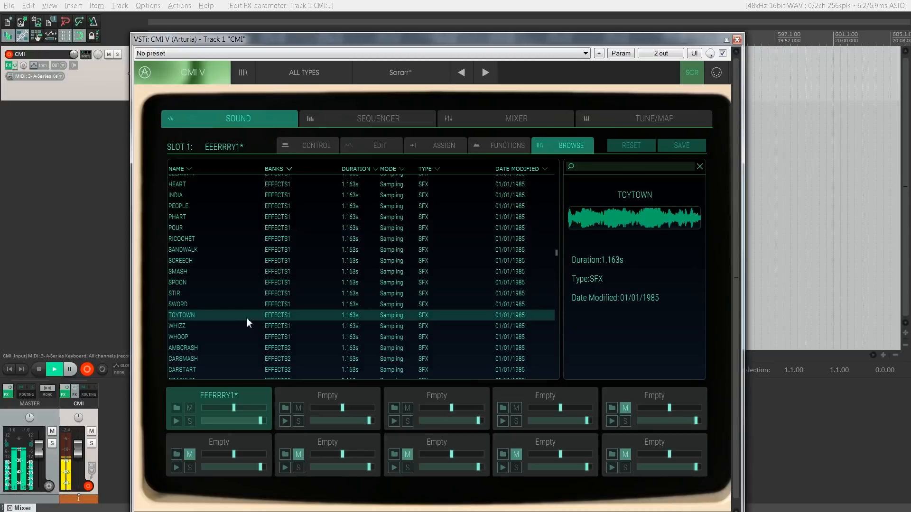
Step: Preview the CARSTART, FANFARE and SITRPLAY sound effects in the EFFECTS2 bank
scroll(247, 318, "down", 2)
left_click(247, 321)
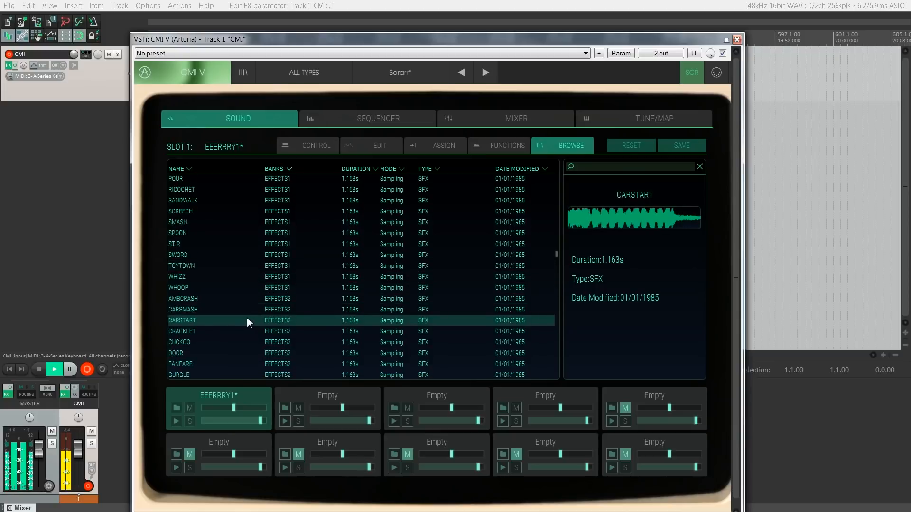
scroll(247, 320, "down", 2)
left_click(247, 317)
scroll(247, 317, "down", 5)
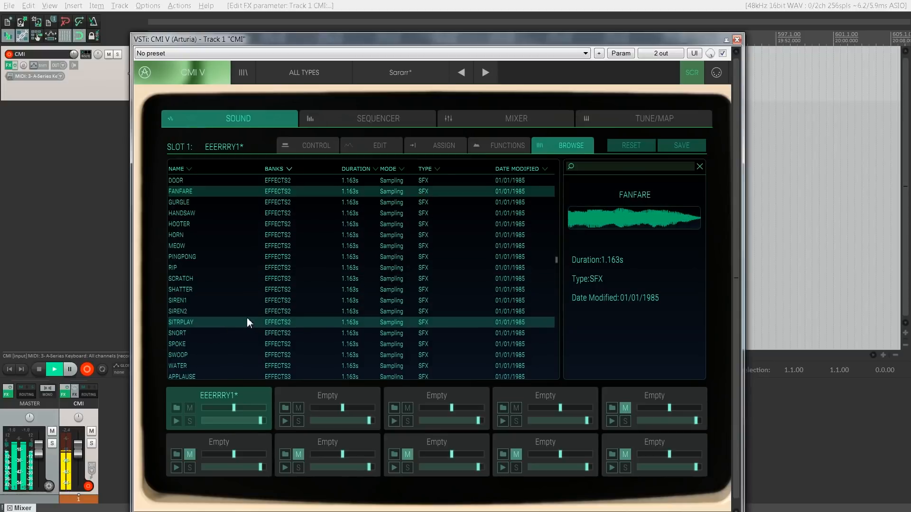
left_click(247, 317)
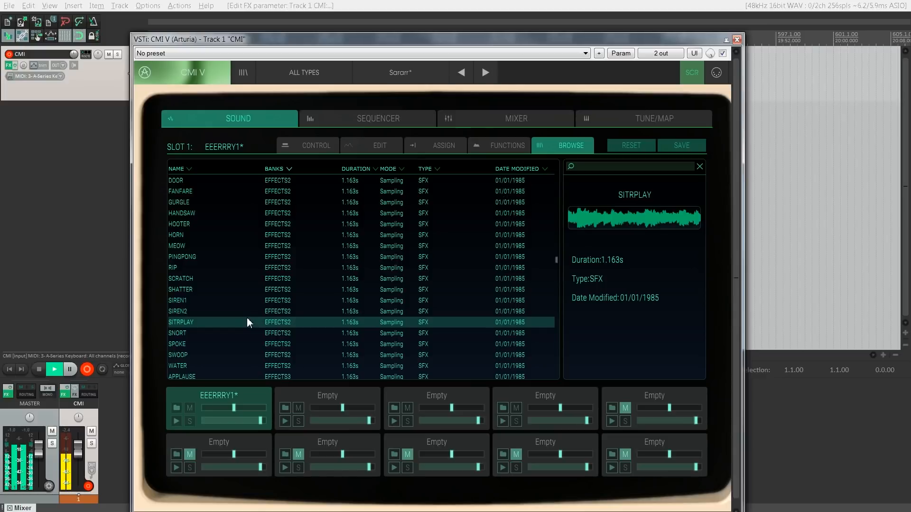
Step: Audition the EFFECTS2 samples from SNORT to SWOOP, then go back and load SPOKE into slot 1
key("Down")
key("Down")
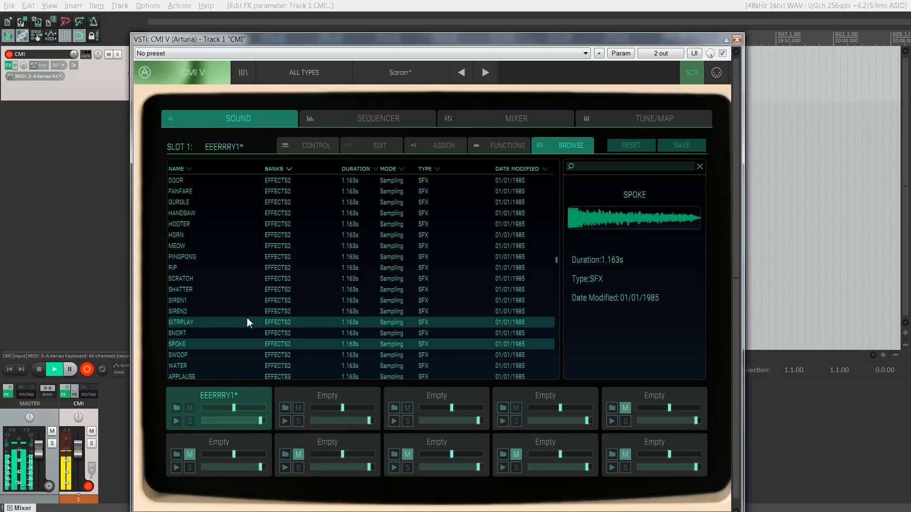
key("Down")
key("Up")
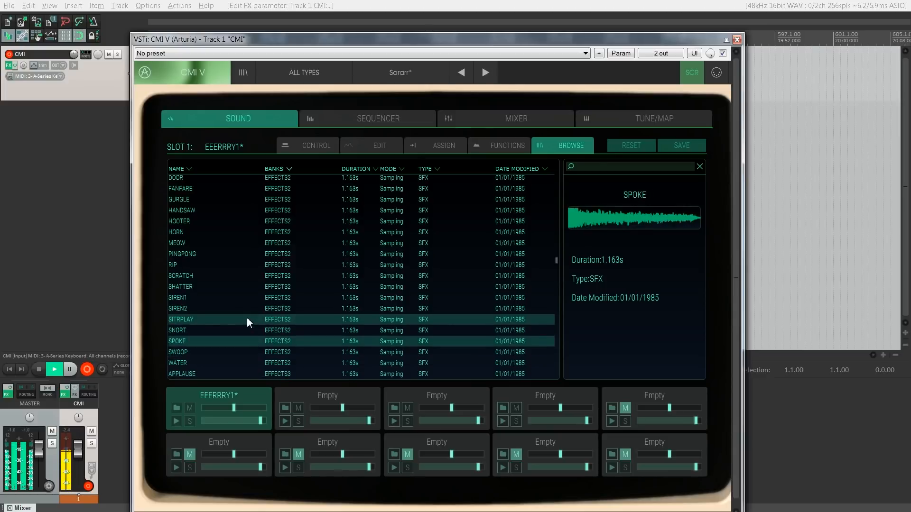
double_click(253, 342)
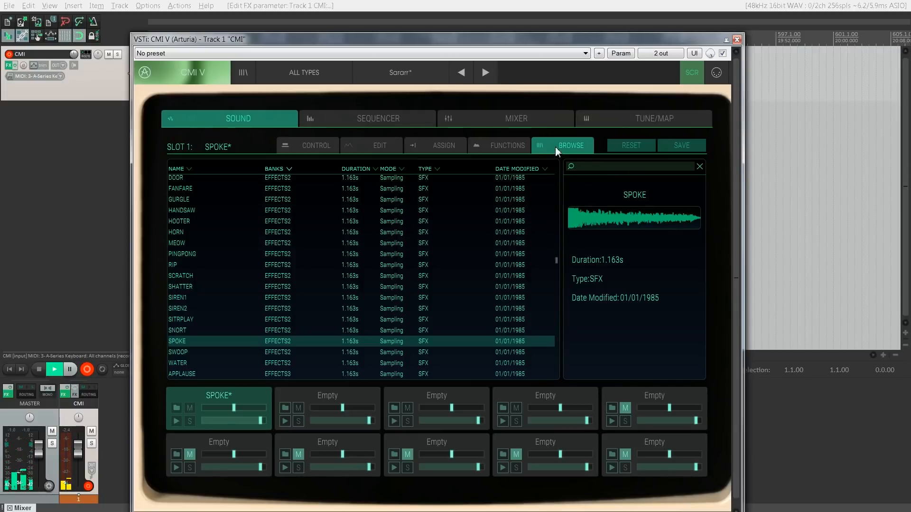
Step: Preview SYNBARK and YOOOHOOO in the EFFECTS4 bank and load YOOOHOOO into slot 1
scroll(429, 259, "down", 5)
scroll(429, 259, "down", 5)
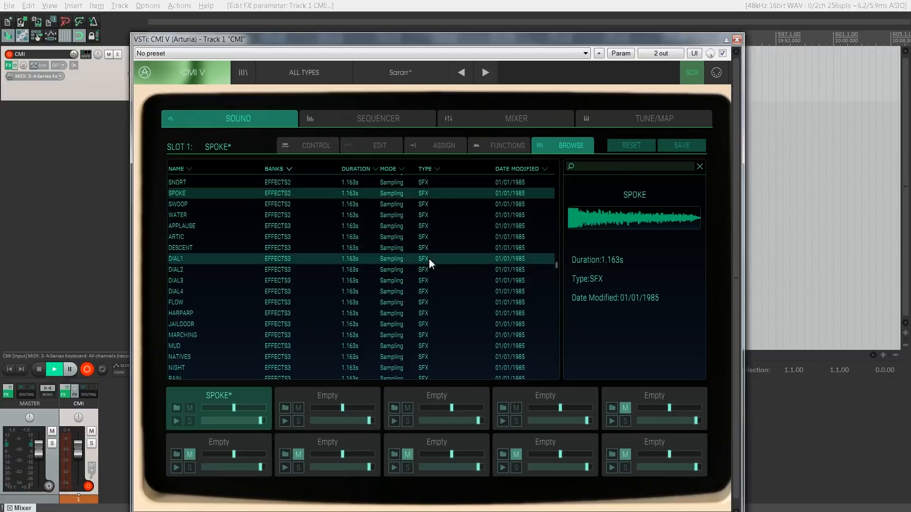
scroll(429, 258, "down", 4)
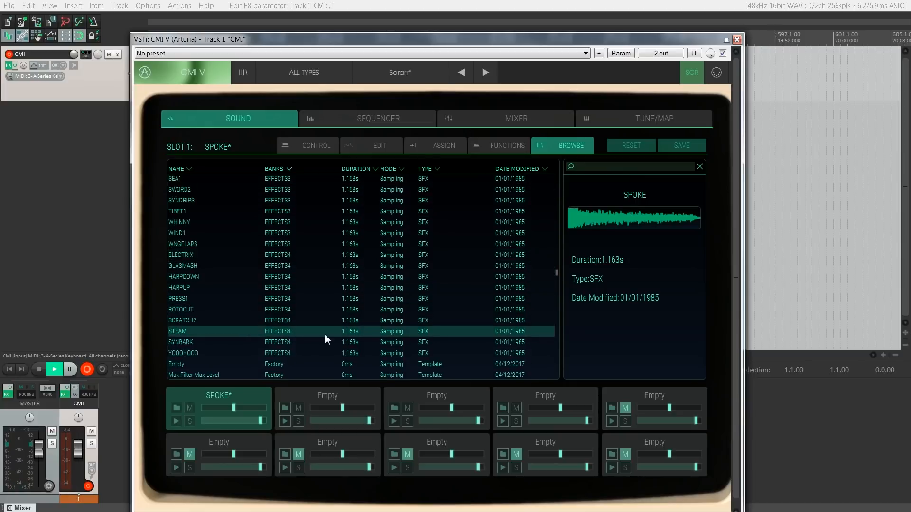
left_click(324, 346)
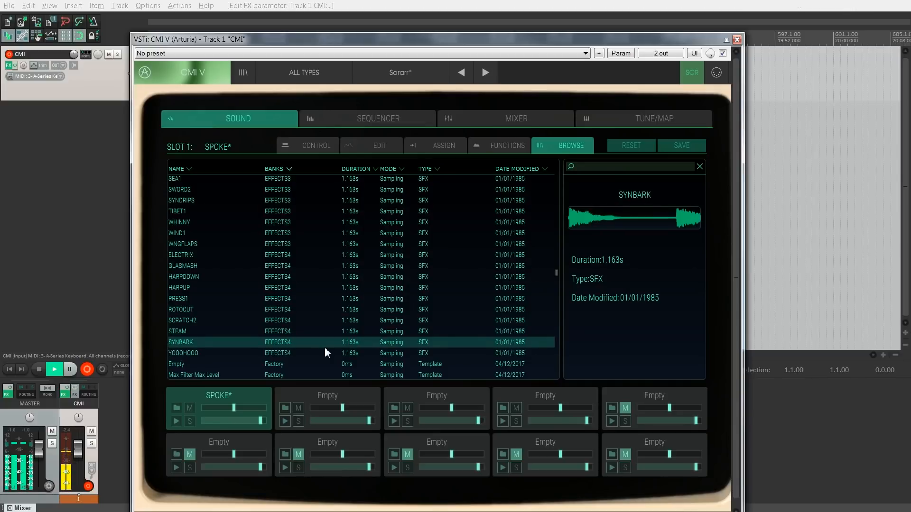
left_click(322, 354)
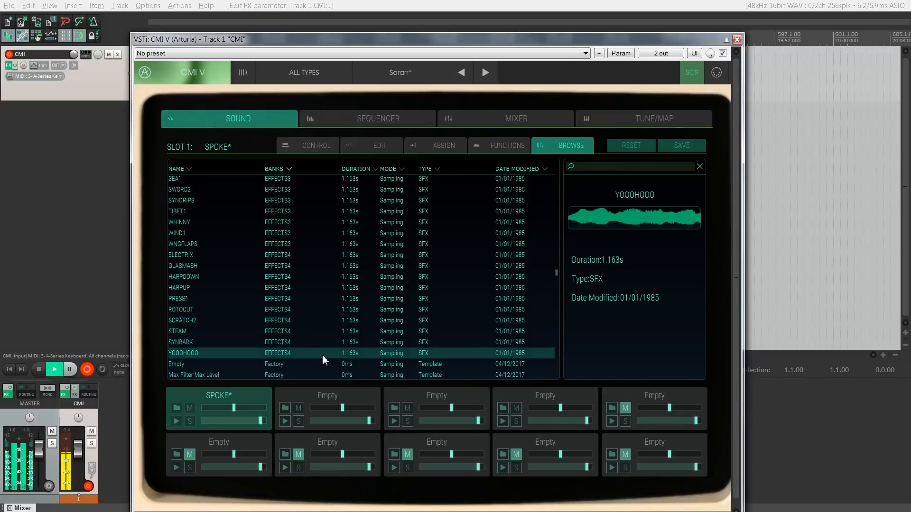
double_click(322, 355)
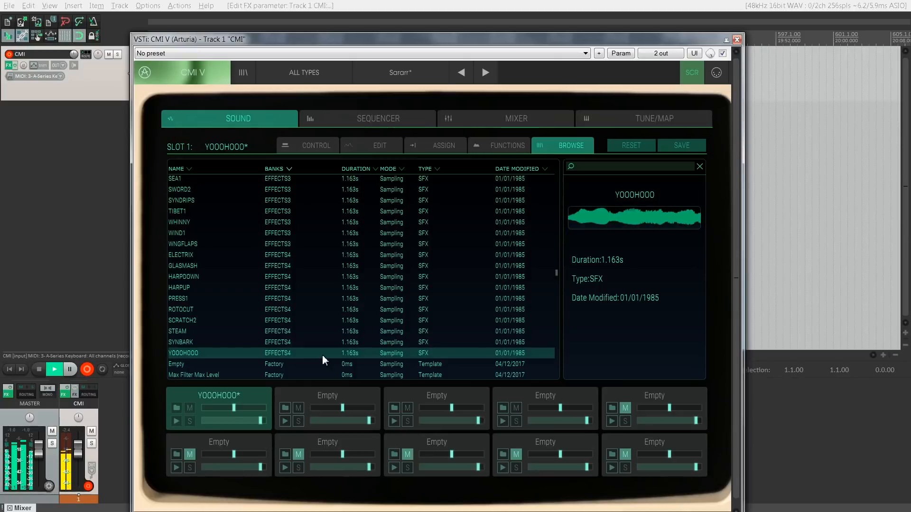
Step: Audition the GUITARS1 samples from FLANGTR1 to FUZZFAL1 and load FUZZFAL1 into slot 1
scroll(345, 292, "down", 3)
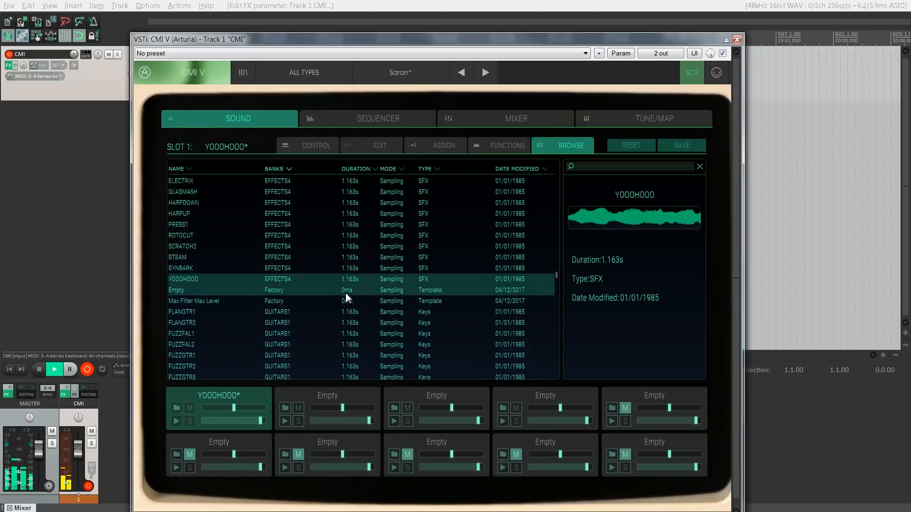
scroll(351, 301, "down", 3)
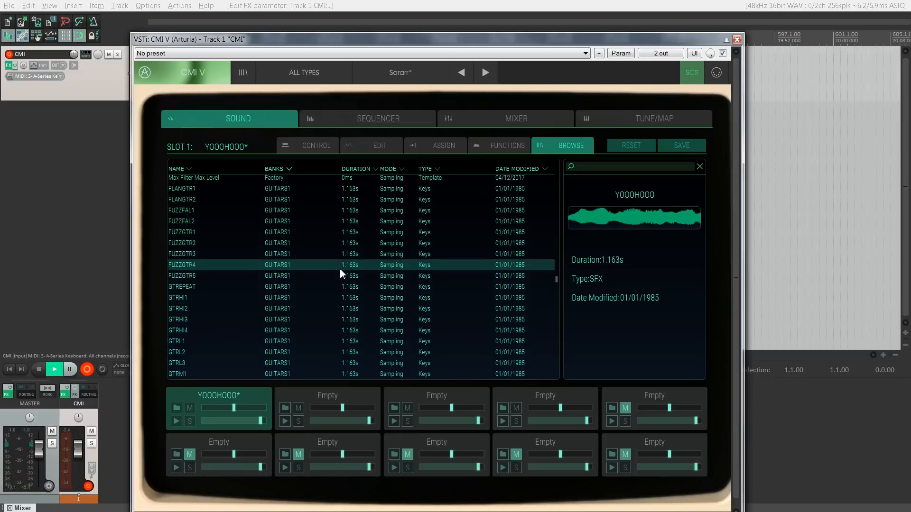
scroll(337, 271, "up", 1)
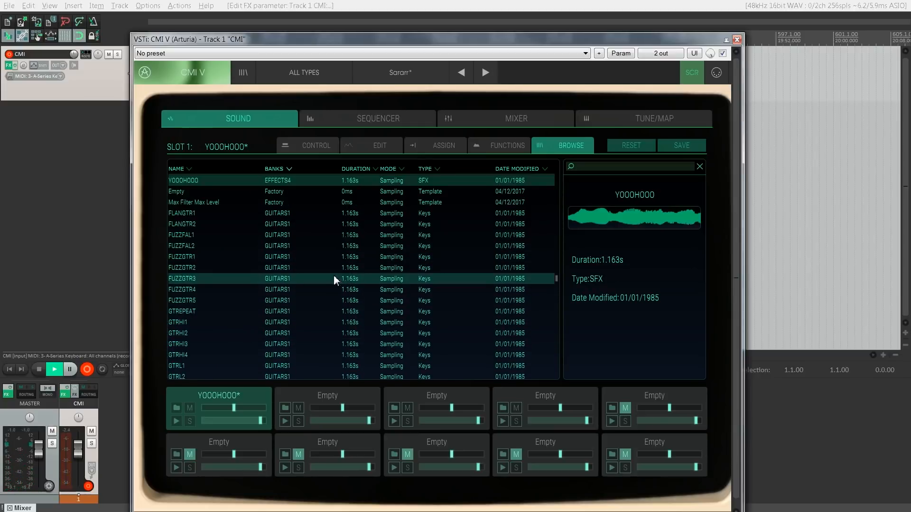
left_click(314, 213)
key("Down")
key("Down")
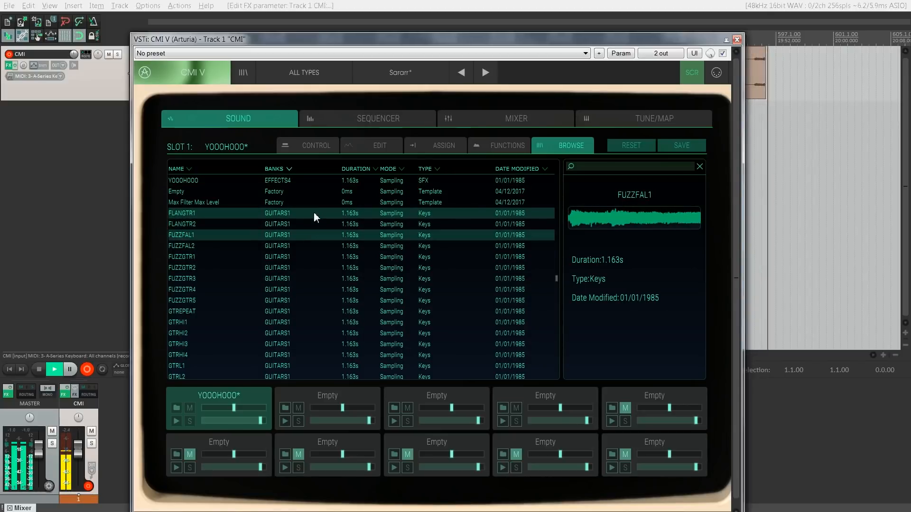
double_click(304, 237)
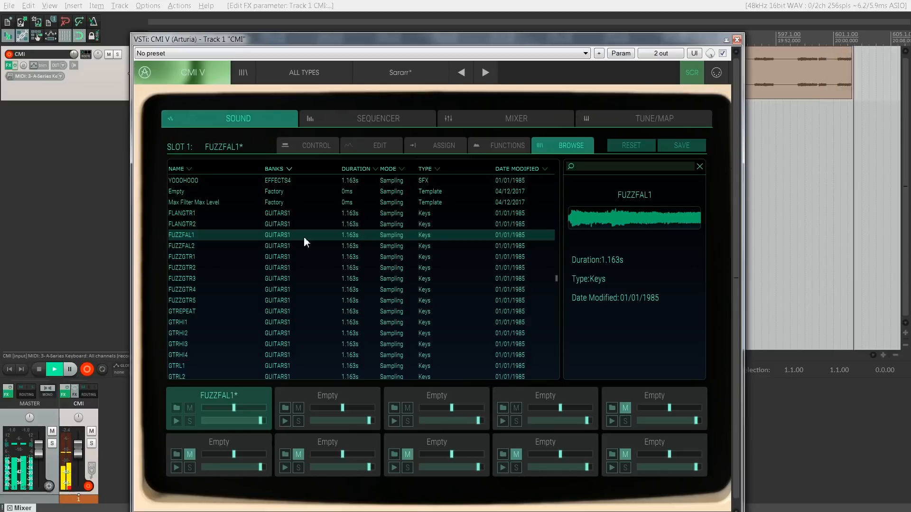
Step: Audition the GUITARS1 fuzz samples FUZZFAL2, FUZZGTR1, FUZZGTR2 and FUZZGTR4, and load FUZZGTR5 into slot 1
key("Down")
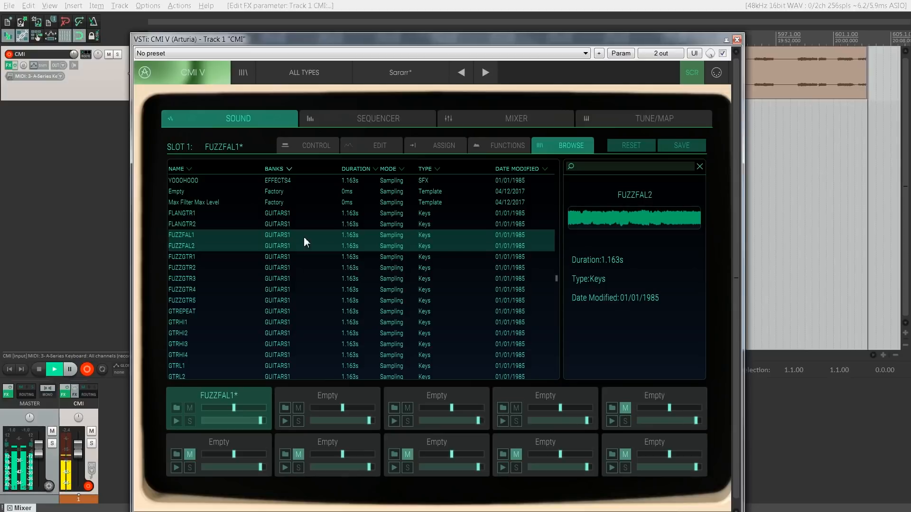
double_click(303, 246)
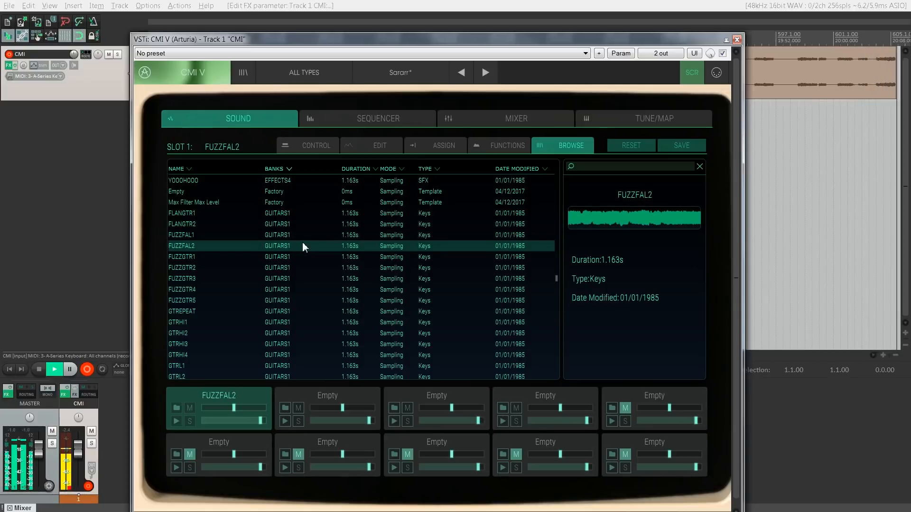
left_click(306, 260)
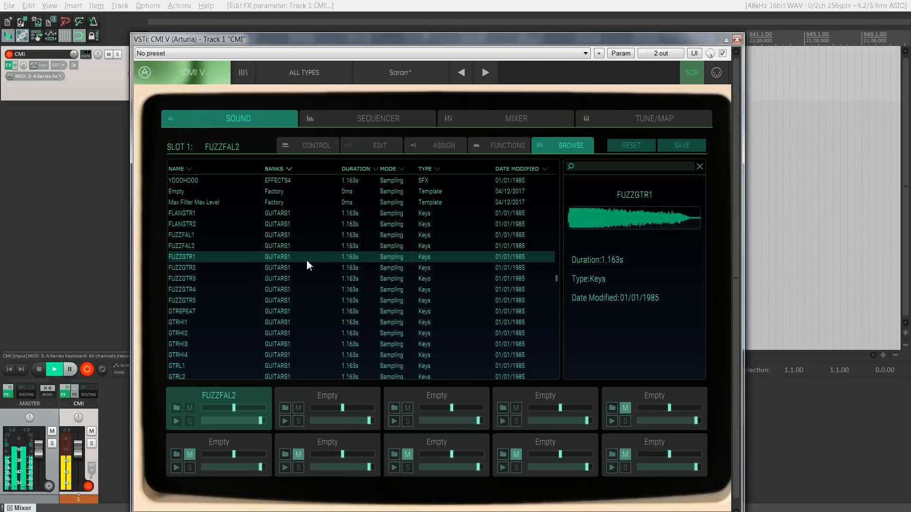
double_click(303, 264)
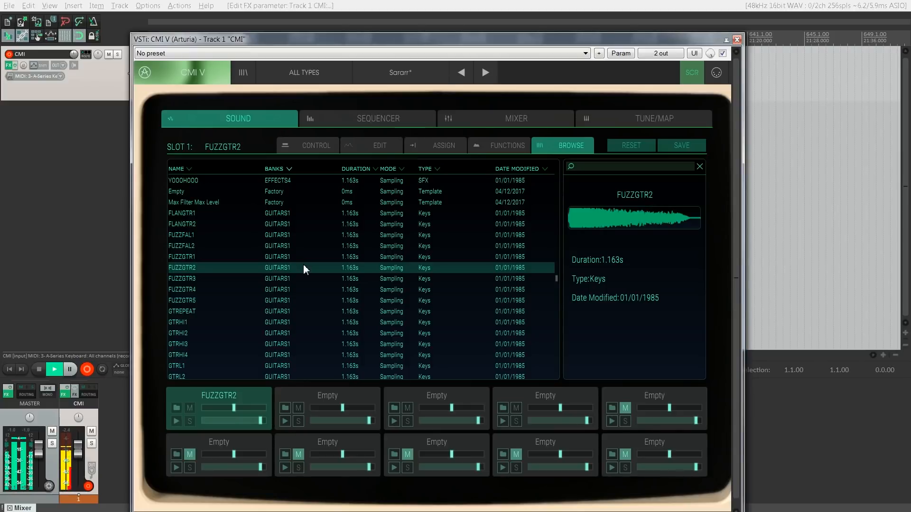
left_click(293, 290)
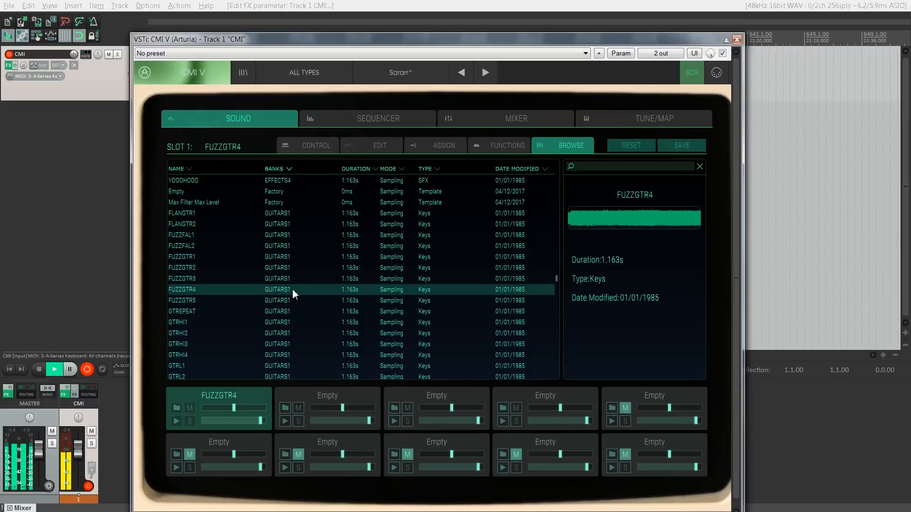
left_click(287, 303)
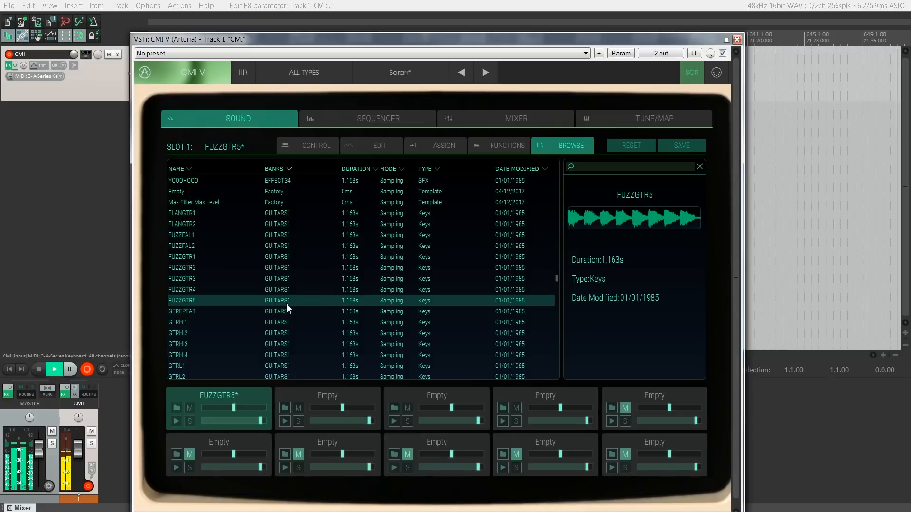
Step: Load the HISTRNG1 string sample from the HISTRING bank into slot 1
scroll(286, 303, "down", 2)
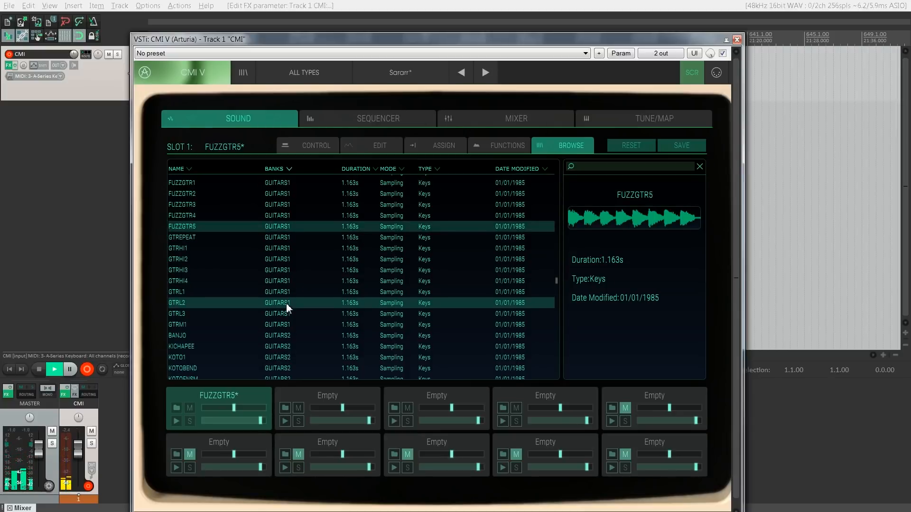
scroll(286, 303, "down", 1)
scroll(286, 307, "down", 2)
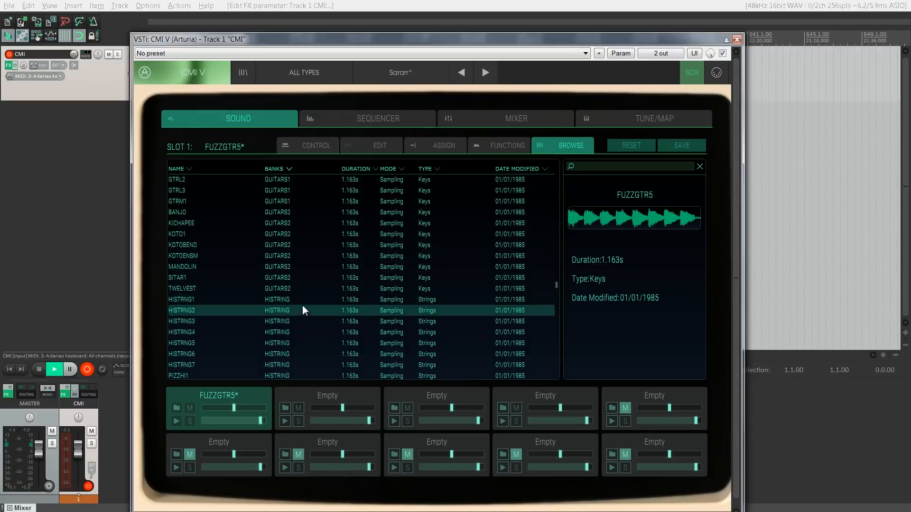
left_click(303, 299)
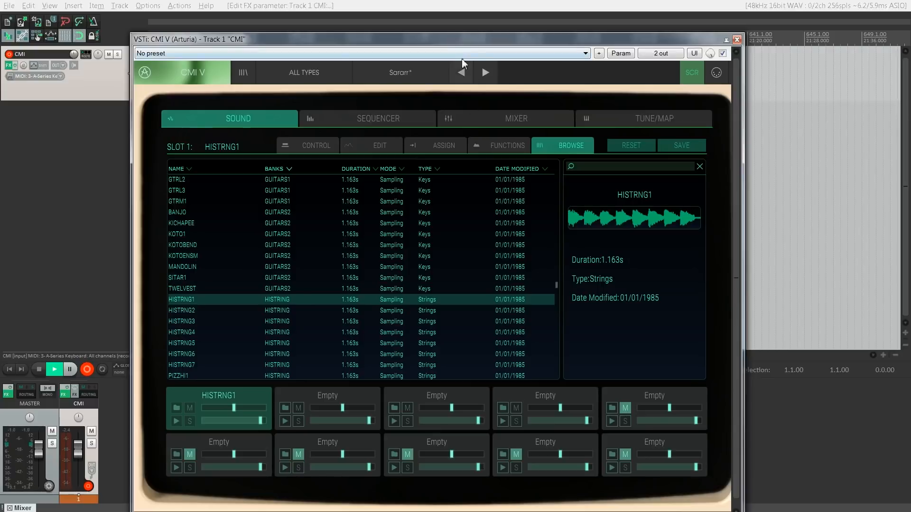
Step: Loop HISTRNG1 from about segment 11 to the end of the sample and raise its aux send to maximum
left_click(308, 150)
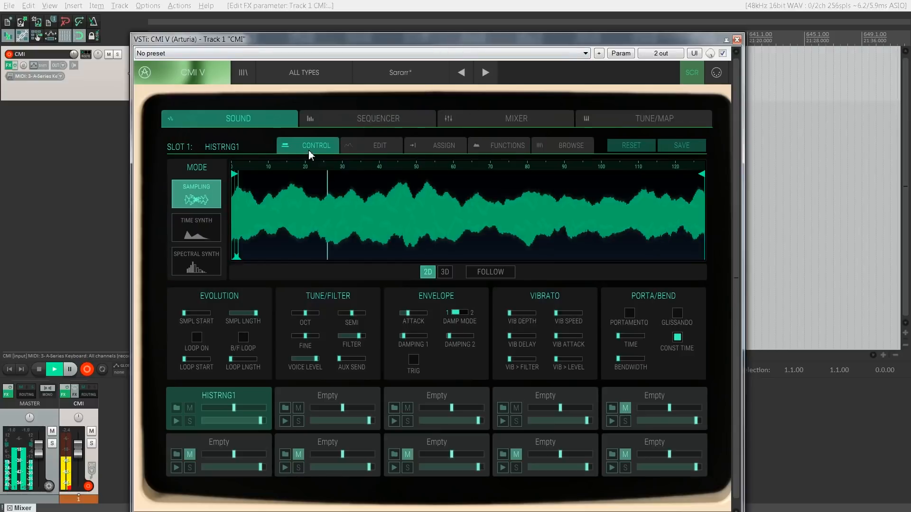
left_click(196, 345)
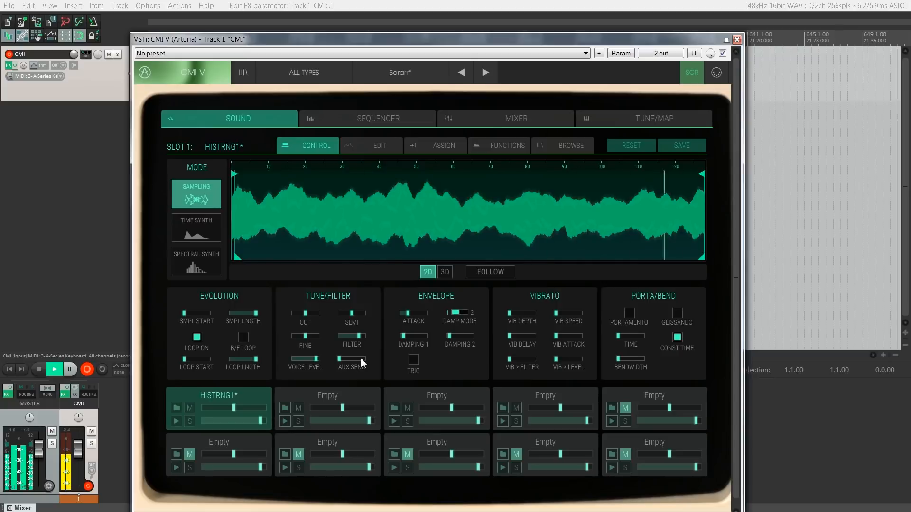
mouse_move(185, 361)
left_mouse_down()
mouse_move(167, 352)
mouse_move(194, 362)
left_mouse_up()
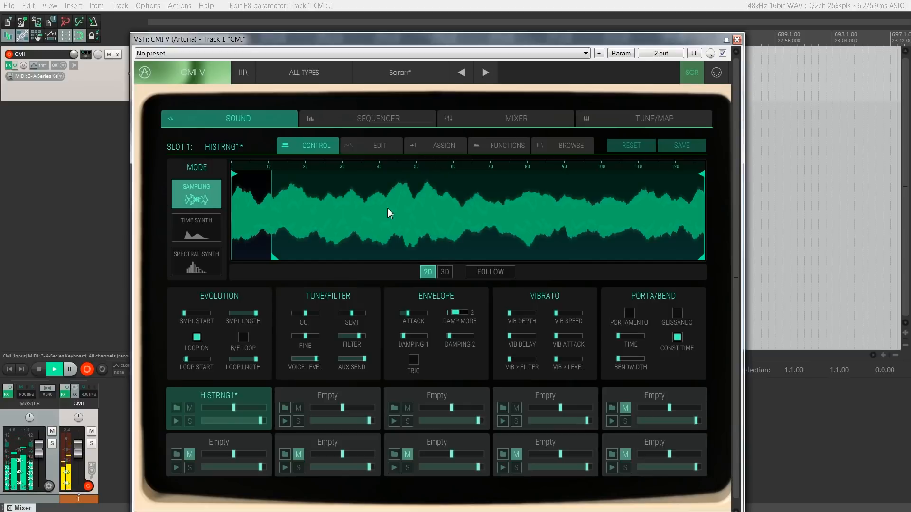
Step: Audition the HISTRING samples from HISTRNG2 to HISTRNG5 and load HISTRNG6 into slot 1
left_click(551, 147)
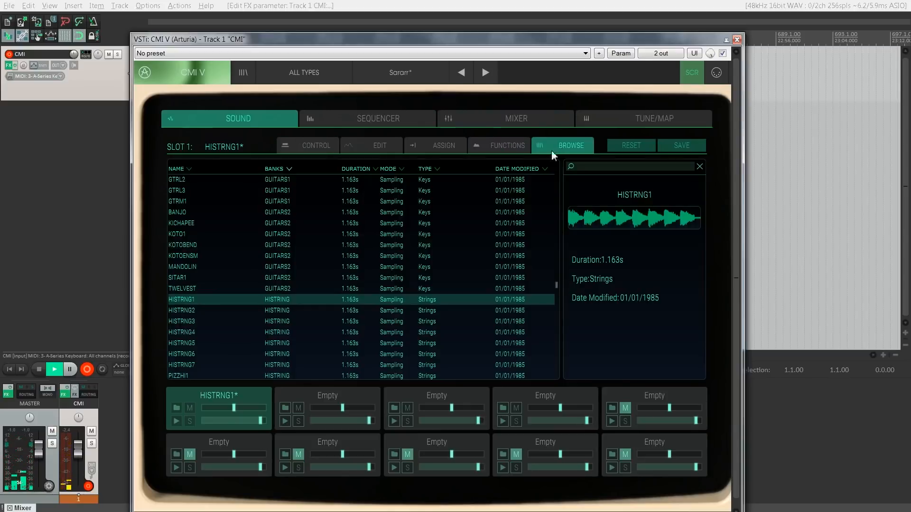
left_click(311, 312)
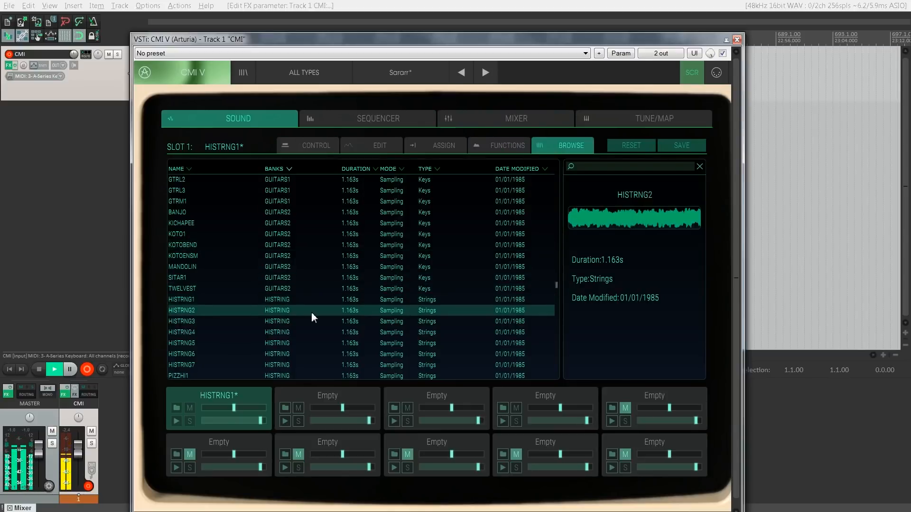
key("Down")
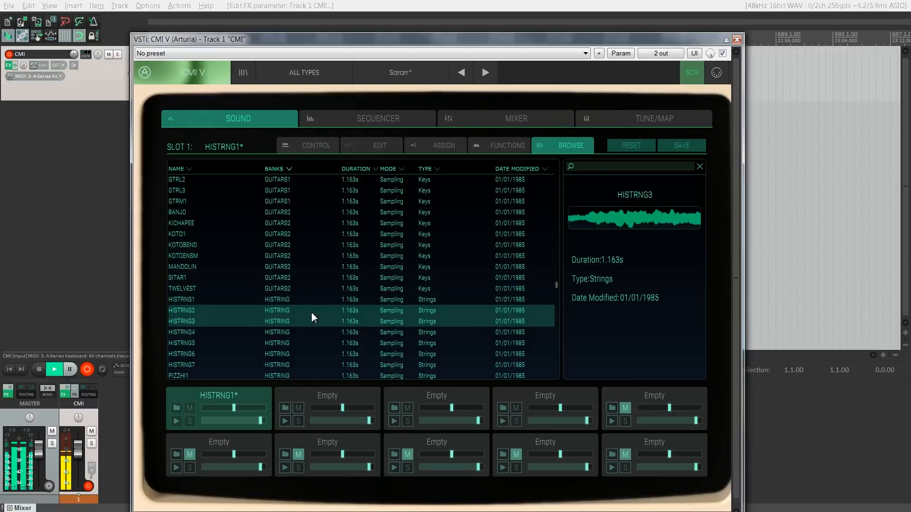
key("Down")
key("Down")
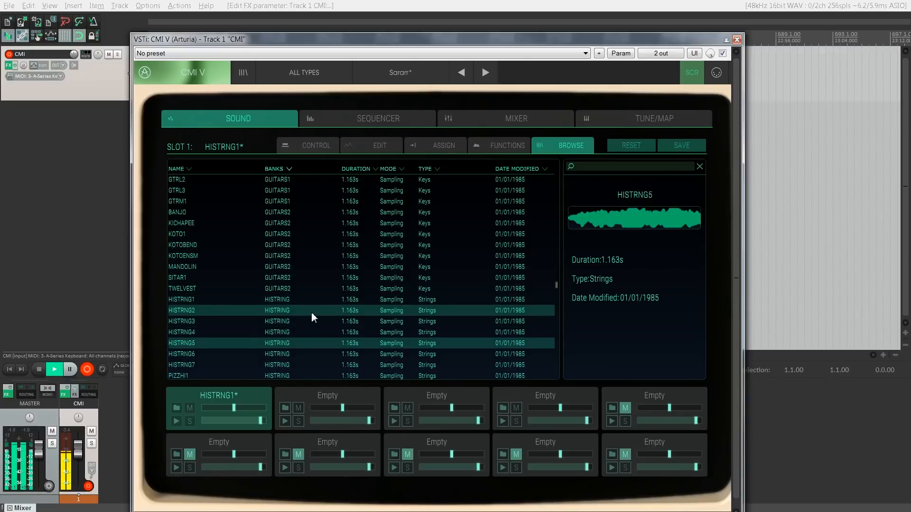
key("Down")
key("Up")
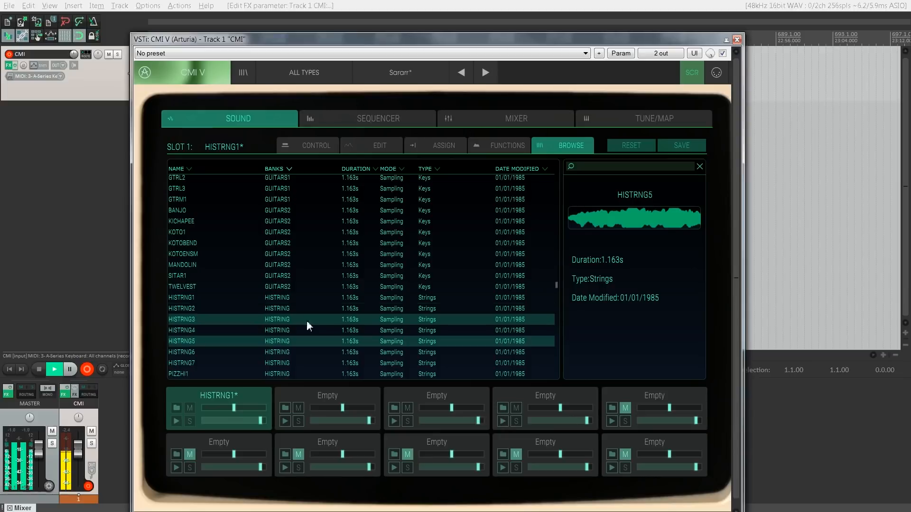
left_click(278, 352)
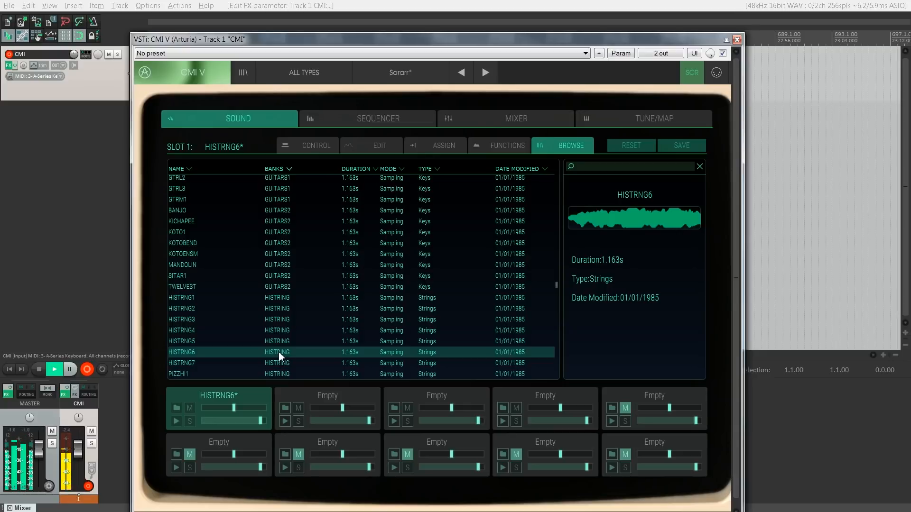
Step: Preview the remaining HISTRING samples from SOLOSTR1 on, then load AAHHL3 from the HUMANS1 bank into slot 1
scroll(278, 352, "down", 5)
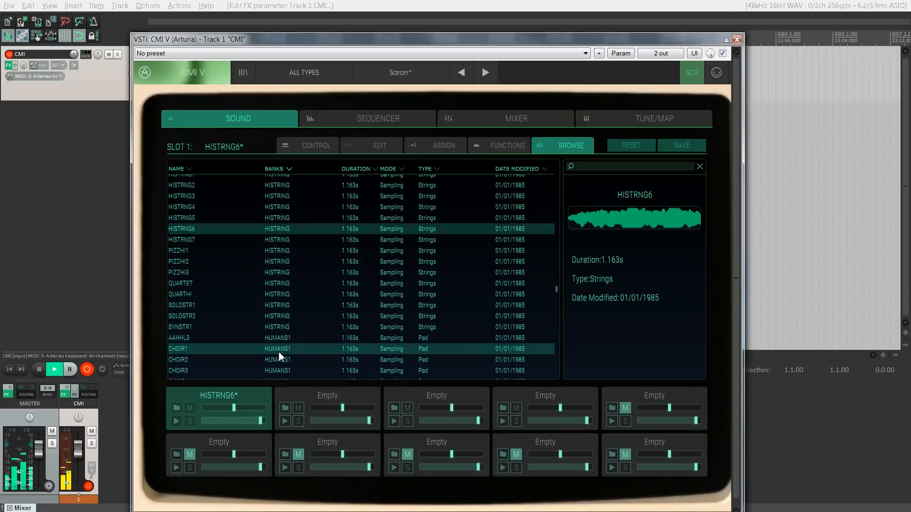
left_click(284, 305)
key("Down")
key("Down")
key("Down")
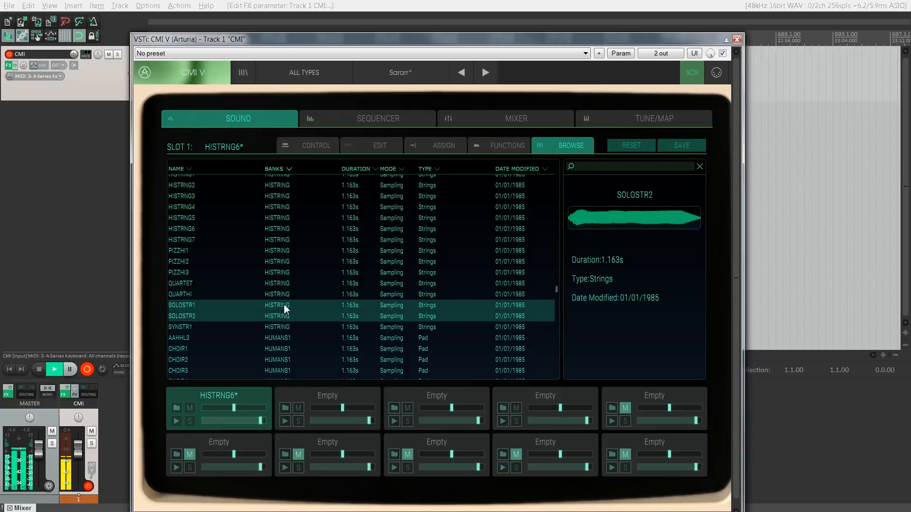
scroll(285, 306, "down", 2)
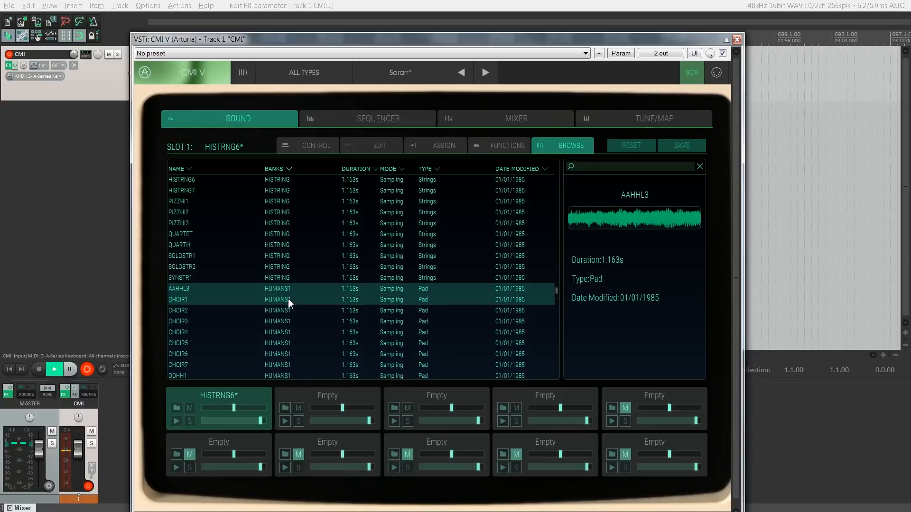
double_click(273, 287)
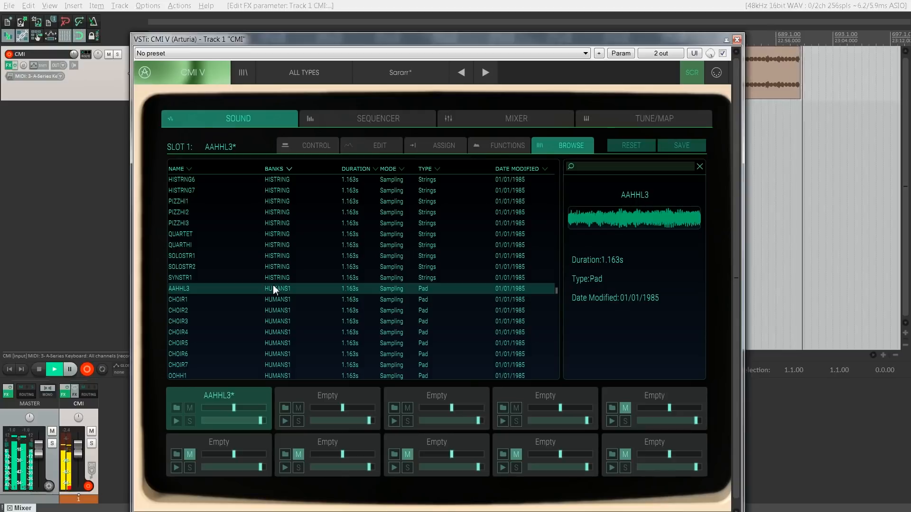
Step: Audition the first CHOIR samples in the HUMANS1 bank and load CHOIR5 into slot 1
key("Down")
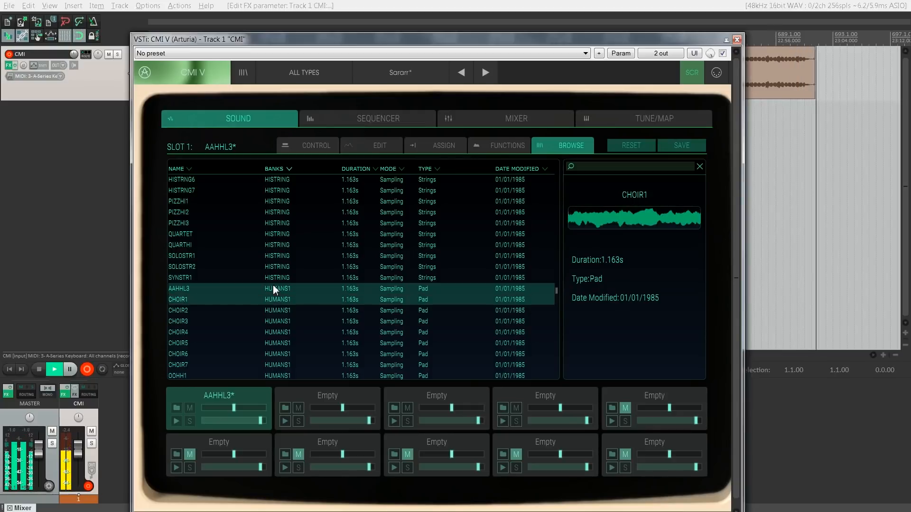
key("Down")
key("Up")
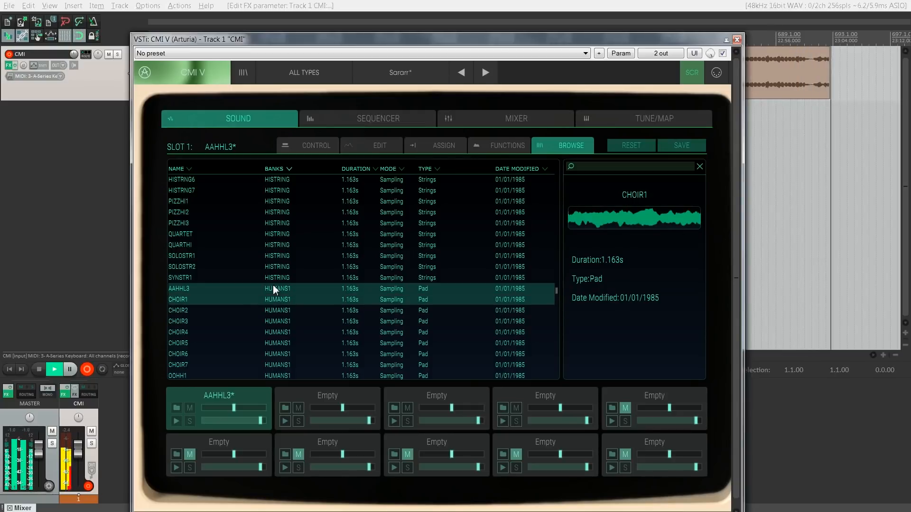
left_click(277, 343)
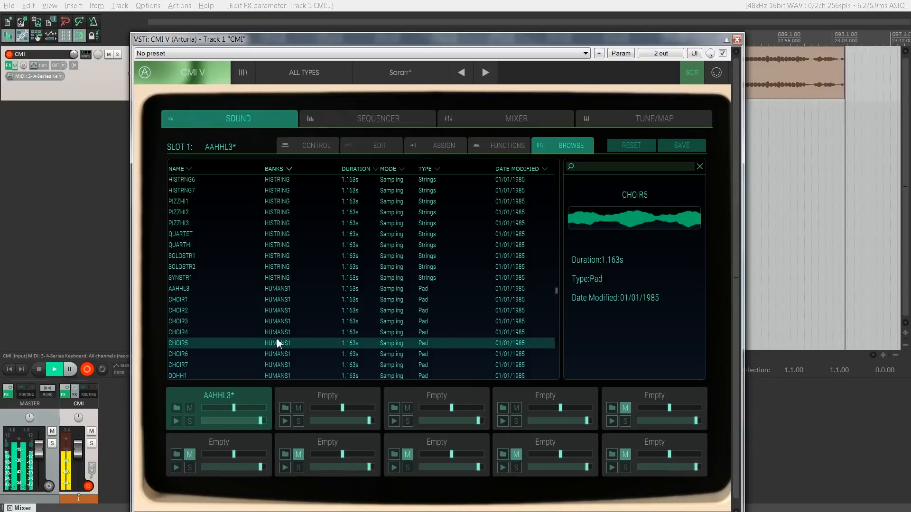
double_click(277, 343)
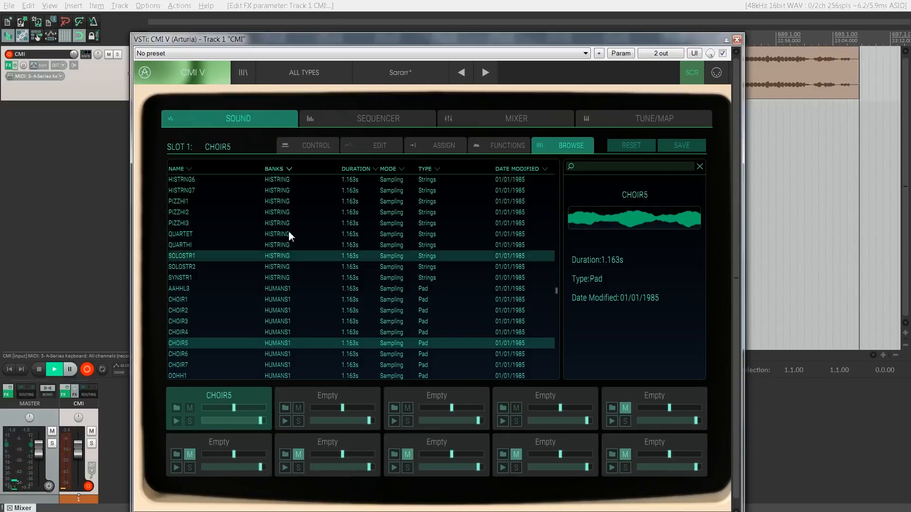
Step: Turn on looping for CHOIR5 with the loop length at maximum and raise its aux send fully
left_click(319, 141)
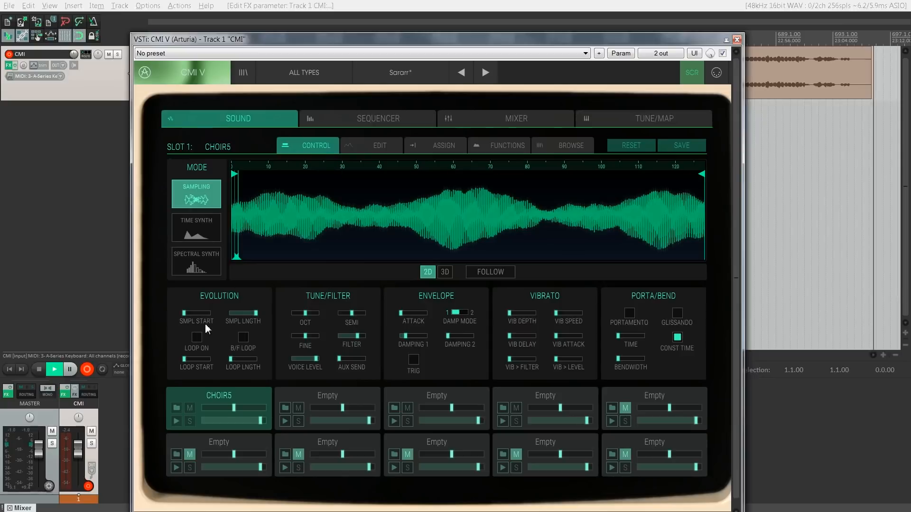
left_click(198, 336)
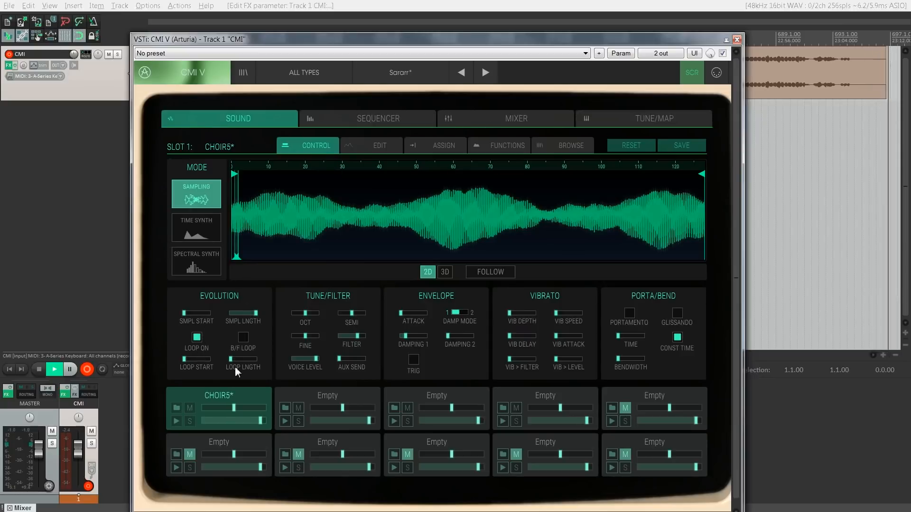
left_click_drag(235, 362, 356, 357)
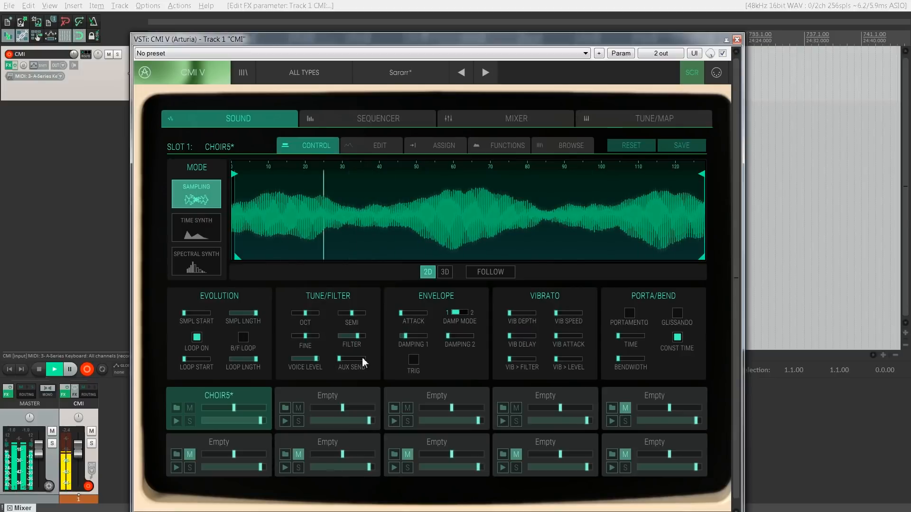
left_click(363, 360)
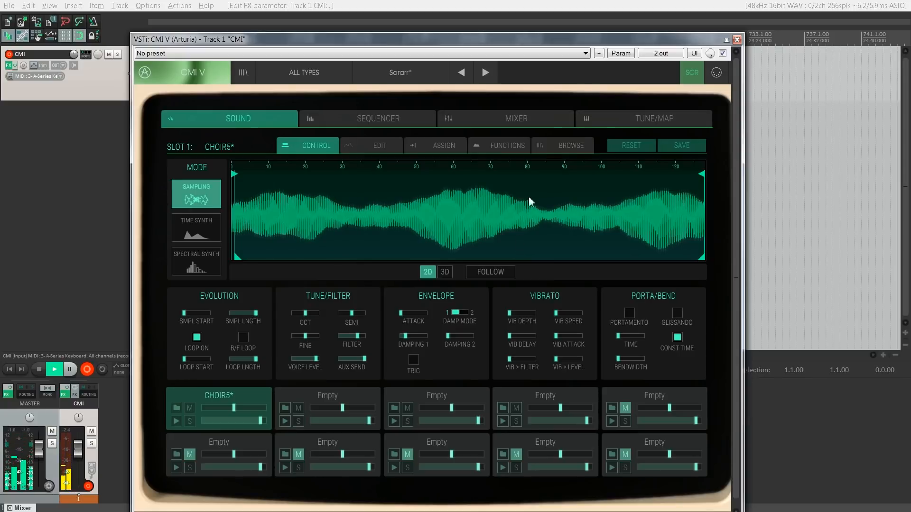
Step: Audition the HUMANS1 samples from CHOIR6 through the OOHH and PETER sounds, and load SARARR into slot 1
left_click(557, 152)
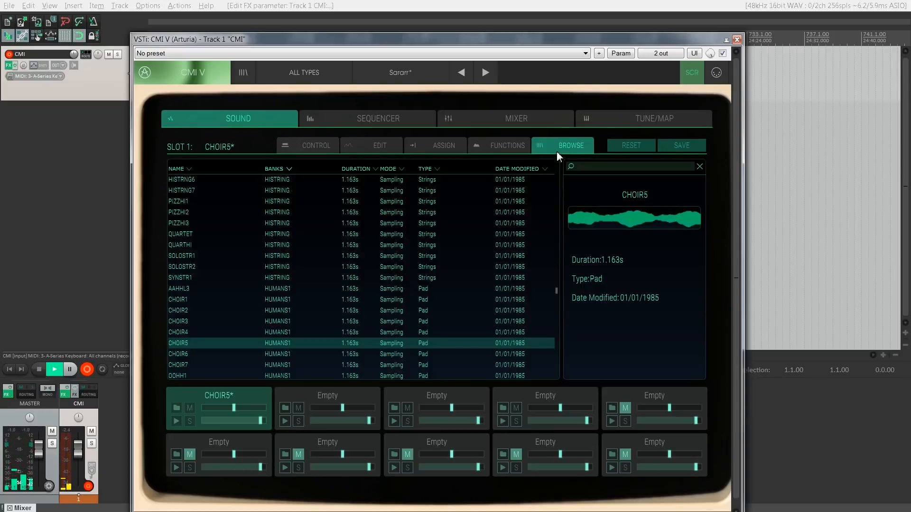
left_click(286, 355)
key("Down")
key("Down")
key("Down")
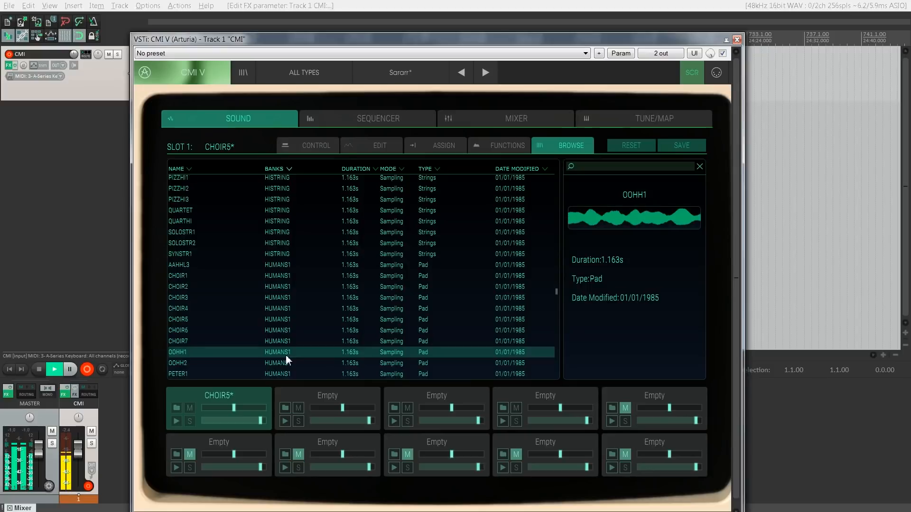
key("Down")
key("Down")
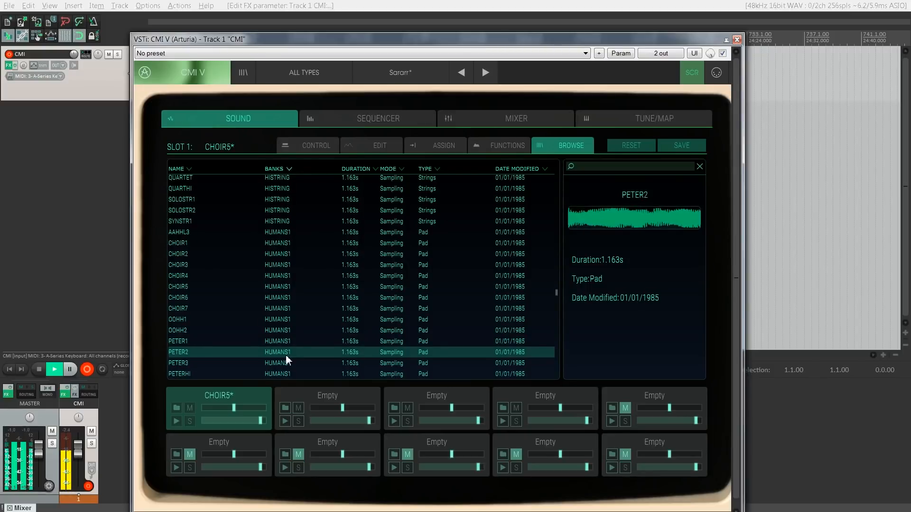
key("Down")
key("Down")
key("Down")
key("Down")
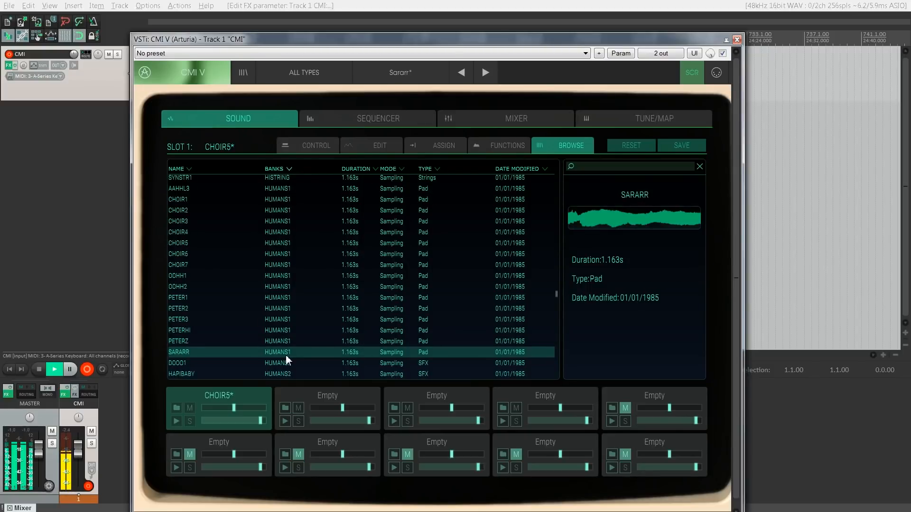
key("Return")
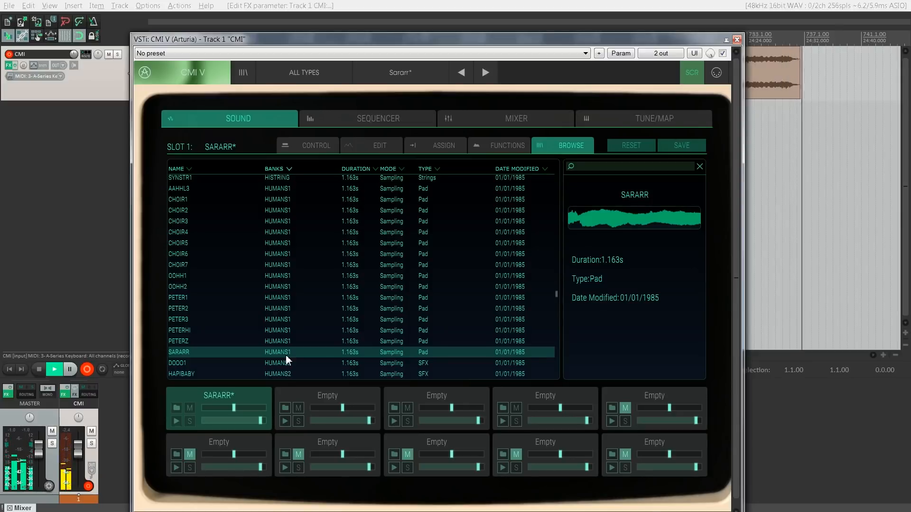
Step: Audition the HUMANS2 samples from DOOO1 to SCREAM2, then load BASSORG from the KEYBOARD1 bank into slot 1
left_click(291, 366)
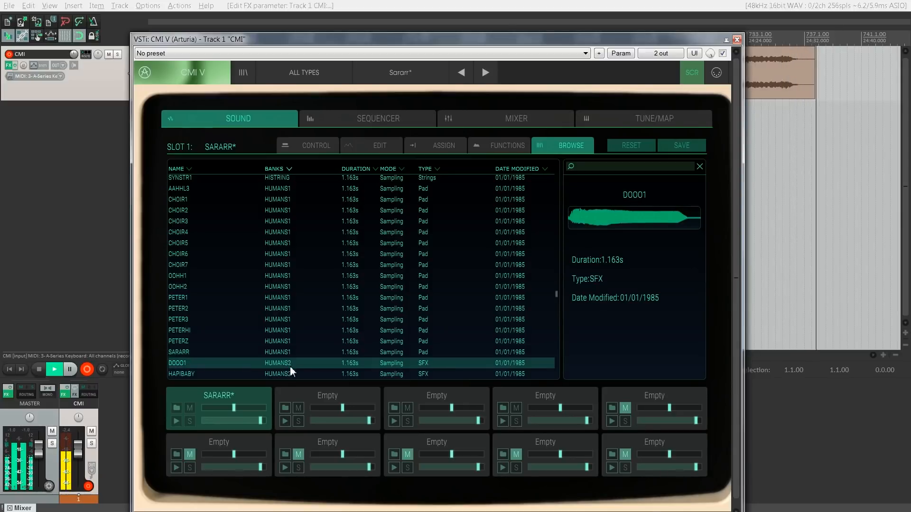
key("Down")
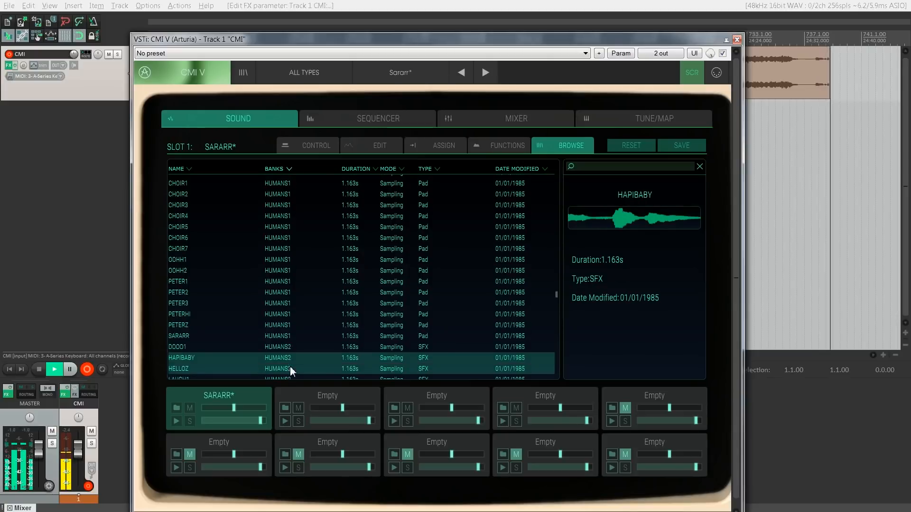
key("Down")
key("Down")
key("Down")
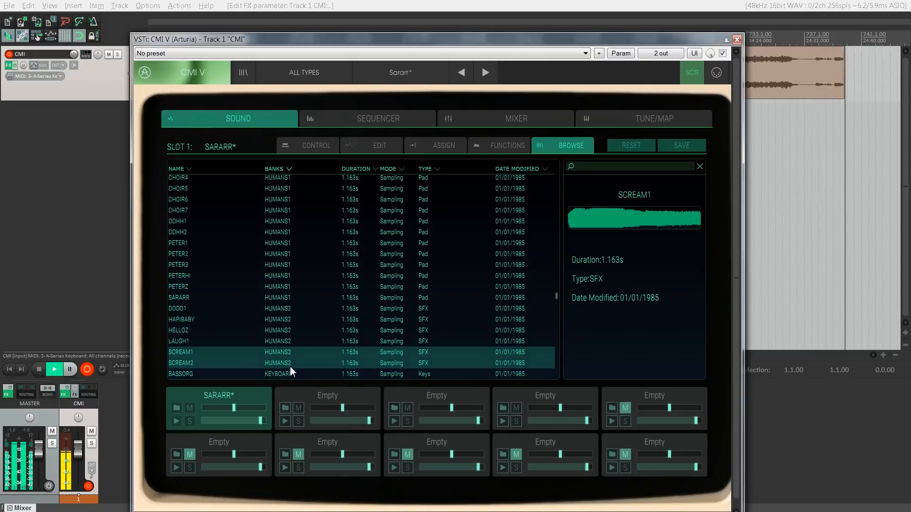
key("Up")
key("Down")
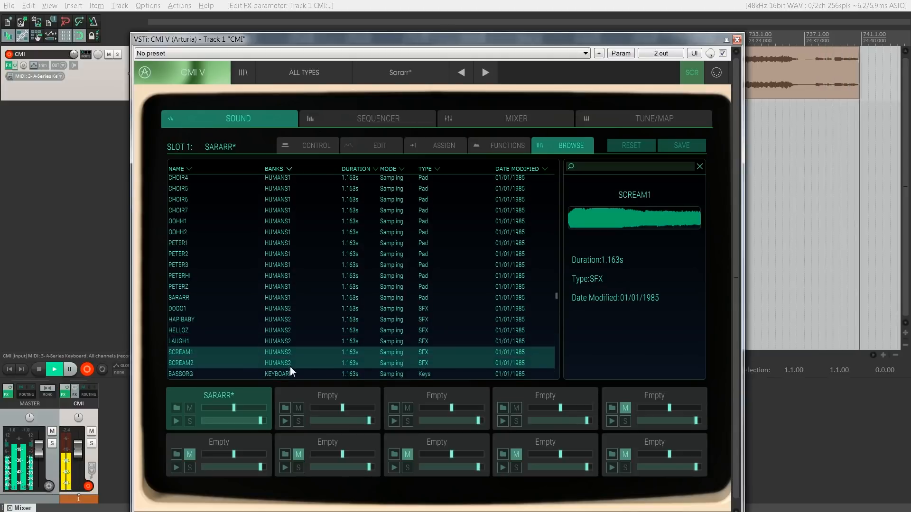
key("Down")
key("Down")
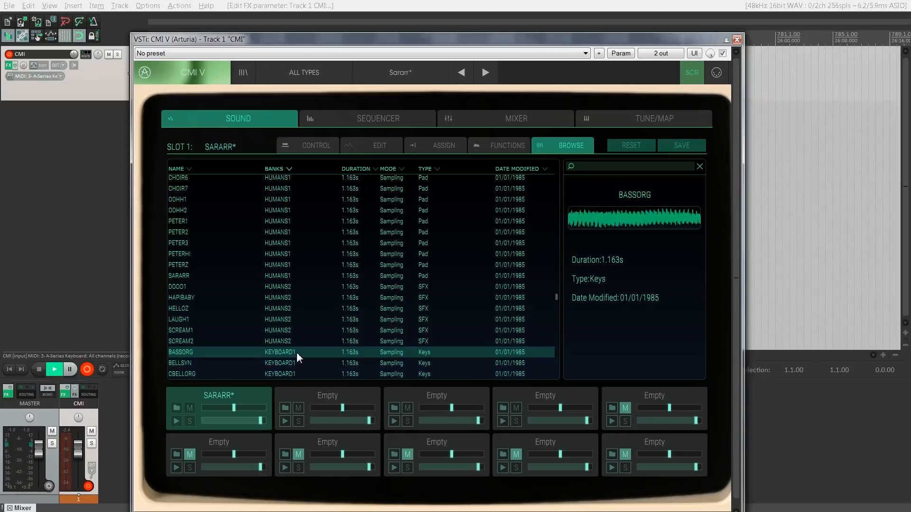
double_click(297, 352)
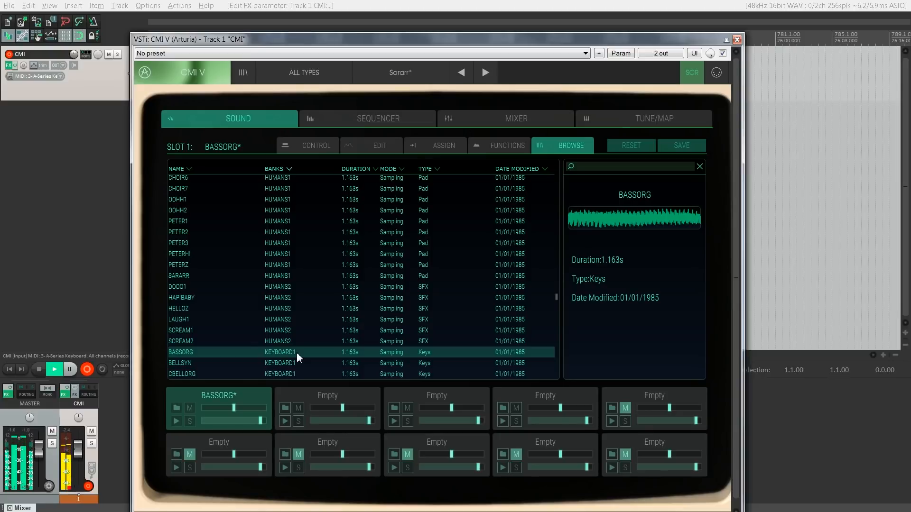
Step: Audition KEYBOARD1 samples ELECORG4, ELECORG3, HARPSIM1, ORGAN5, ORGAN8 and ORGAN9, and load ORGAN9 into slot 1
scroll(298, 352, "down", 3)
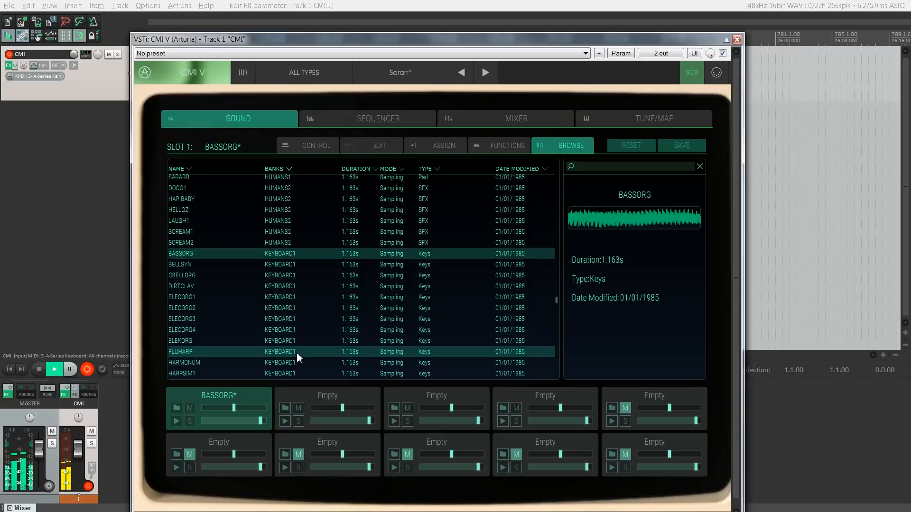
left_click(323, 330)
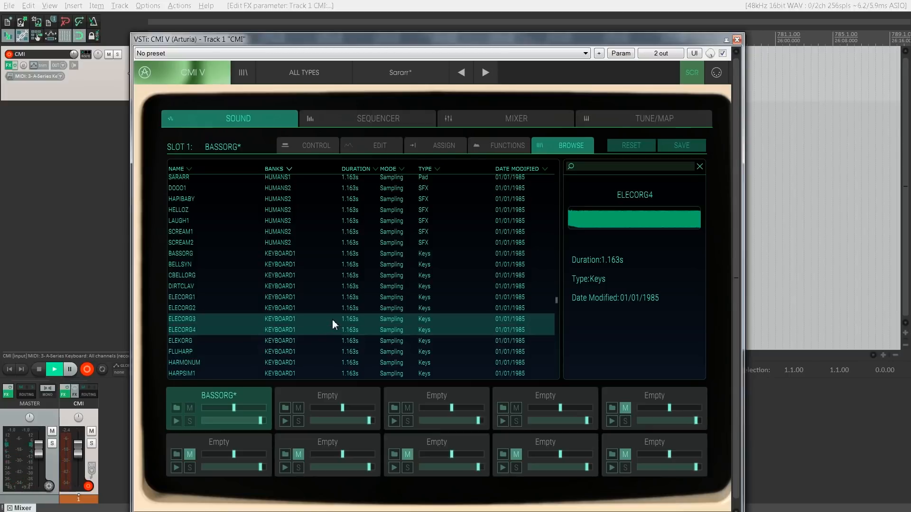
left_click(332, 321)
scroll(332, 319, "down", 2)
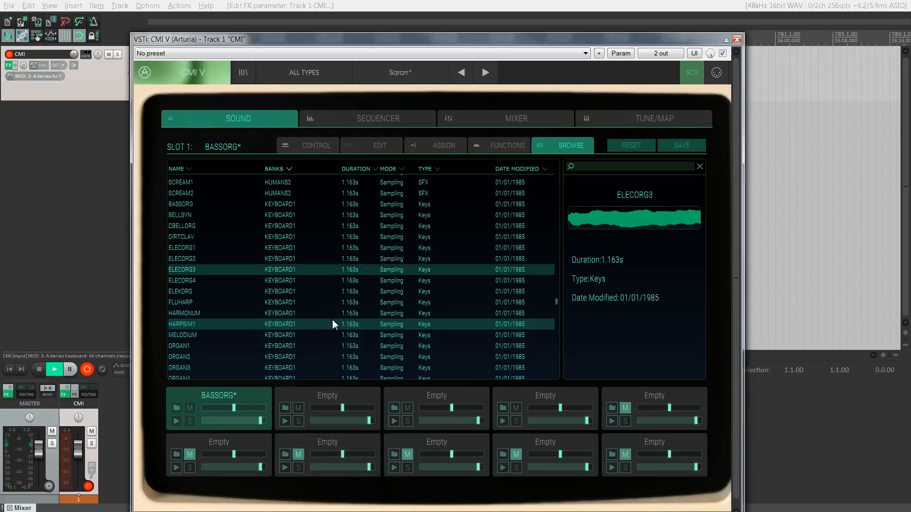
left_click(332, 320)
scroll(332, 319, "down", 2)
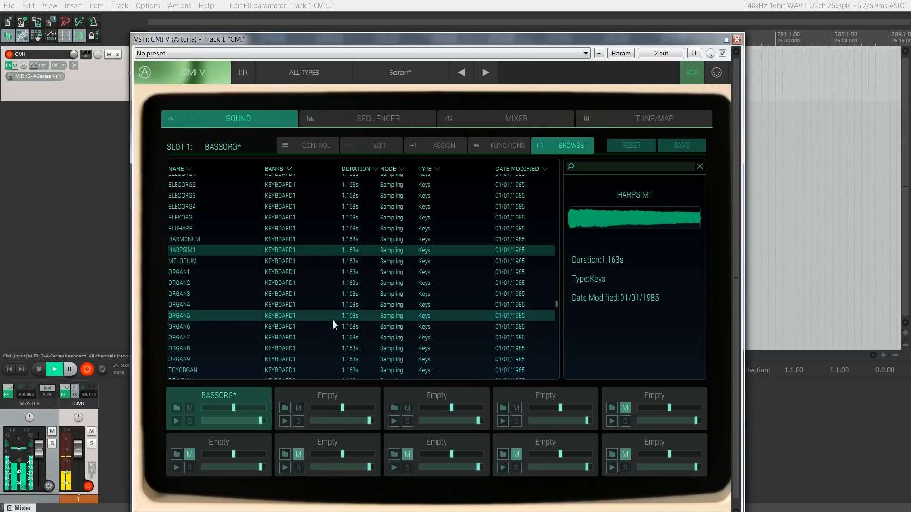
left_click(332, 319)
scroll(332, 319, "down", 1)
left_click(333, 321)
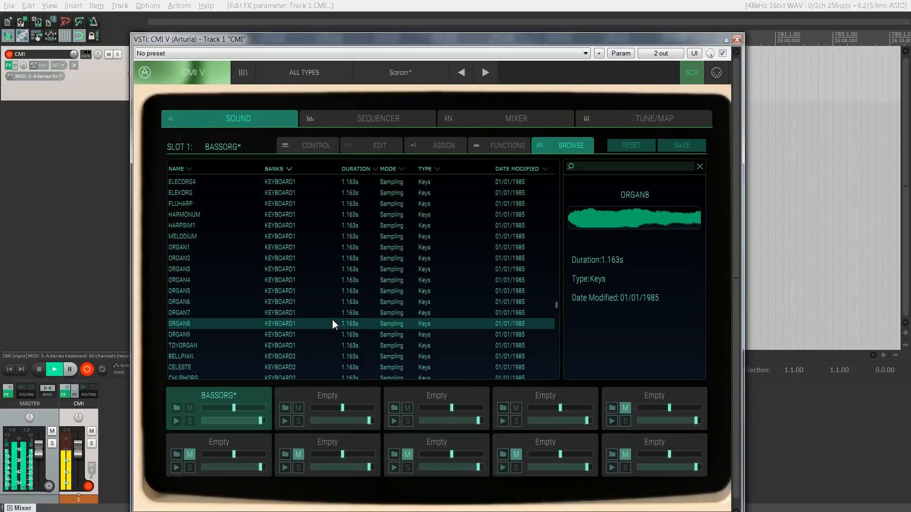
left_click(316, 331)
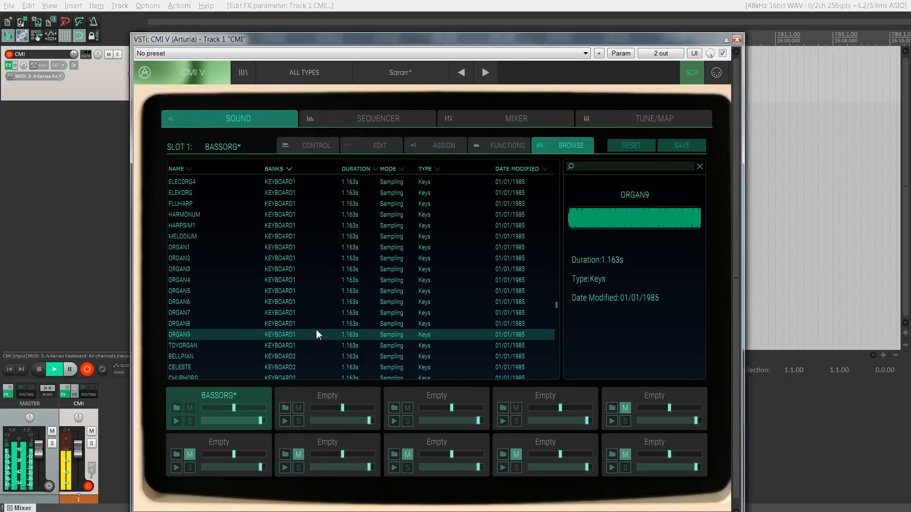
double_click(316, 332)
Step: Load BELLPIAN, CHURHORG and ORGAN11 from the KEYBOARD2 bank into slot 1 one after another to try them
scroll(315, 330, "down", 1)
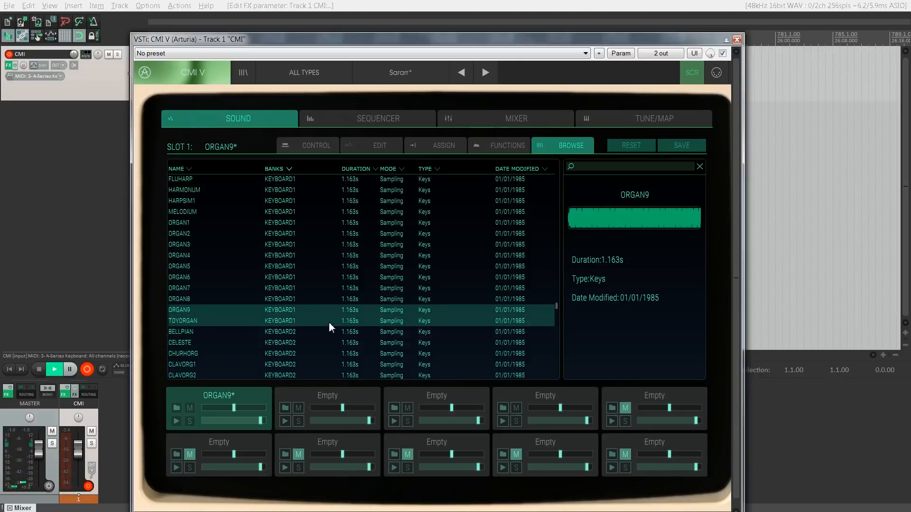
scroll(329, 321, "down", 1)
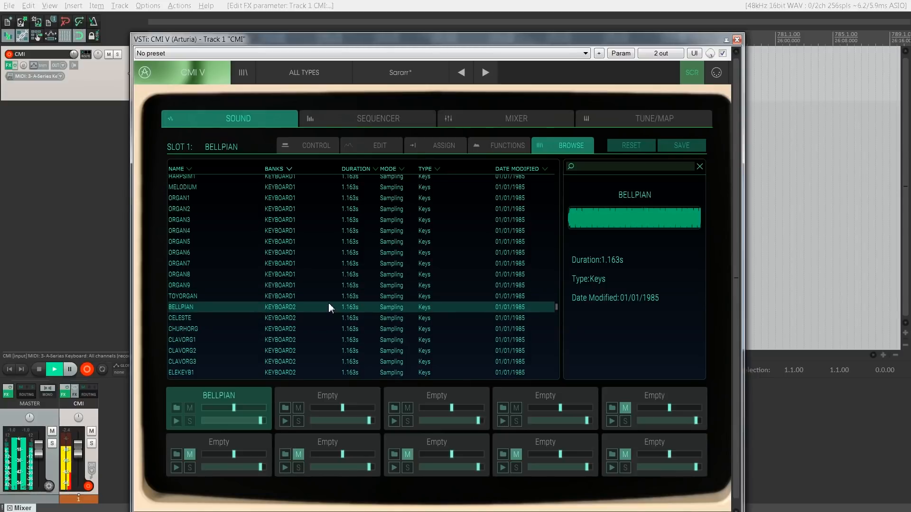
left_click(319, 327)
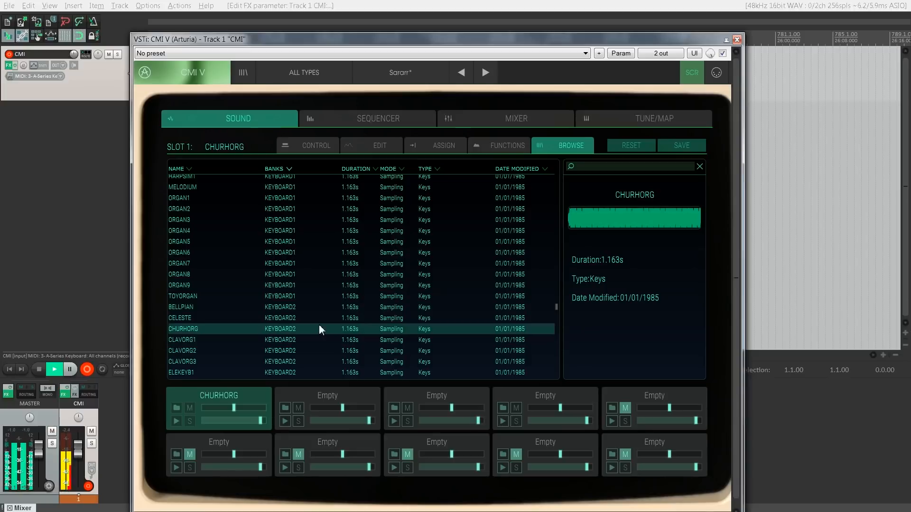
scroll(319, 325, "down", 3)
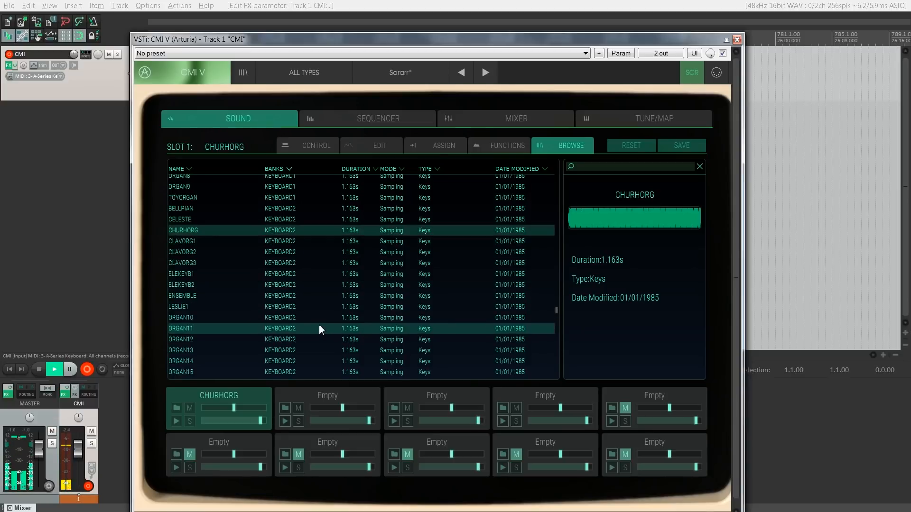
left_click(319, 327)
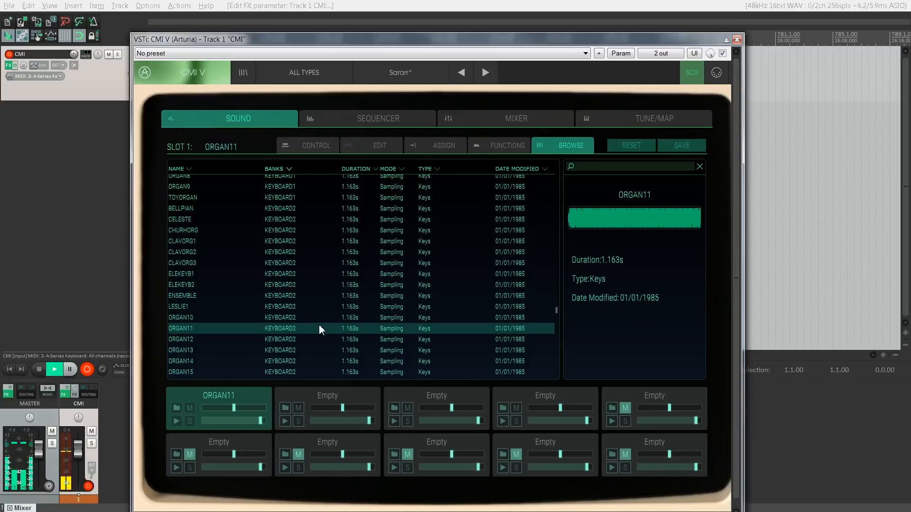
Step: Load the LOWSTR4 sample from the LOSTRING bank into slot 1
scroll(319, 327, "down", 5)
scroll(318, 329, "down", 2)
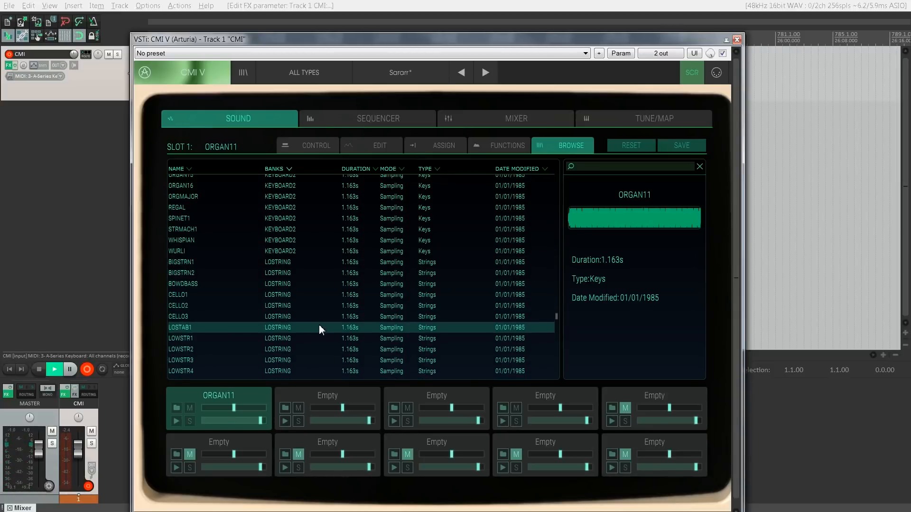
scroll(311, 298, "down", 3)
double_click(311, 298)
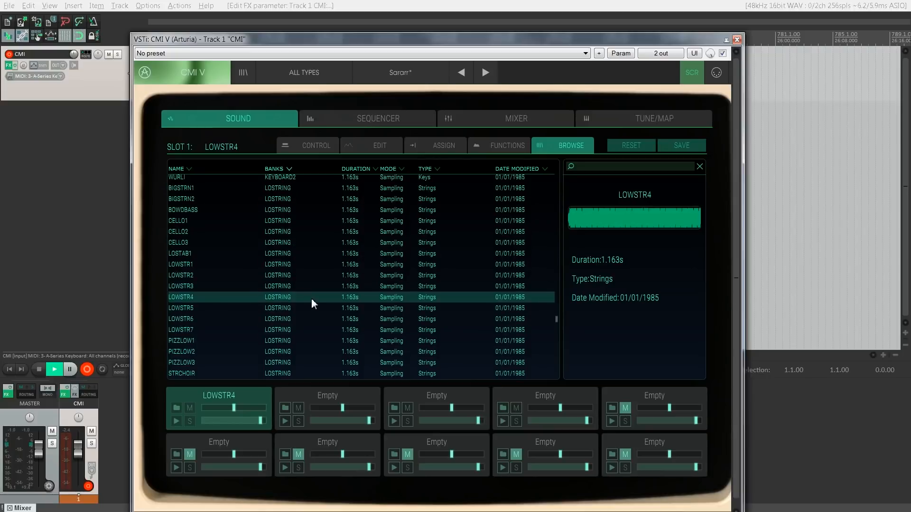
Step: Audition the LOSTRING samples below LOWSTR4, including the PIZZLOW sounds, toward the end of the bank
key("Down")
key("Down")
key("Down")
key("Down")
key("Down")
key("Down")
key("Down")
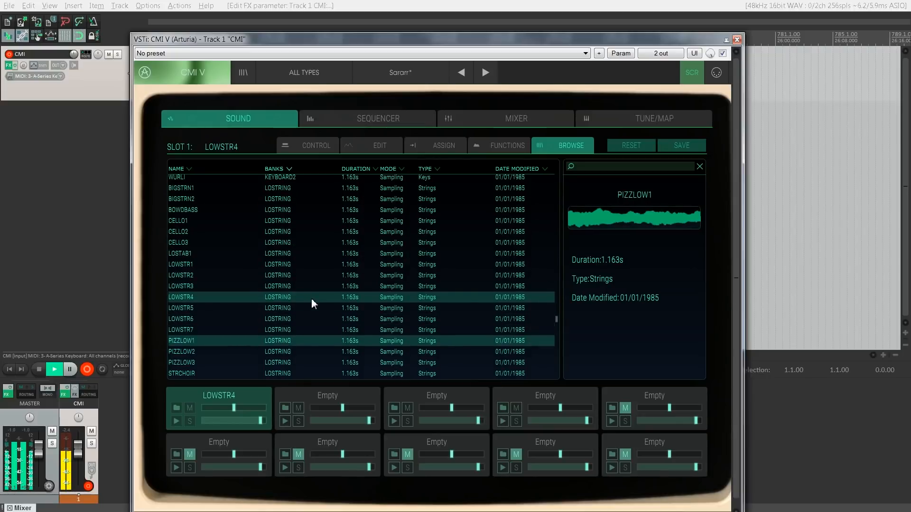
key("Down")
key("Down")
key("Down")
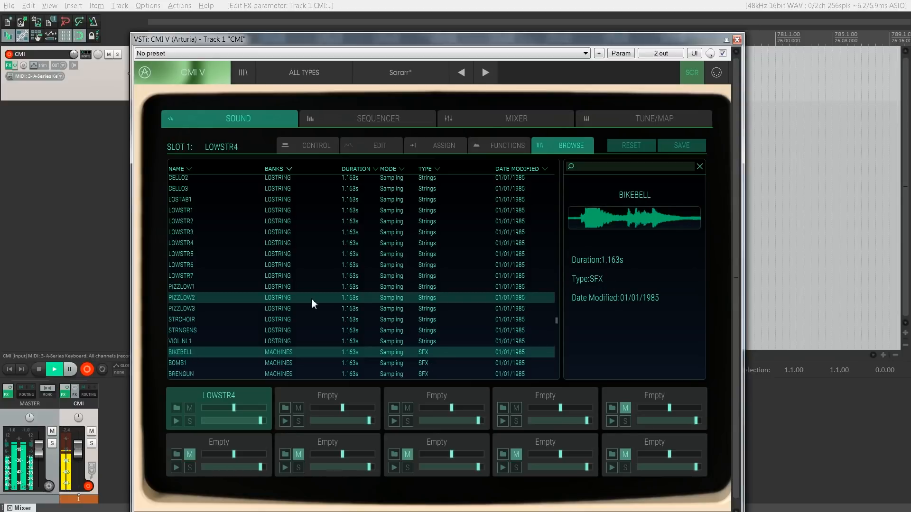
Step: Audition the MACHINES samples BIKEBELL, BOMB1, BRENGUN, CASHREG and COCKING, and load CASHREG into slot 1
key("Down")
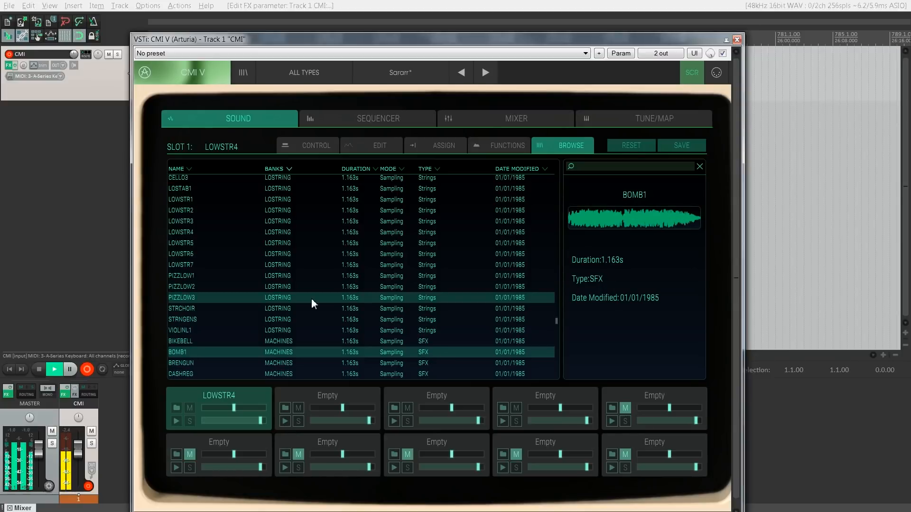
key("Down")
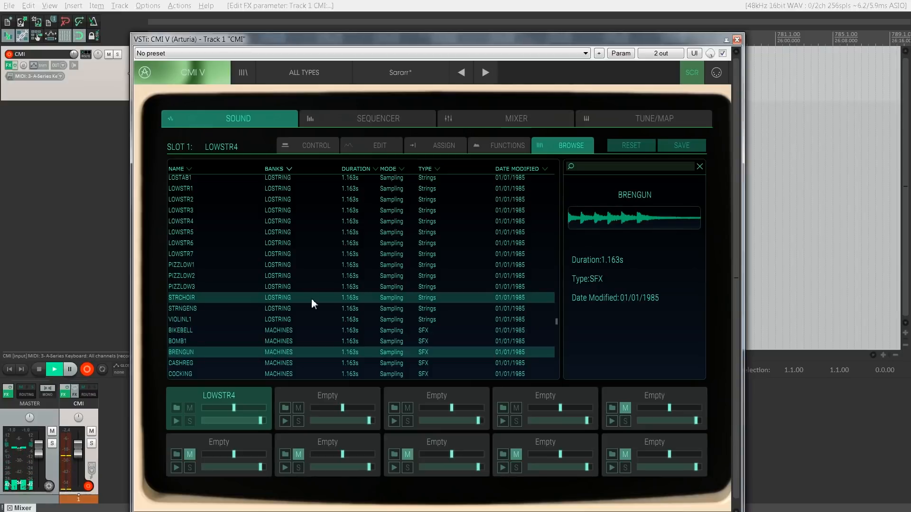
key("Up")
key("Down")
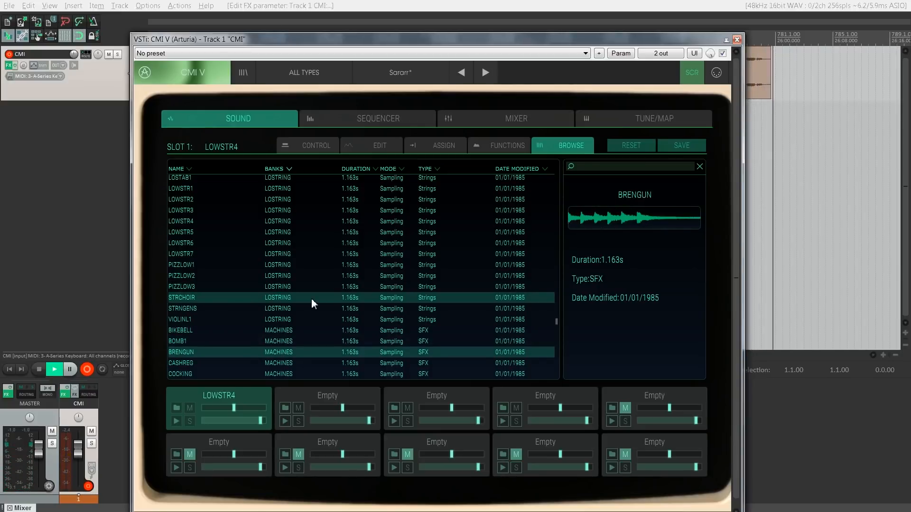
key("Down")
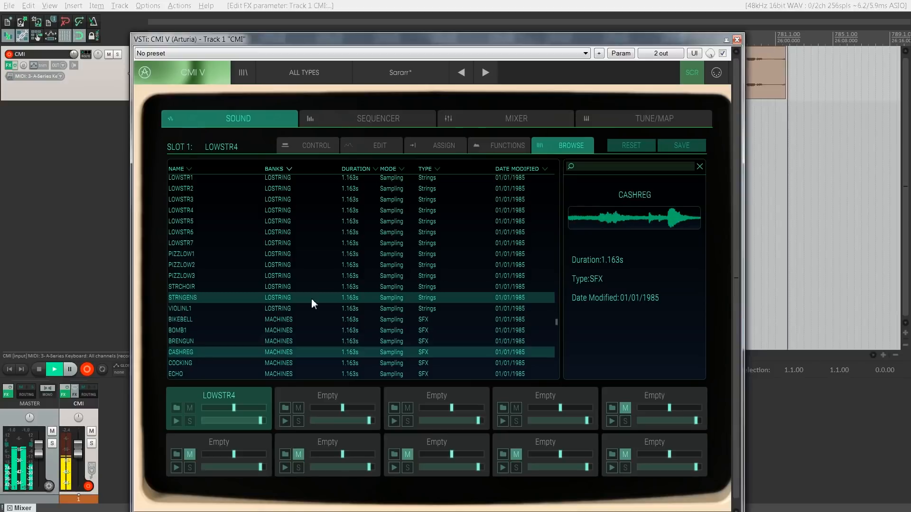
key("Down")
key("Up")
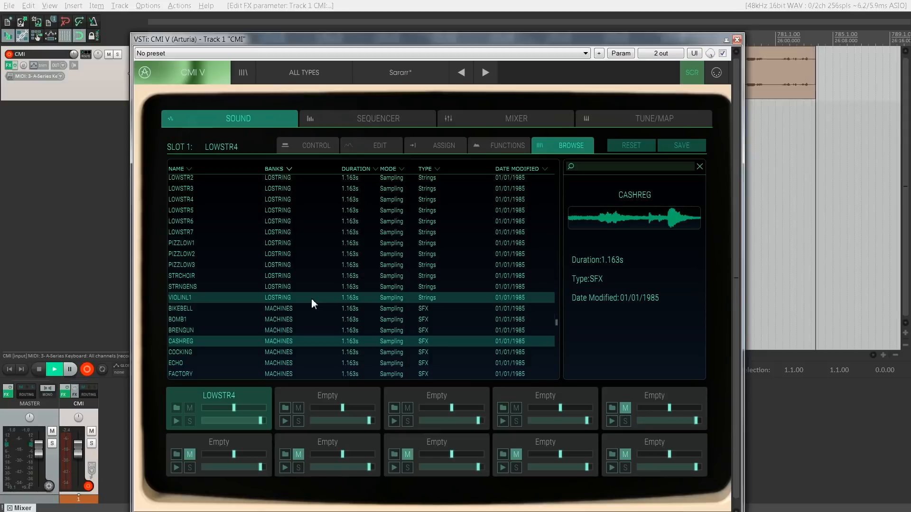
double_click(299, 343)
Step: Turn on looping for CASHREG with the loop length at maximum, and raise its aux send fully
left_click(313, 144)
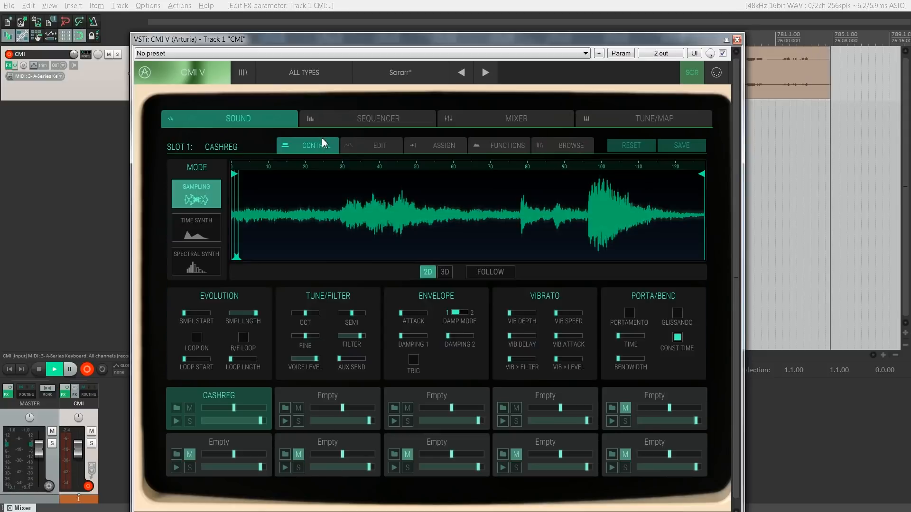
left_click(204, 342)
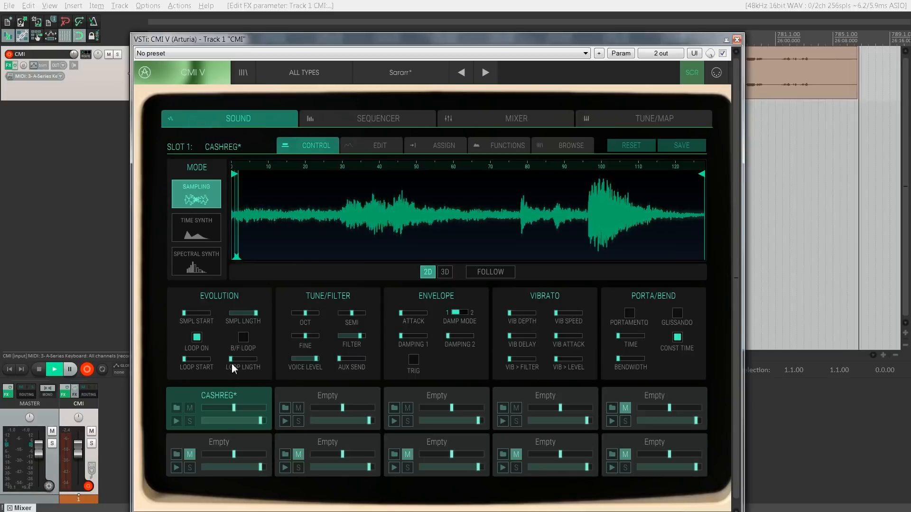
left_click_drag(233, 361, 374, 360)
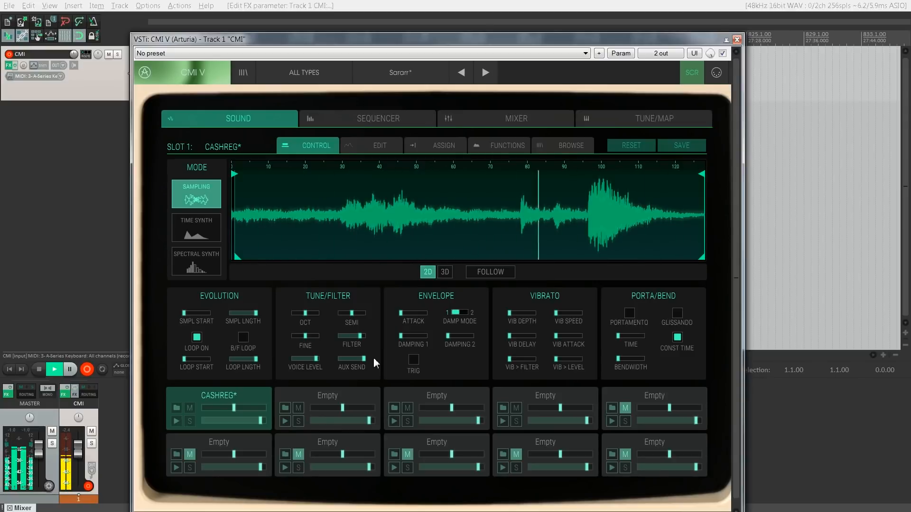
Step: Audition MISSILE and TRACTOR from the MACHINES bank, and load TRACTOR into slot 1
left_click(577, 151)
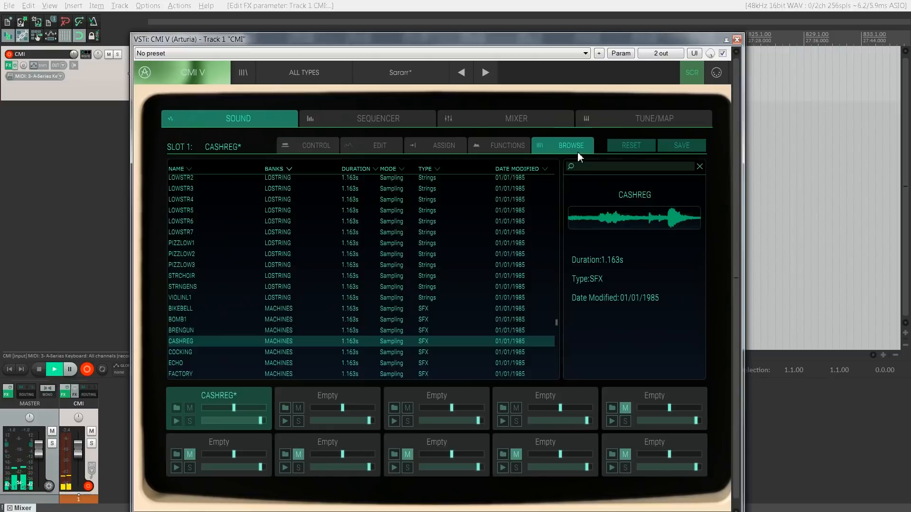
scroll(429, 295, "down", 4)
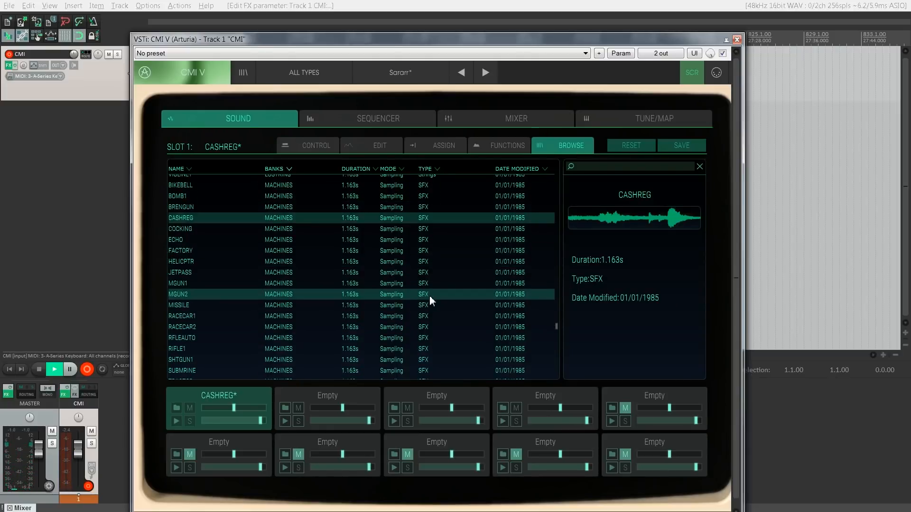
left_click(348, 306)
scroll(348, 307, "down", 3)
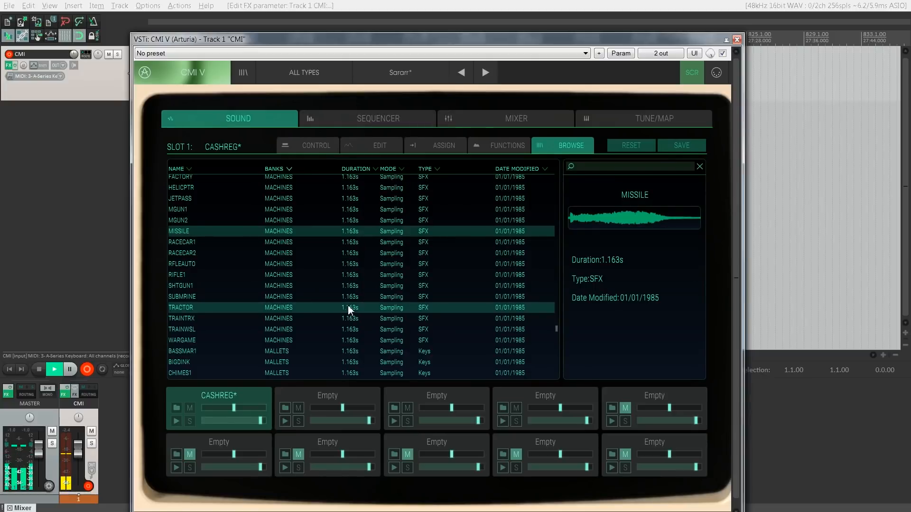
left_click(349, 307)
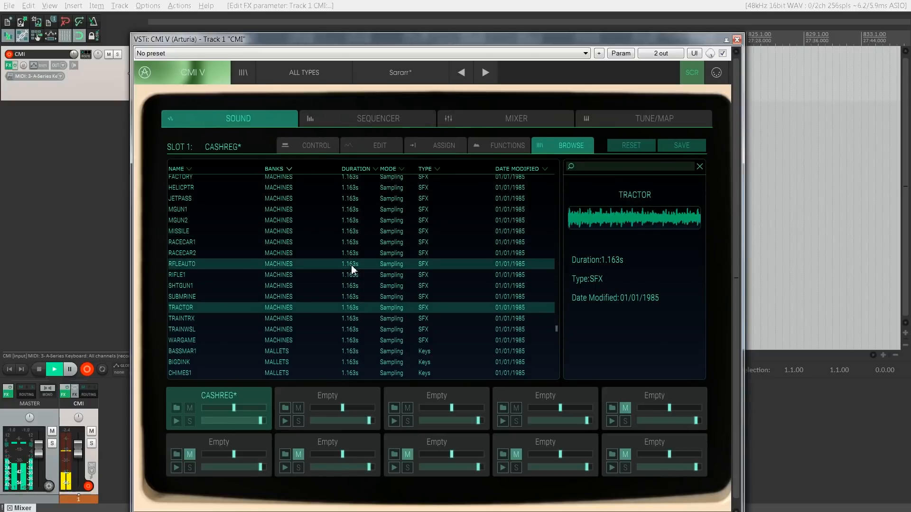
double_click(340, 308)
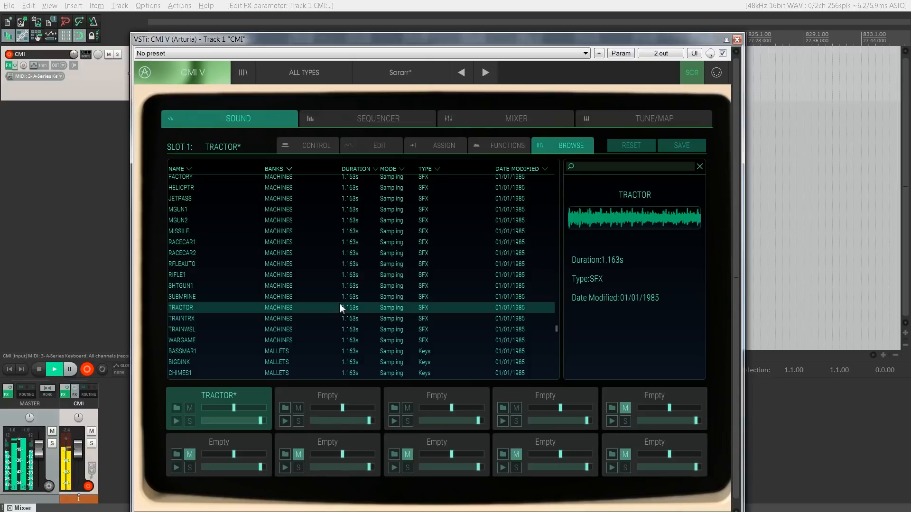
Step: Load BASSMAR1 and finally GLOCK1 from the MALLETS bank into slot 1, auditioning GENDER, GLOCK1 and GLOCKHH1 in between
scroll(340, 308, "down", 1)
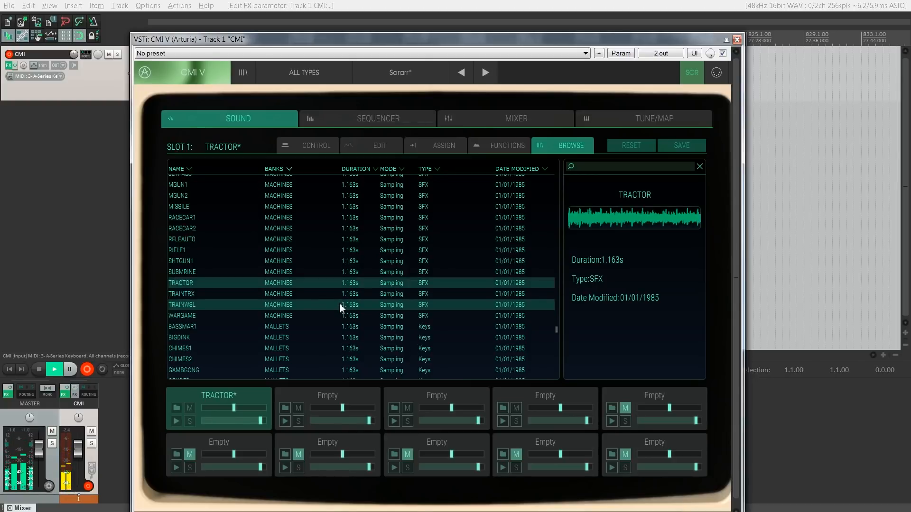
double_click(322, 328)
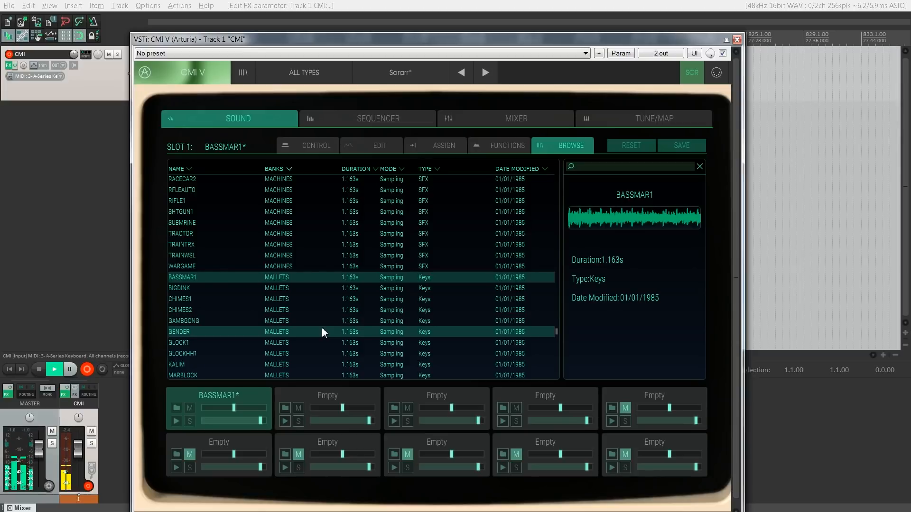
scroll(321, 333, "down", 2)
left_click(316, 281)
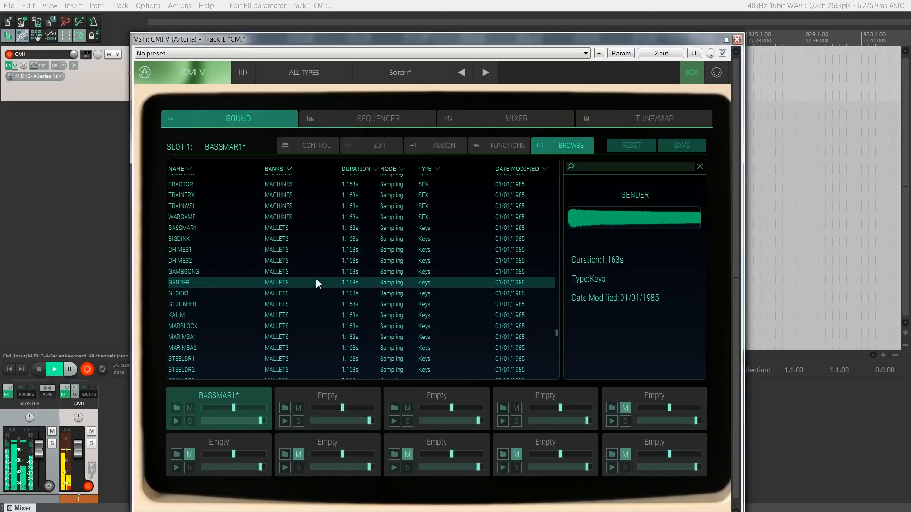
left_click(311, 297)
key("Down")
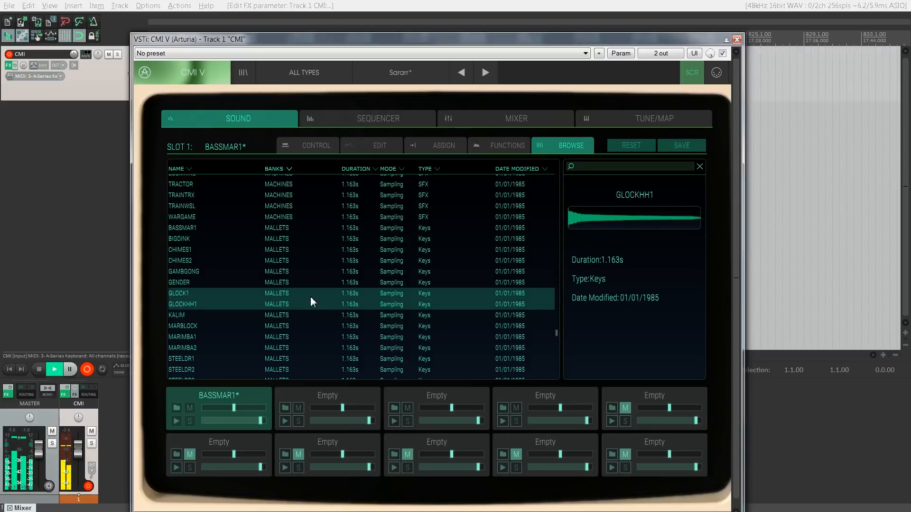
key("Up")
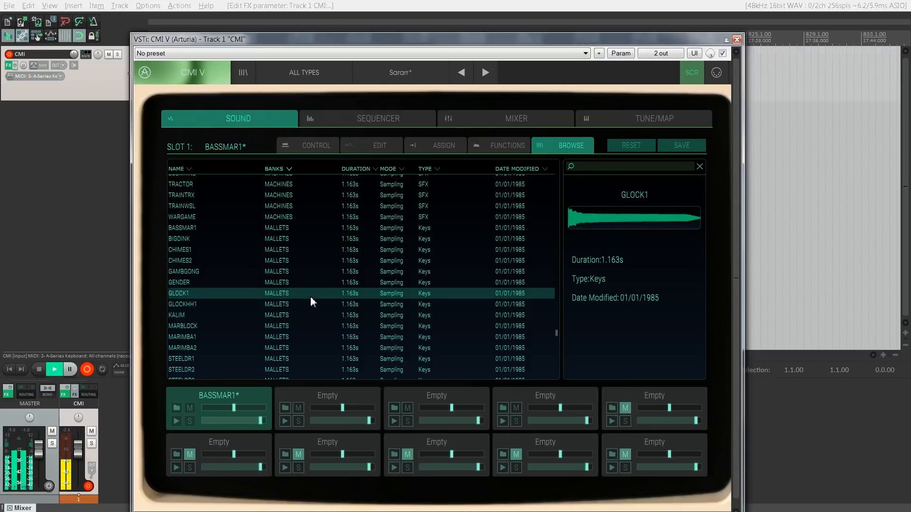
double_click(310, 294)
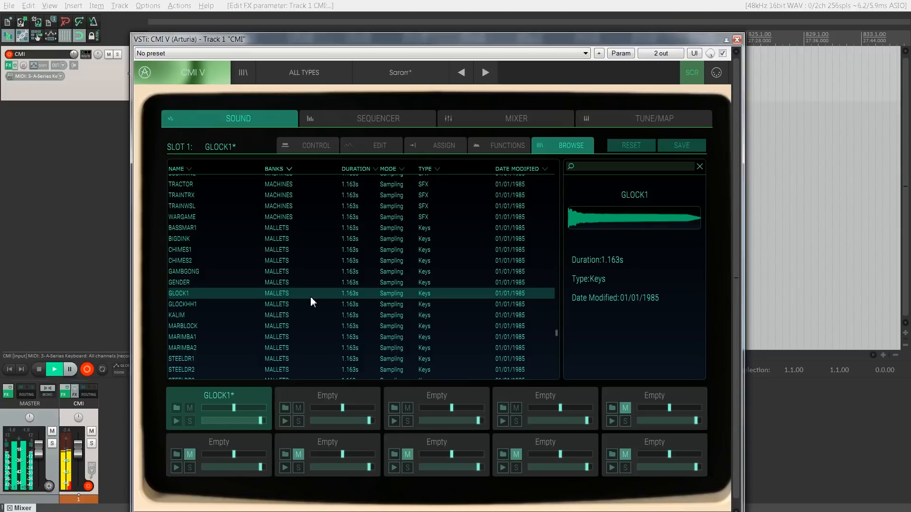
scroll(311, 296, "down", 8)
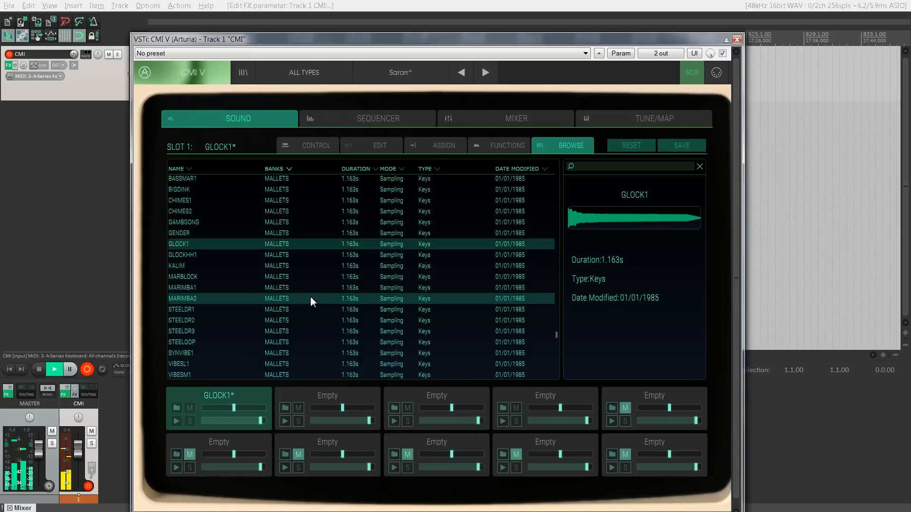
Step: Audition the MODE1 samples one after another from P4RHYTHM through the SWEEP sounds, continuing to CABASA1 in the PERCUSN1 bank
left_click(288, 311)
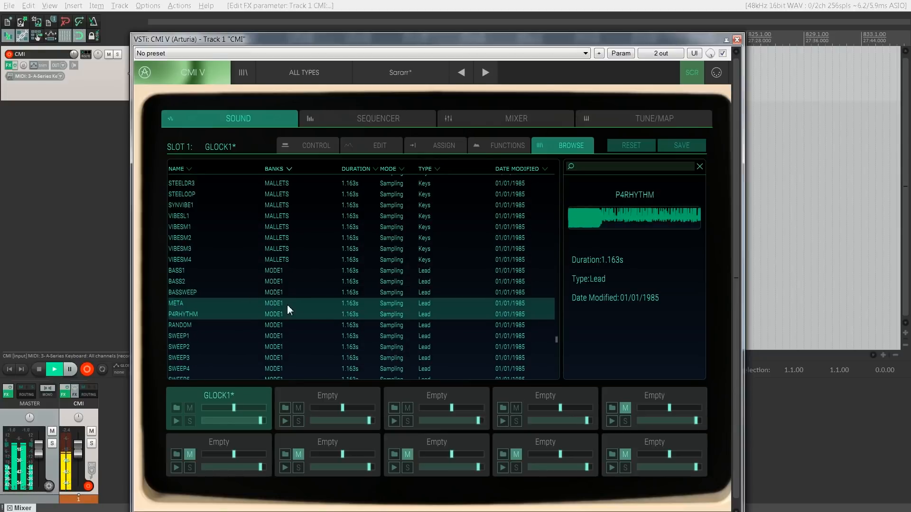
key("Down")
key("Down")
key("Down")
key("Down")
key("Down")
key("Down")
key("Down")
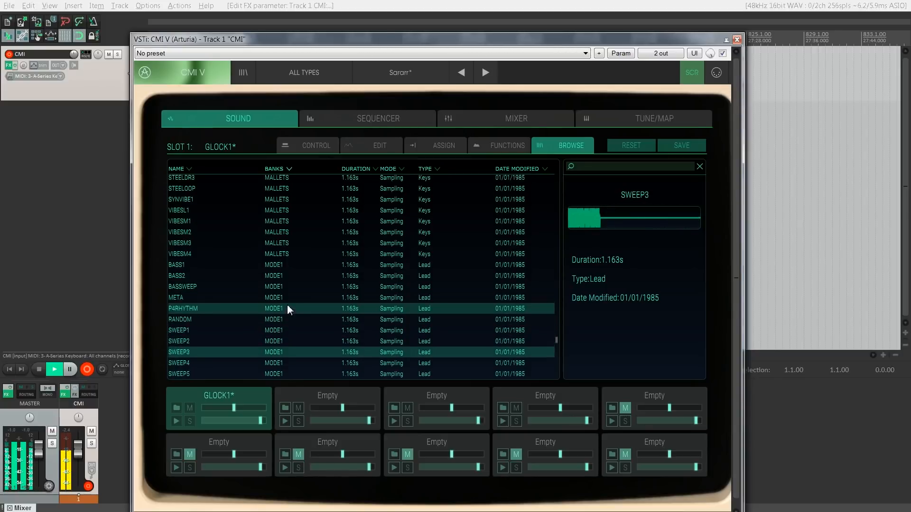
key("Down")
key("Down")
key("Down")
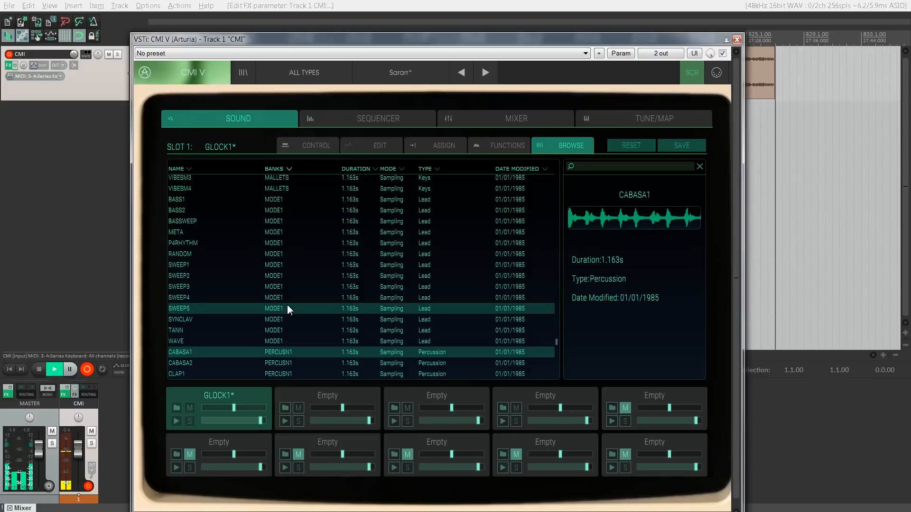
Step: Audition the PERCUSN1 samples one after another from CABASA2 through the claps and claves to COWBELL1
key("Down")
key("Down")
key("Down")
key("Down")
key("Down")
key("Down")
key("Down")
key("Down")
key("Down")
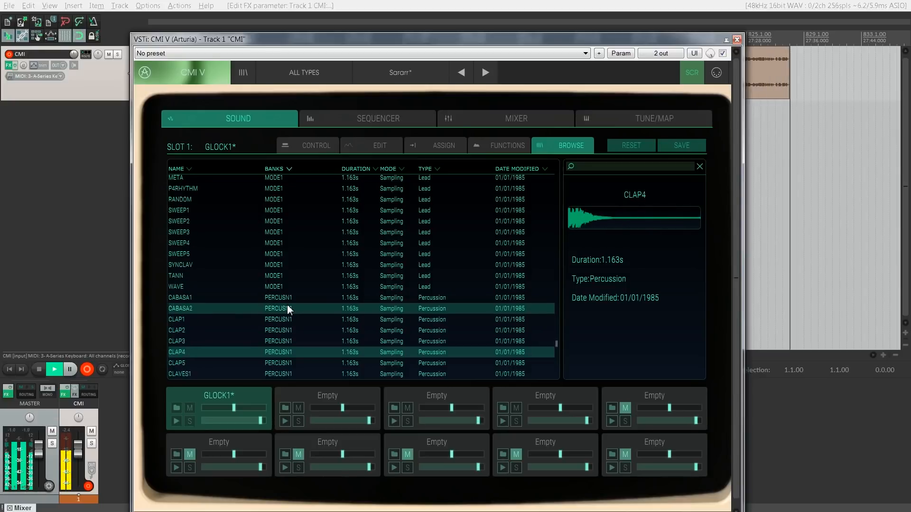
Step: Audition the remaining PERCUSN1 samples and FINGCYM, and load RHYTHM1 from the PERCUSN2 bank into slot 1
key("Down")
key("Down")
key("Down")
key("Down")
key("Down")
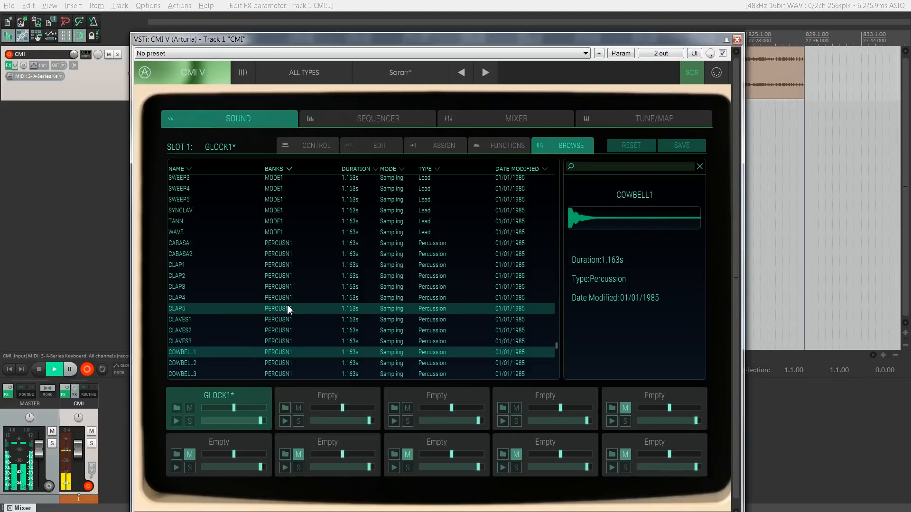
key("Down")
key("Down")
key("Down")
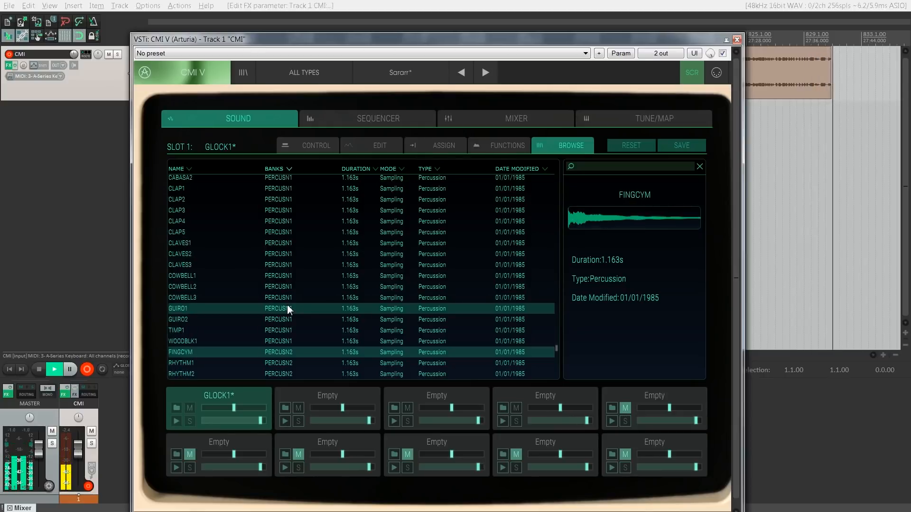
key("Down")
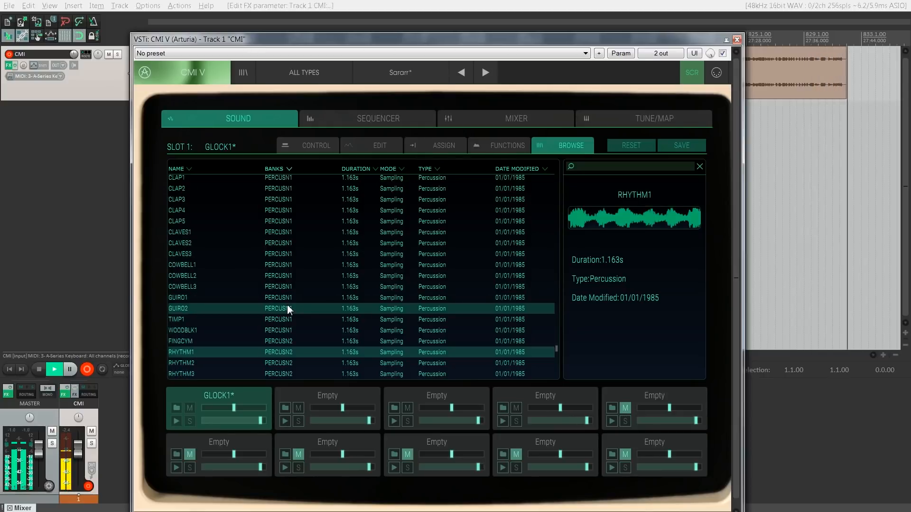
double_click(223, 352)
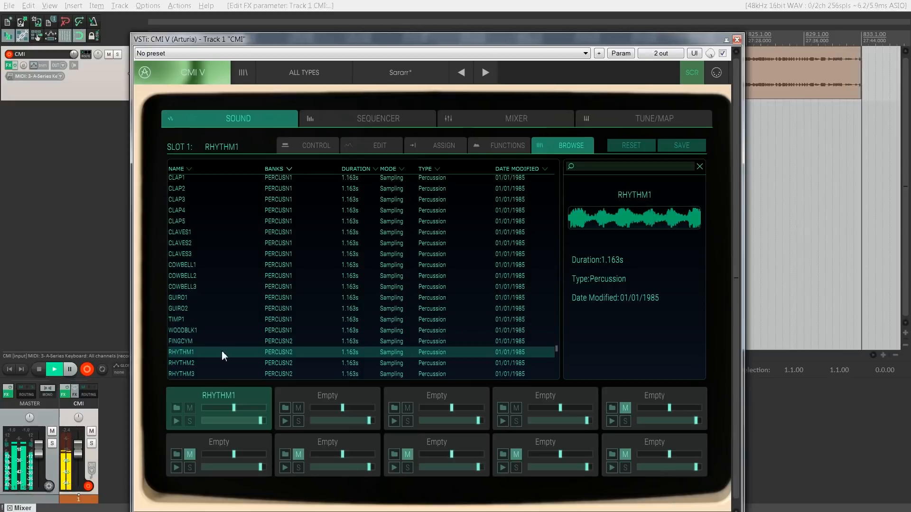
Step: Turn on looping for RHYTHM1 from the sample's beginning to about position 121, and raise its aux send fully
left_click(309, 147)
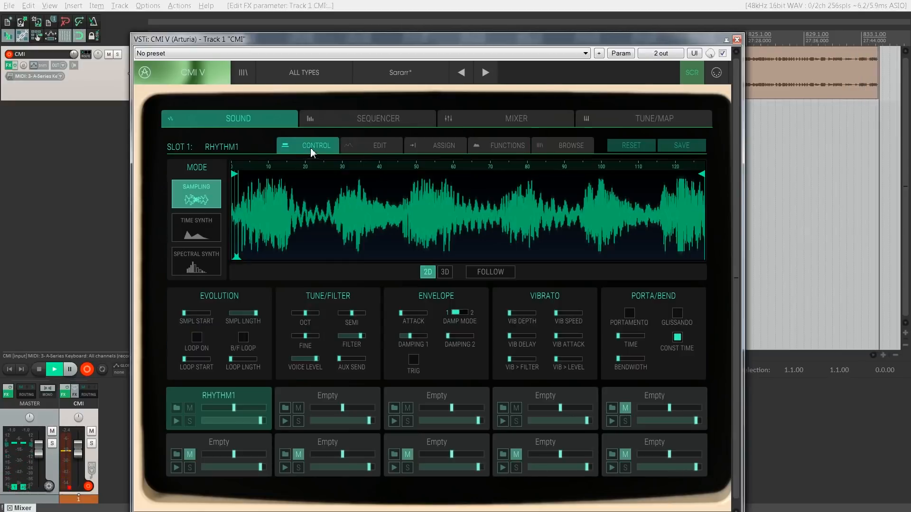
left_click(196, 337)
mouse_move(235, 258)
left_mouse_down()
mouse_move(546, 259)
mouse_move(435, 255)
left_mouse_up()
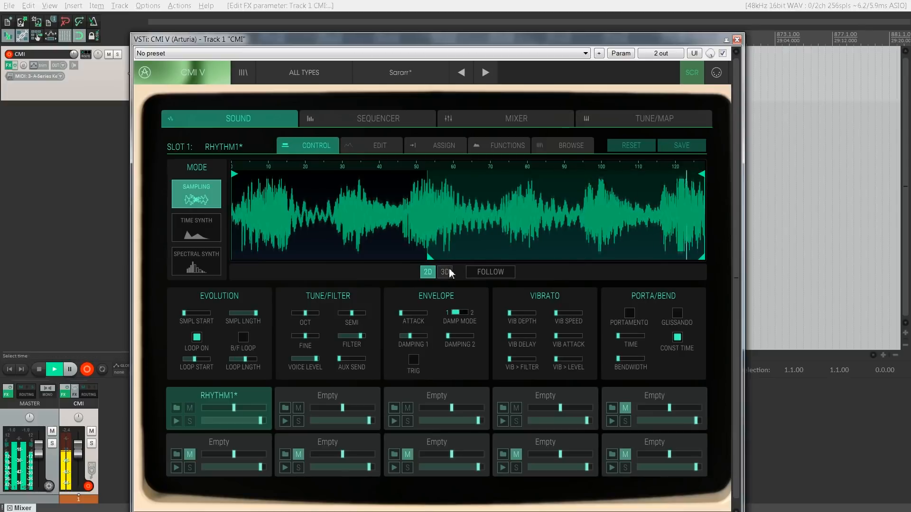
left_click_drag(432, 259, 235, 259)
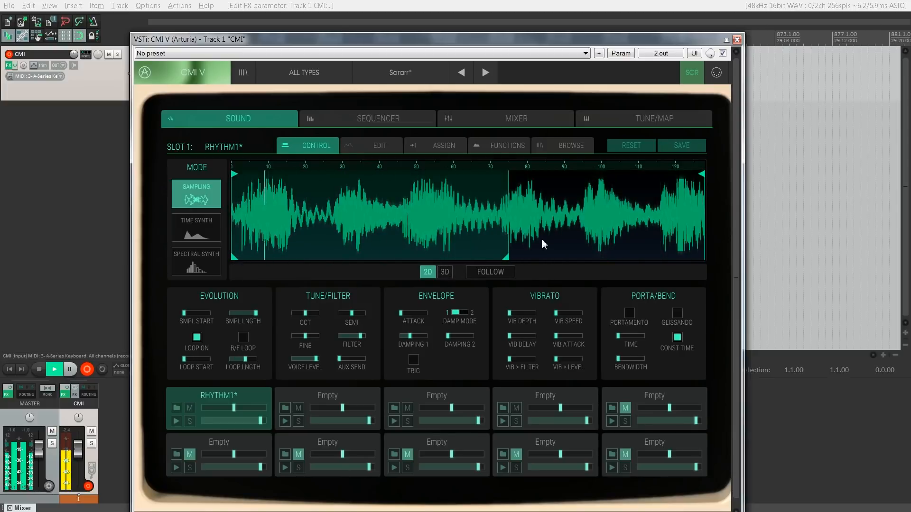
left_click_drag(237, 357, 282, 356)
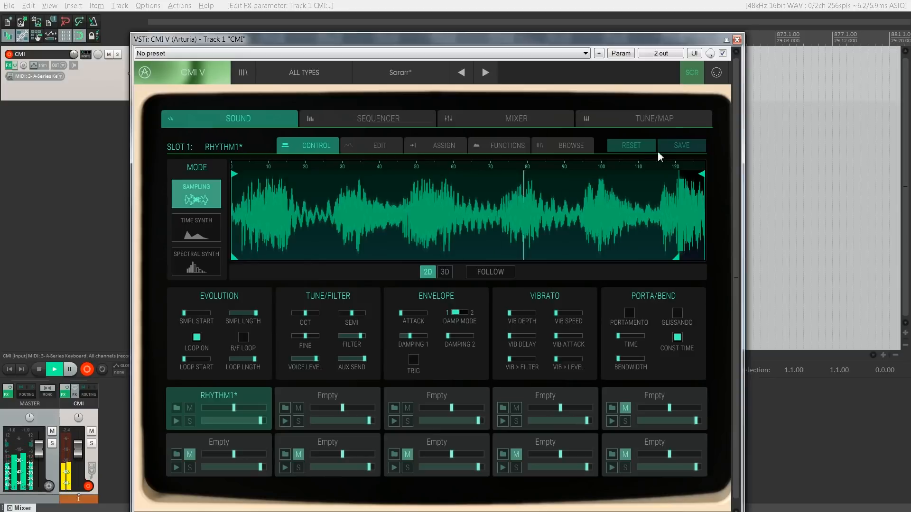
Step: Audition the reed samples BASSOON6, CLARINM1 and OBOEM3 from the REEDS1 bank and SAXSECT1 from REEDS2
left_click(588, 150)
scroll(503, 223, "down", 6)
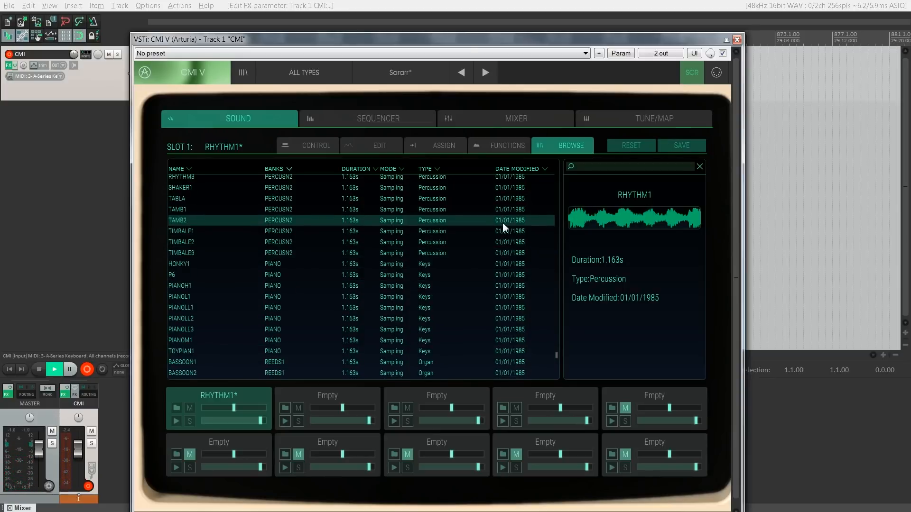
scroll(502, 222, "down", 5)
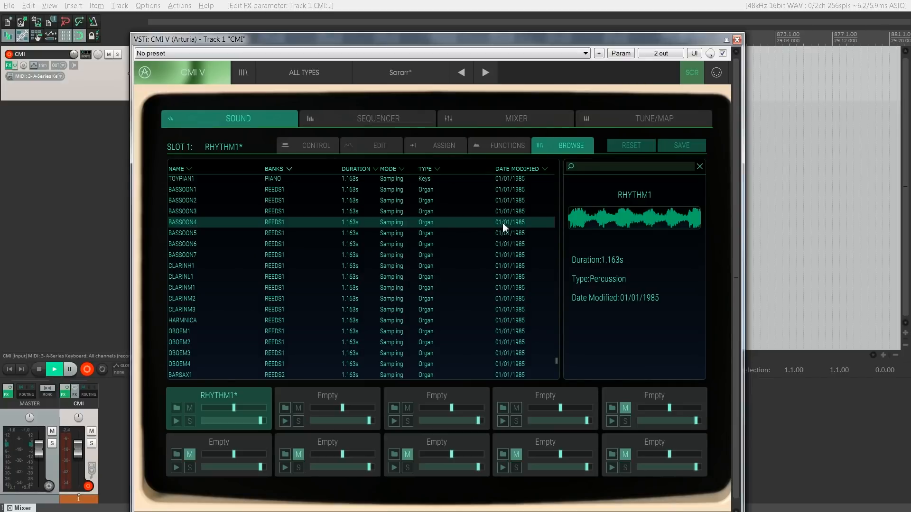
left_click(341, 243)
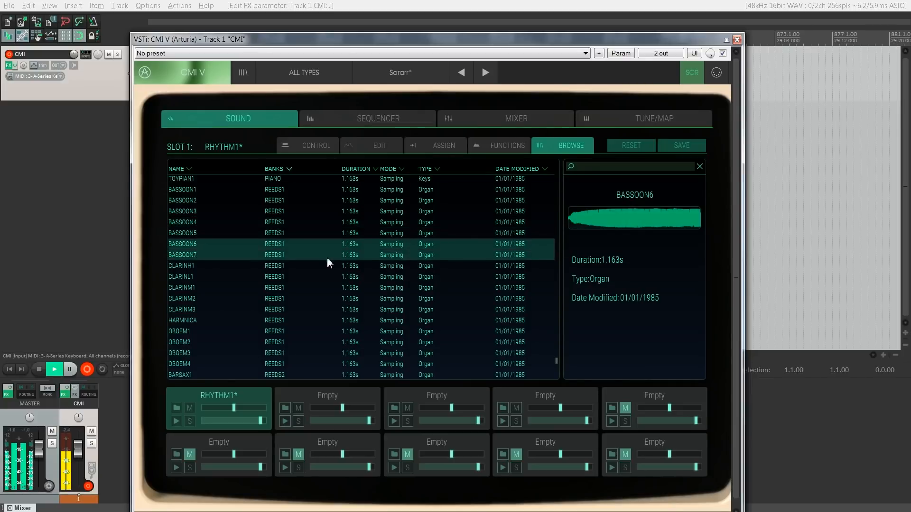
left_click(310, 284)
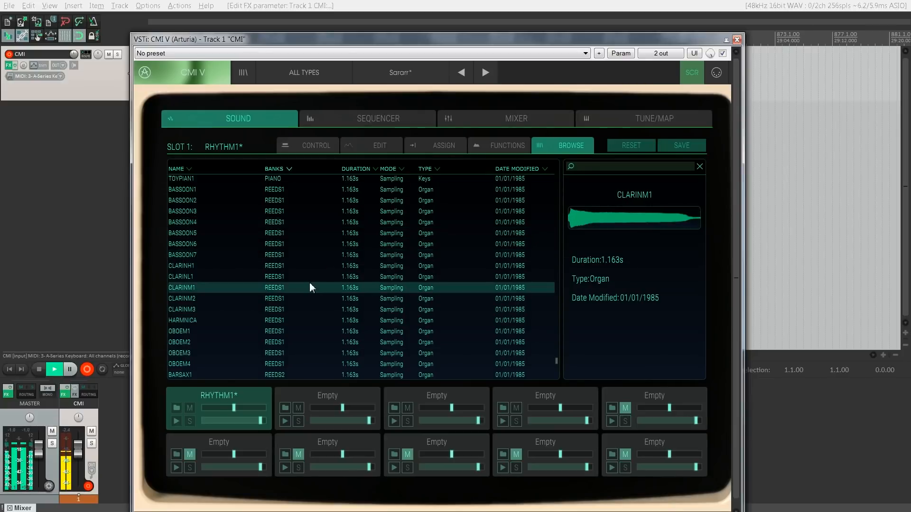
scroll(309, 287, "down", 1)
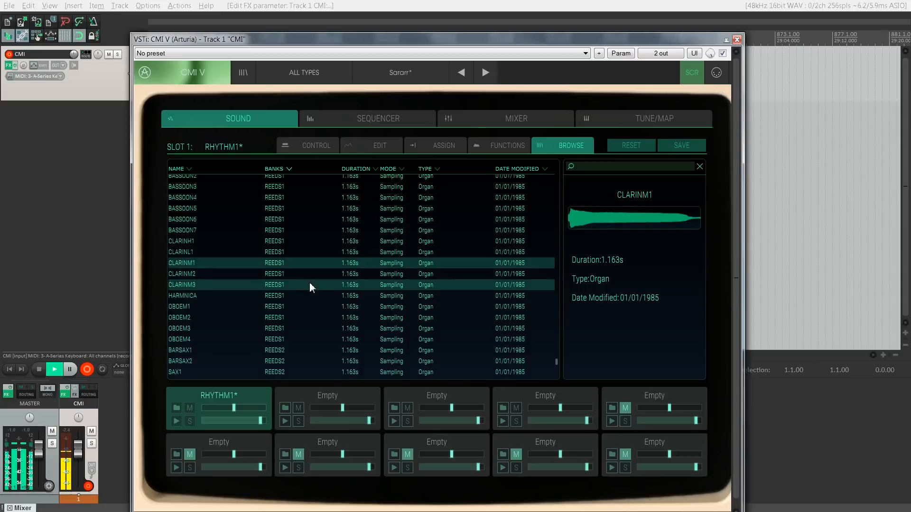
left_click(295, 326)
scroll(294, 326, "down", 4)
left_click(294, 326)
scroll(294, 326, "down", 3)
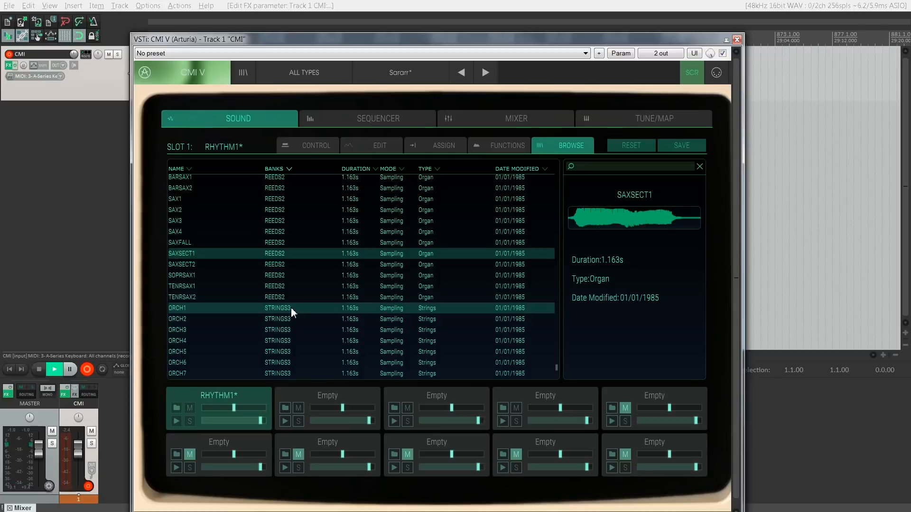
Step: Audition ORCH1 and ORCH2 from the STRINGS3 bank, loading each in turn into slot 1
left_click(292, 308)
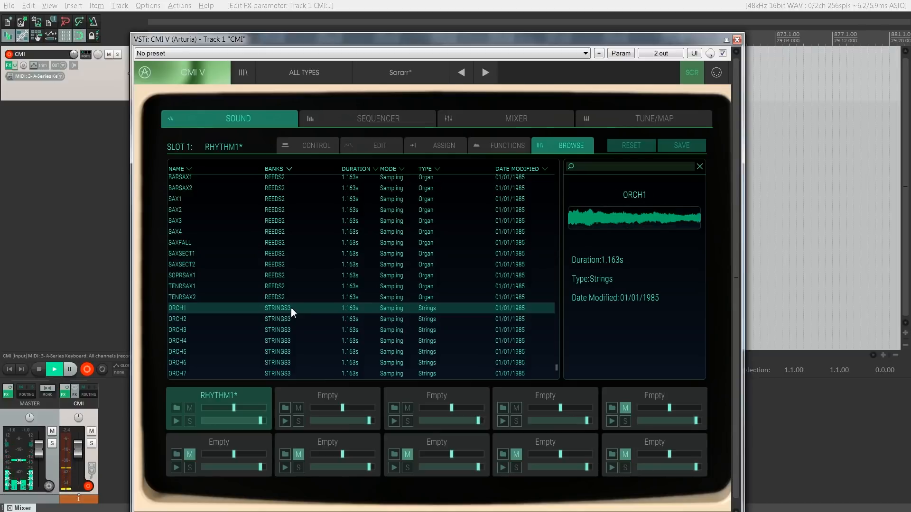
double_click(291, 308)
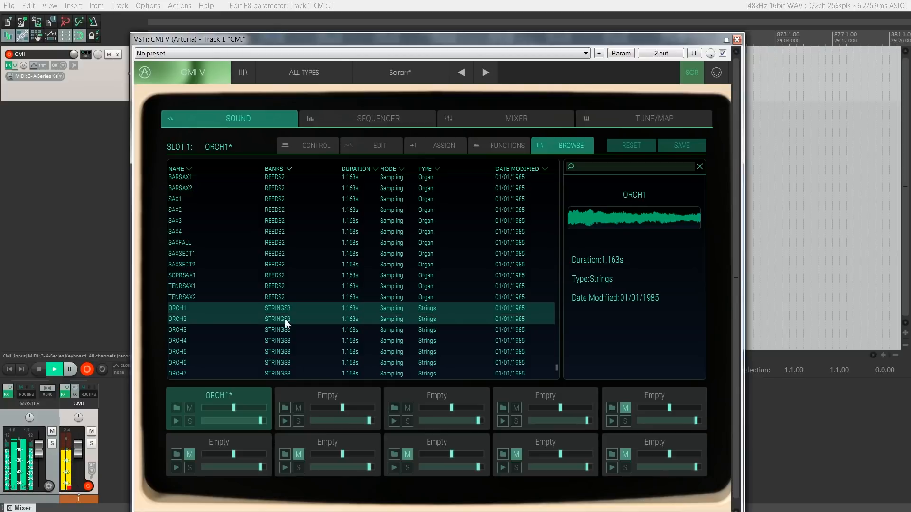
left_click(285, 321)
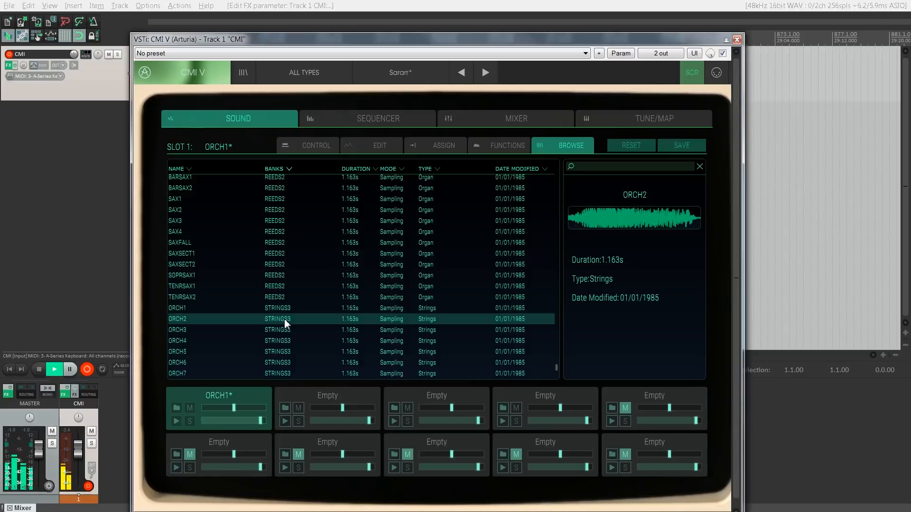
double_click(284, 317)
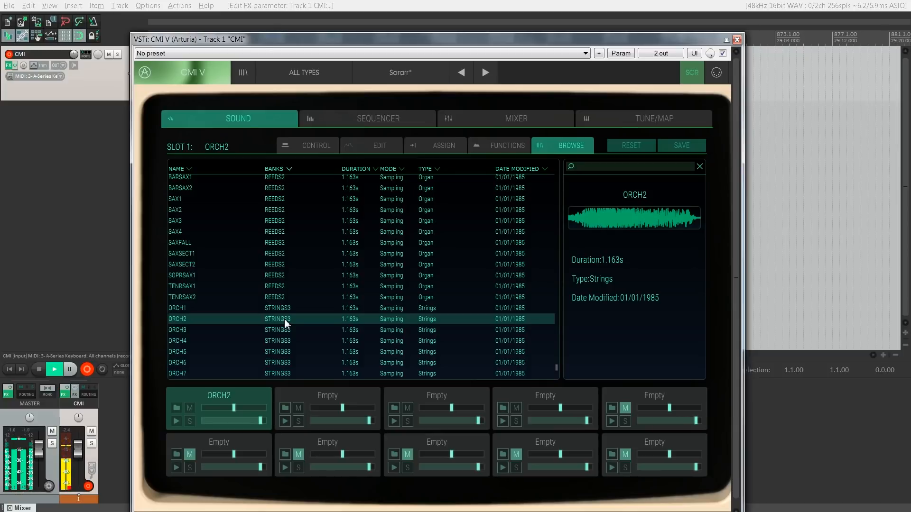
Step: Load ORCH4 and finally ORCH5 from the STRINGS3 bank into slot 1, auditioning ORCH3, ORCH6 and ORCH5 along the way
left_click(289, 327)
left_click(292, 339)
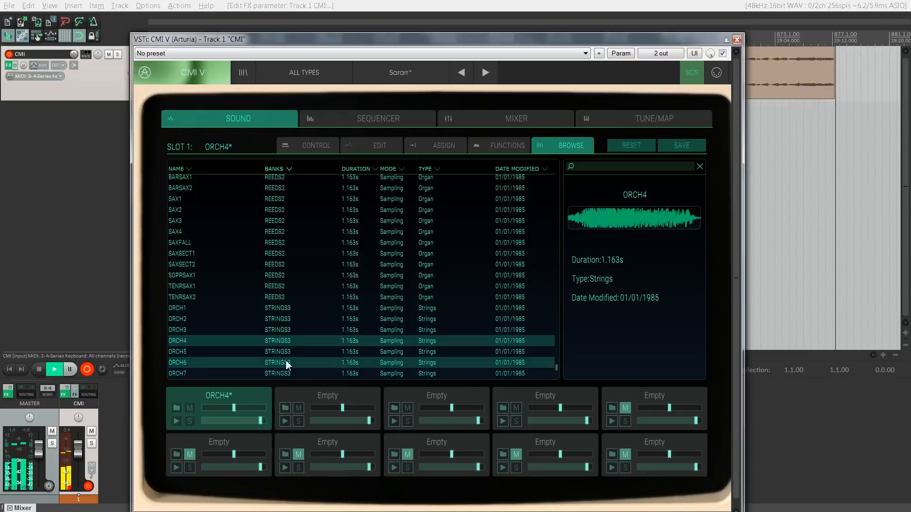
left_click(286, 363)
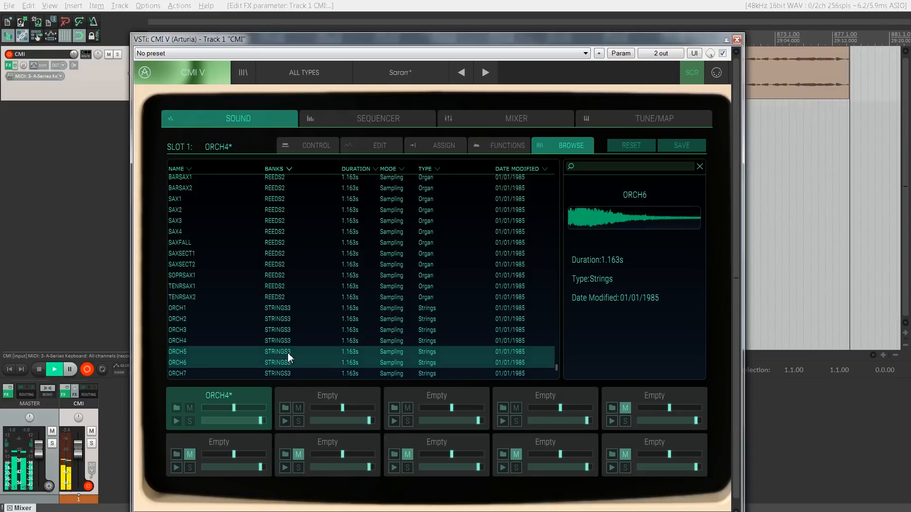
left_click(287, 352)
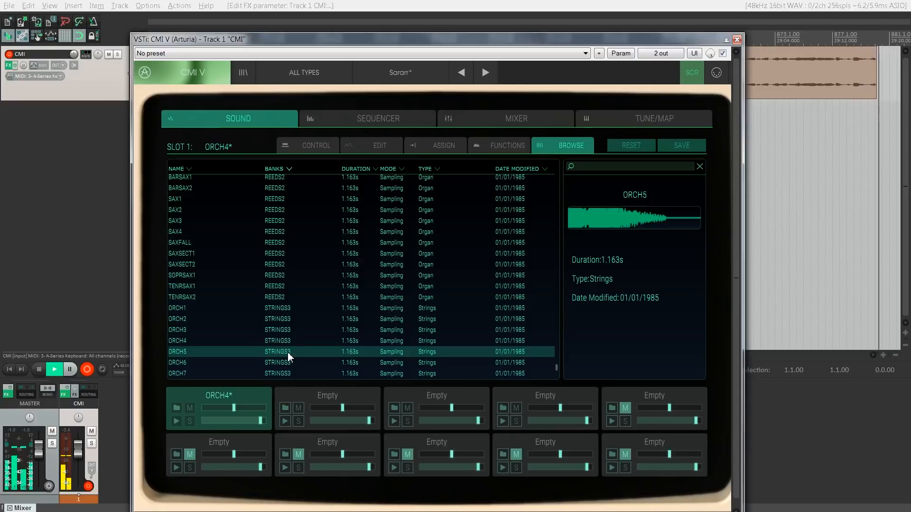
double_click(287, 351)
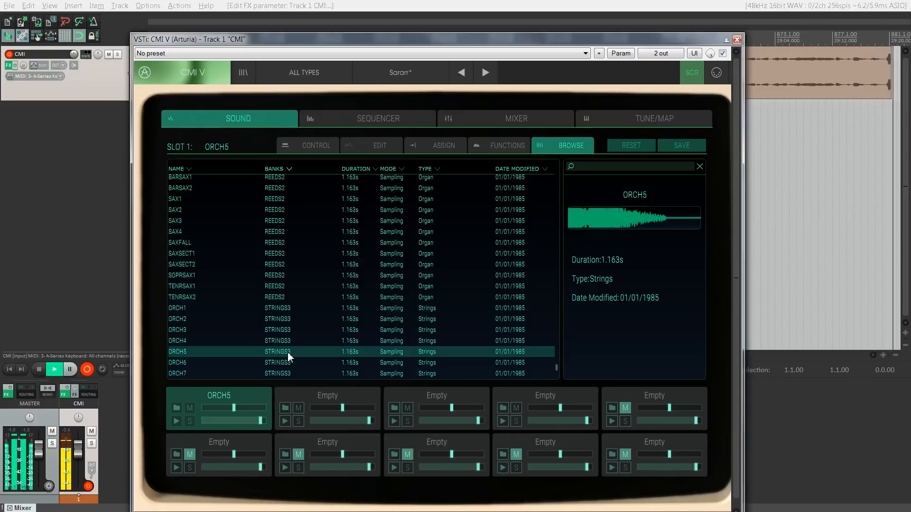